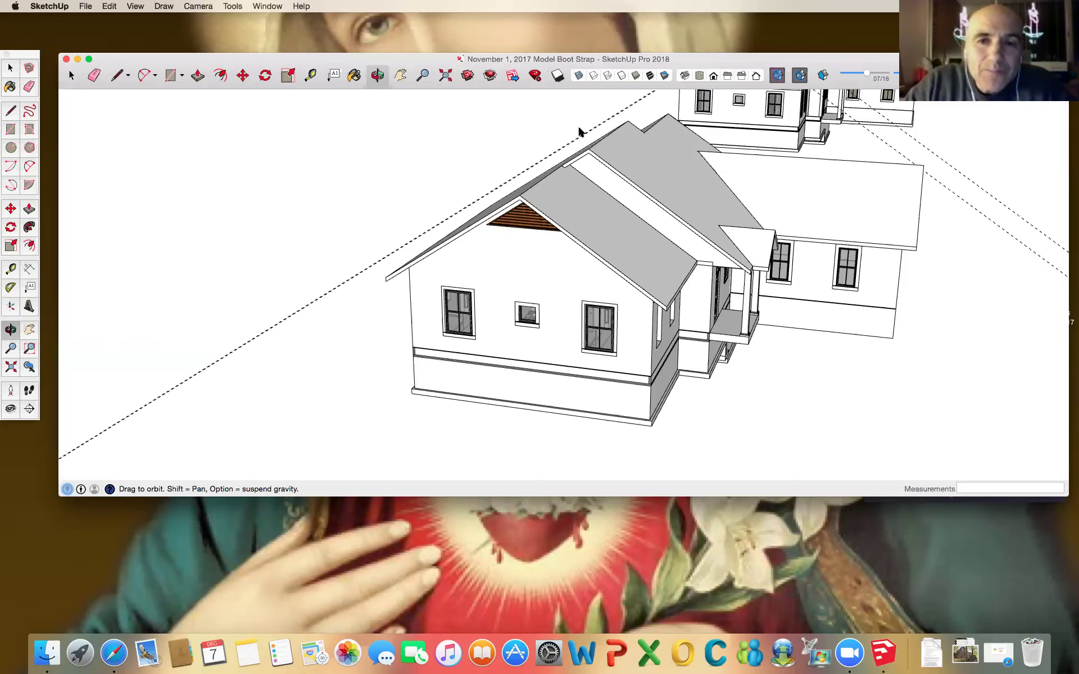
Display the shadows on the house model, view them from another angle and switch the shadows off again.
{"action": "key", "text": "shift+s"}
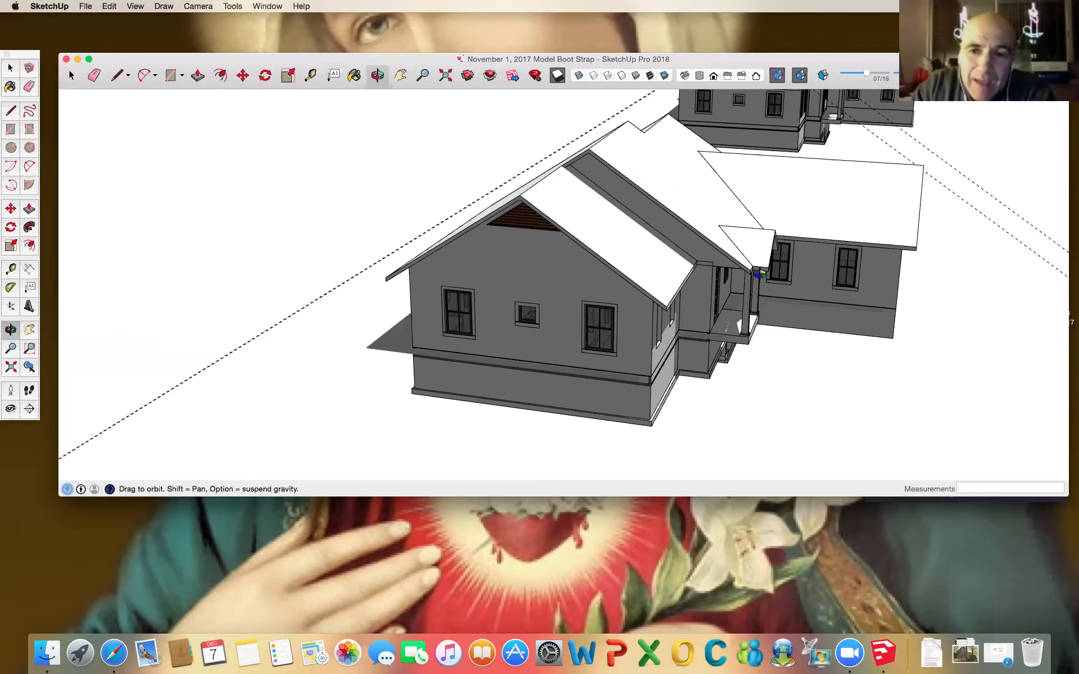
{"action": "left_click_drag", "start_coordinate": [691, 234], "coordinate": [623, 93]}
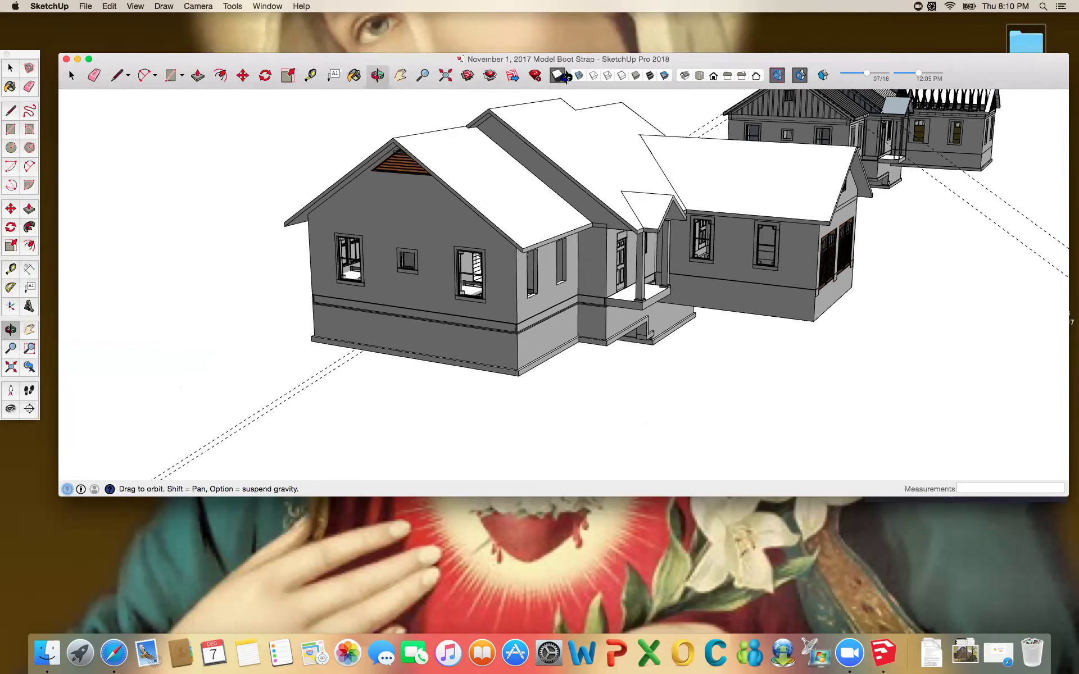
{"action": "left_click", "coordinate": [558, 77]}
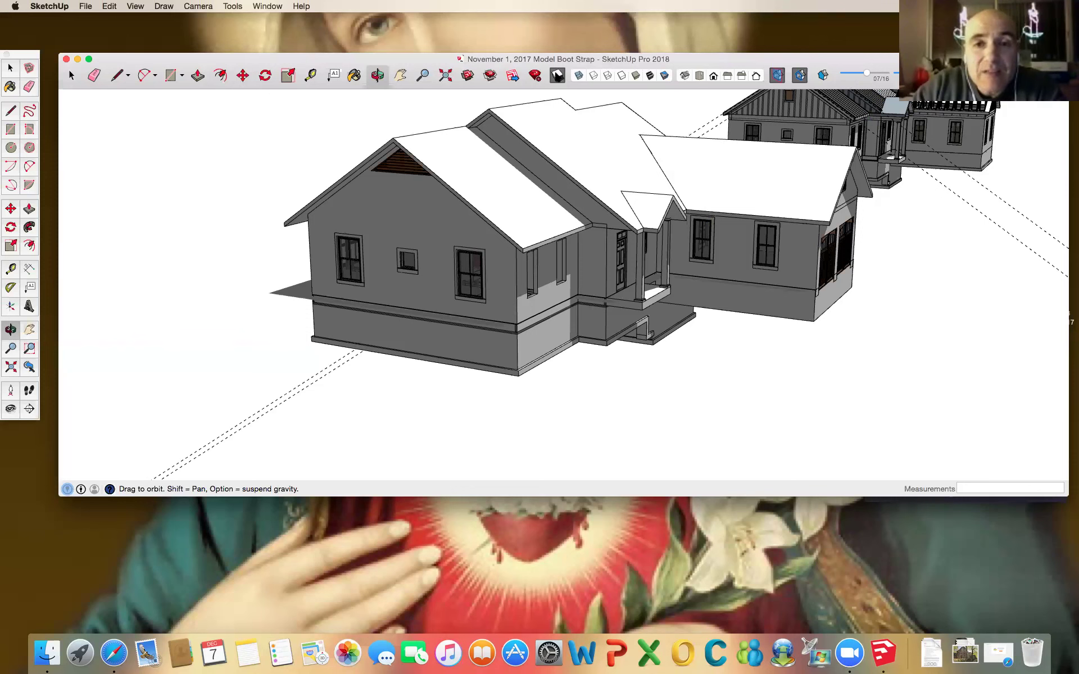
{"action": "left_click", "coordinate": [557, 76]}
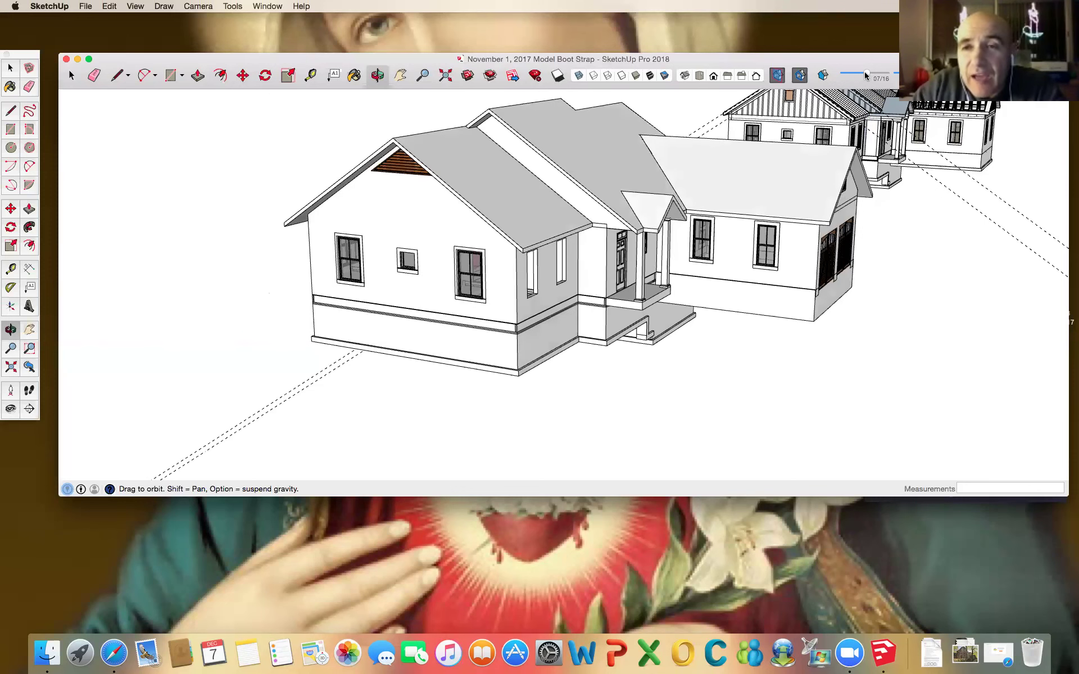
Set the shadow date to 01/27 and turn on the shadows, viewing how they fall around the house.
{"action": "left_click_drag", "start_coordinate": [866, 75], "coordinate": [851, 77]}
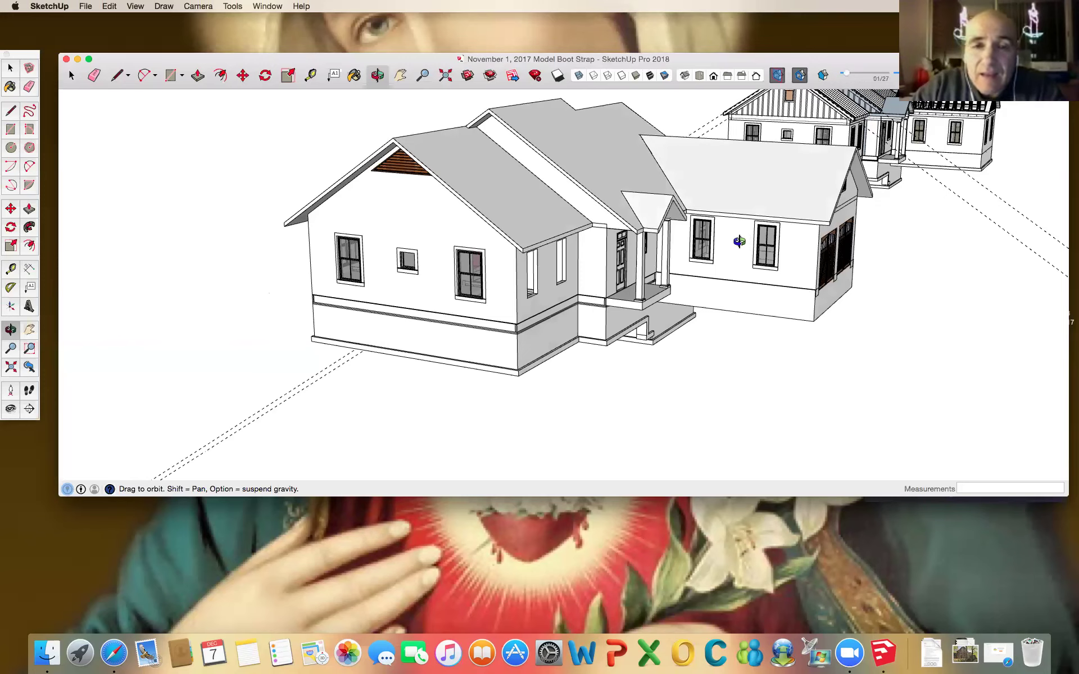
{"action": "left_click", "coordinate": [558, 77]}
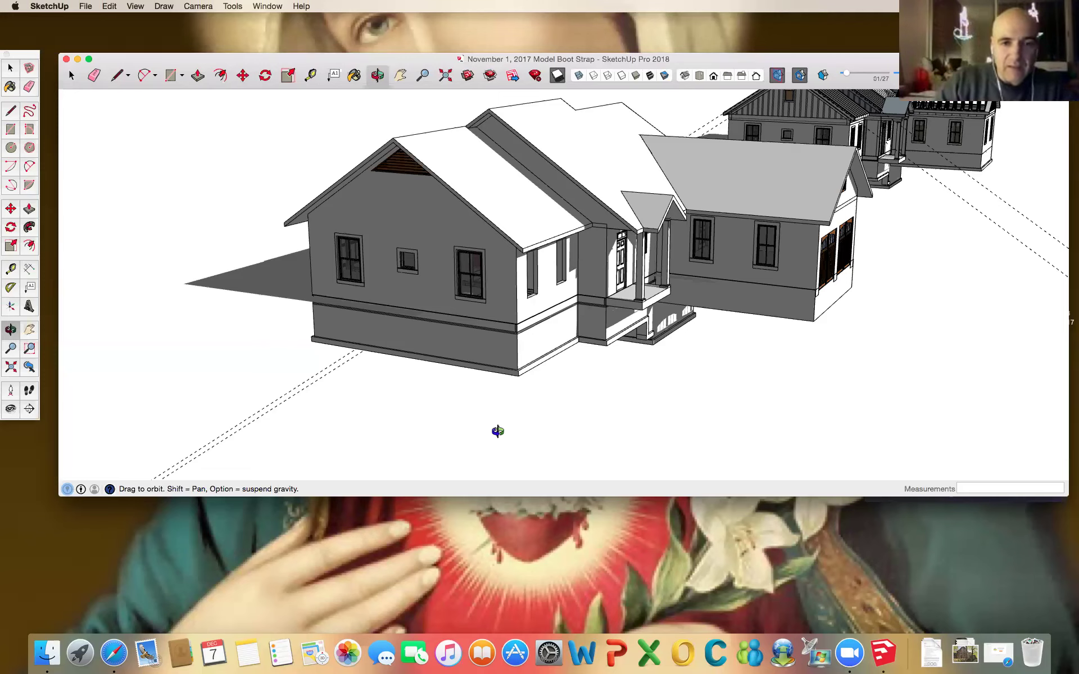
{"action": "left_click_drag", "start_coordinate": [585, 440], "coordinate": [767, 99]}
{"action": "left_click", "coordinate": [847, 74]}
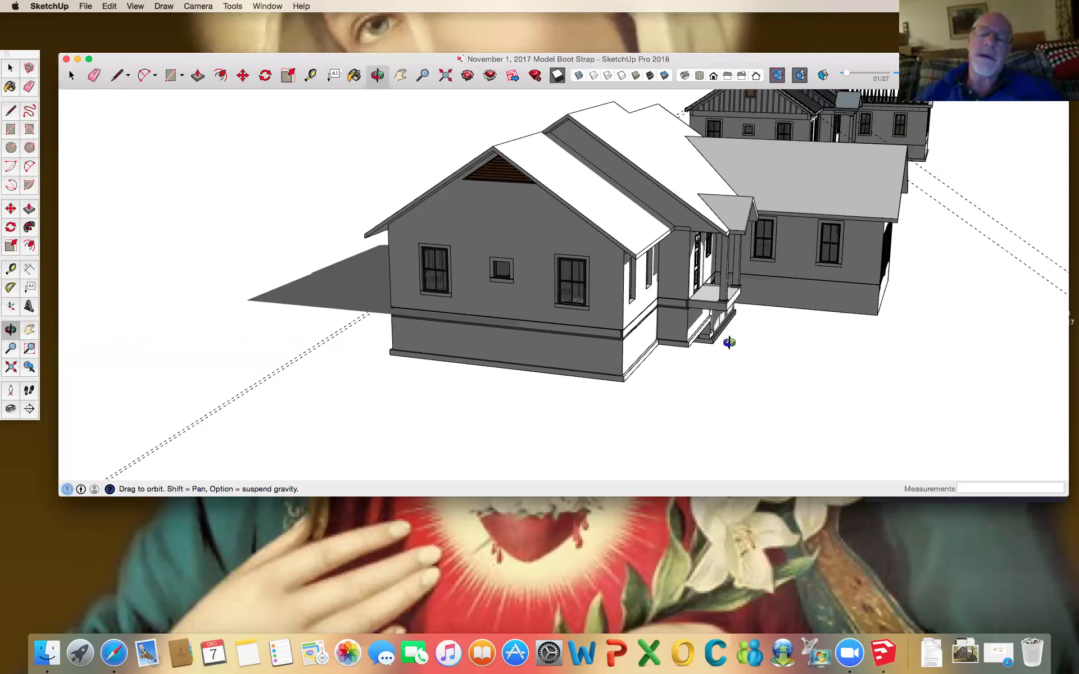
{"action": "left_click_drag", "start_coordinate": [729, 345], "coordinate": [187, 121]}
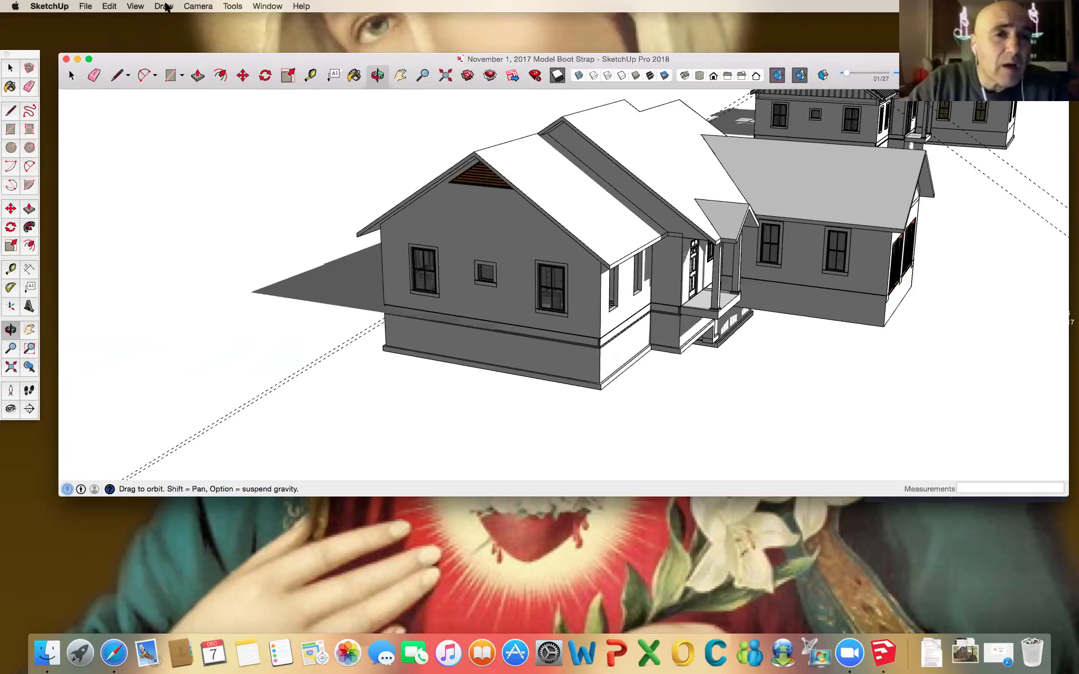
Open the geo-location map for adding a location to the model and close it without selecting a region.
{"action": "left_click", "coordinate": [138, 7]}
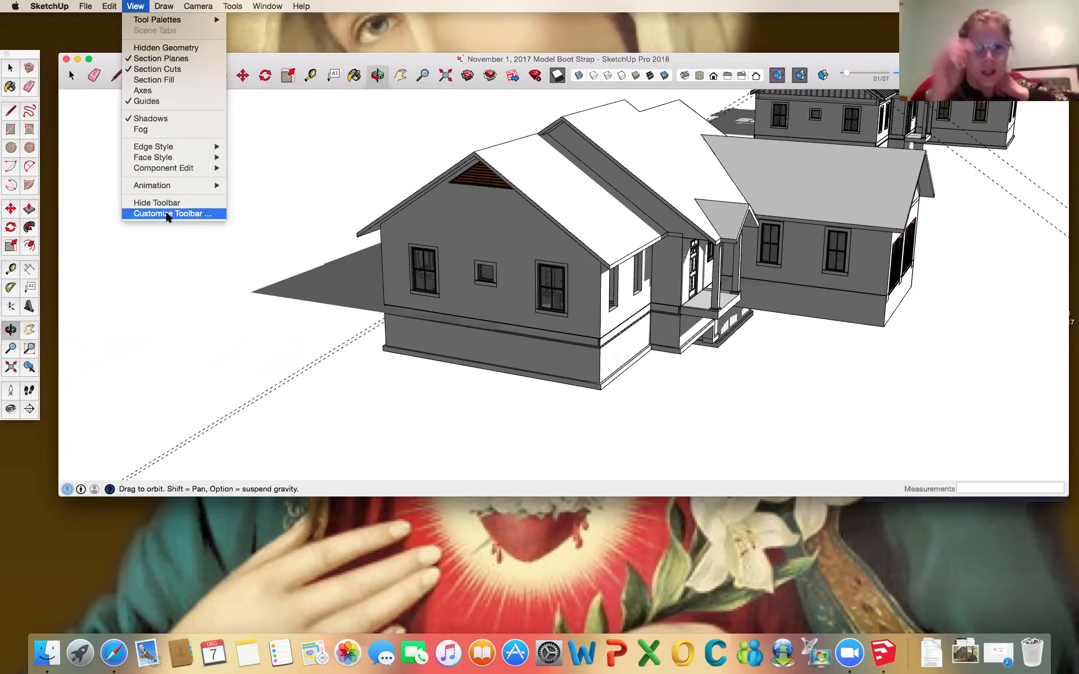
{"action": "left_click", "coordinate": [86, 7]}
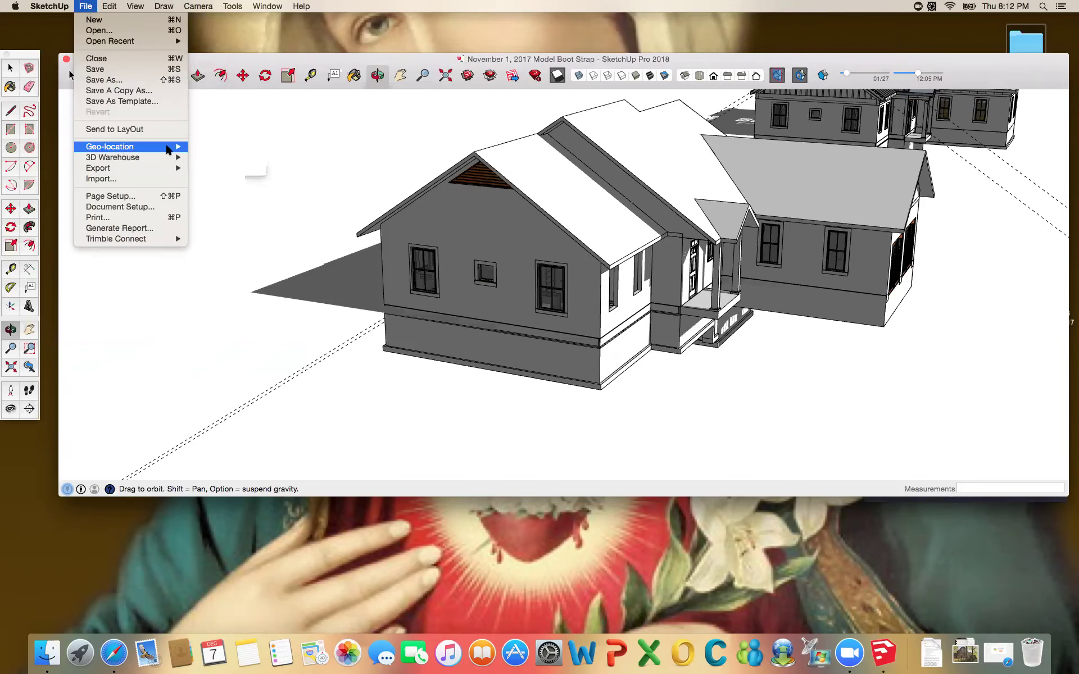
{"action": "mouse_move", "coordinate": [168, 149]}
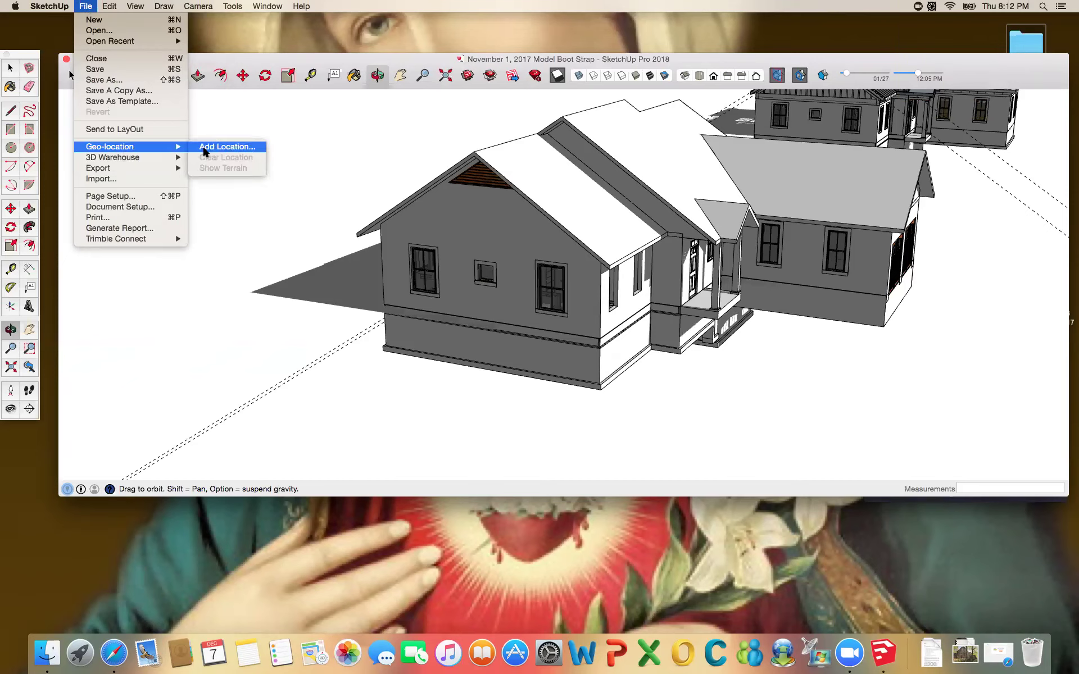
{"action": "left_click", "coordinate": [205, 147]}
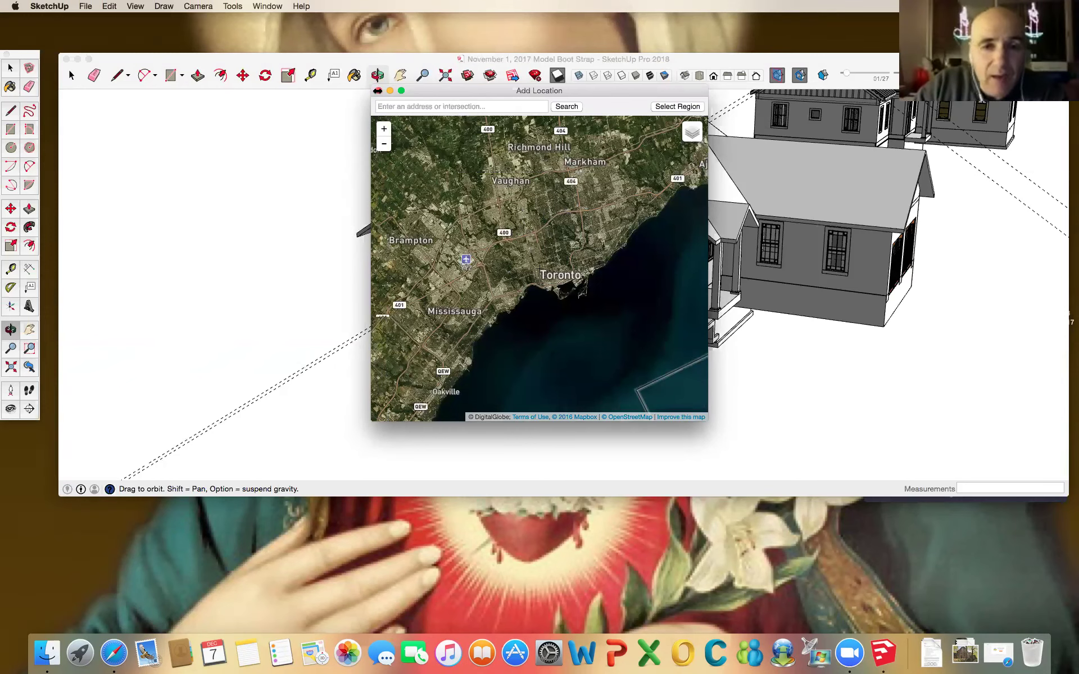
{"action": "left_click", "coordinate": [378, 90]}
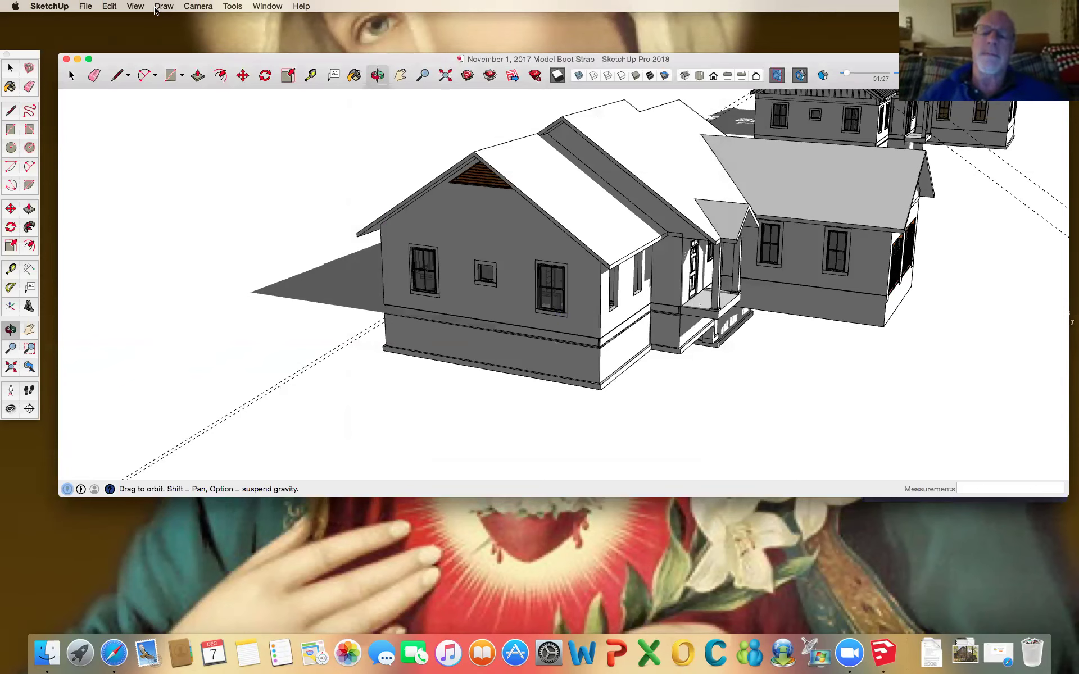
Try adding the Shadows toggle during toolbar customization, take it off again and finish customizing.
{"action": "left_click", "coordinate": [135, 6]}
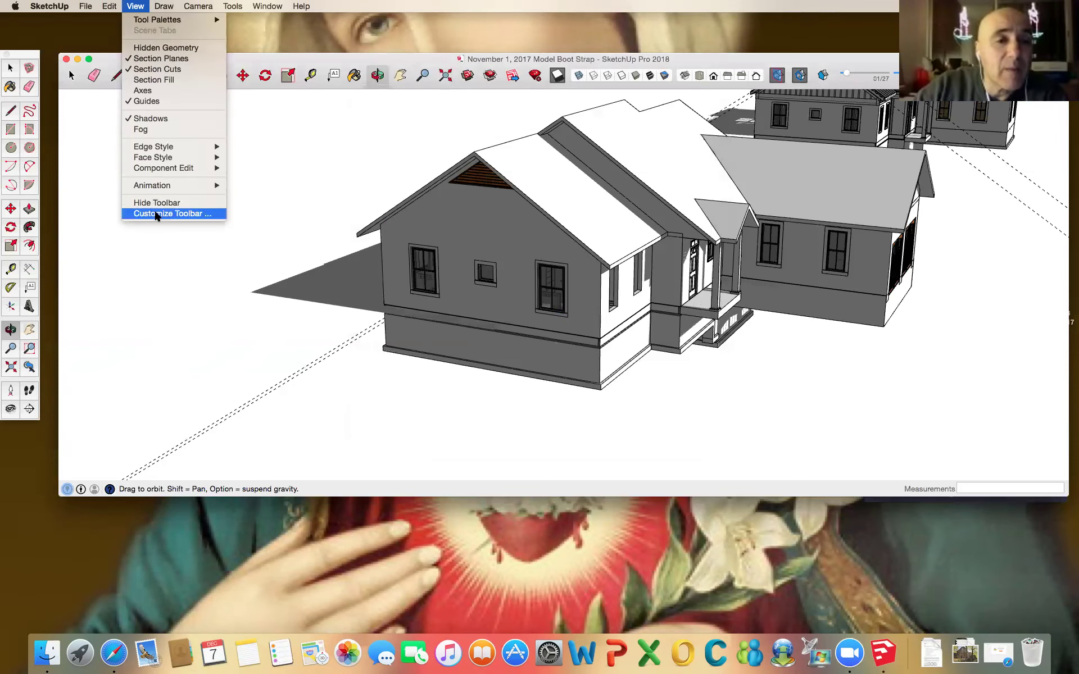
{"action": "left_click", "coordinate": [211, 214]}
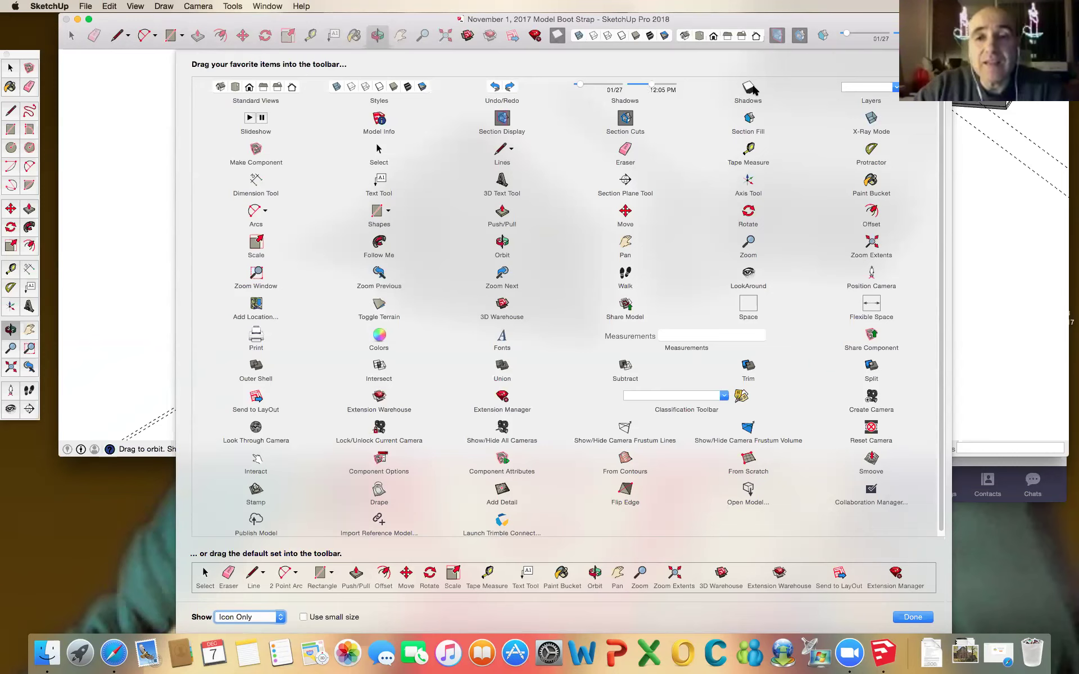
{"action": "left_click_drag", "start_coordinate": [749, 87], "coordinate": [820, 44]}
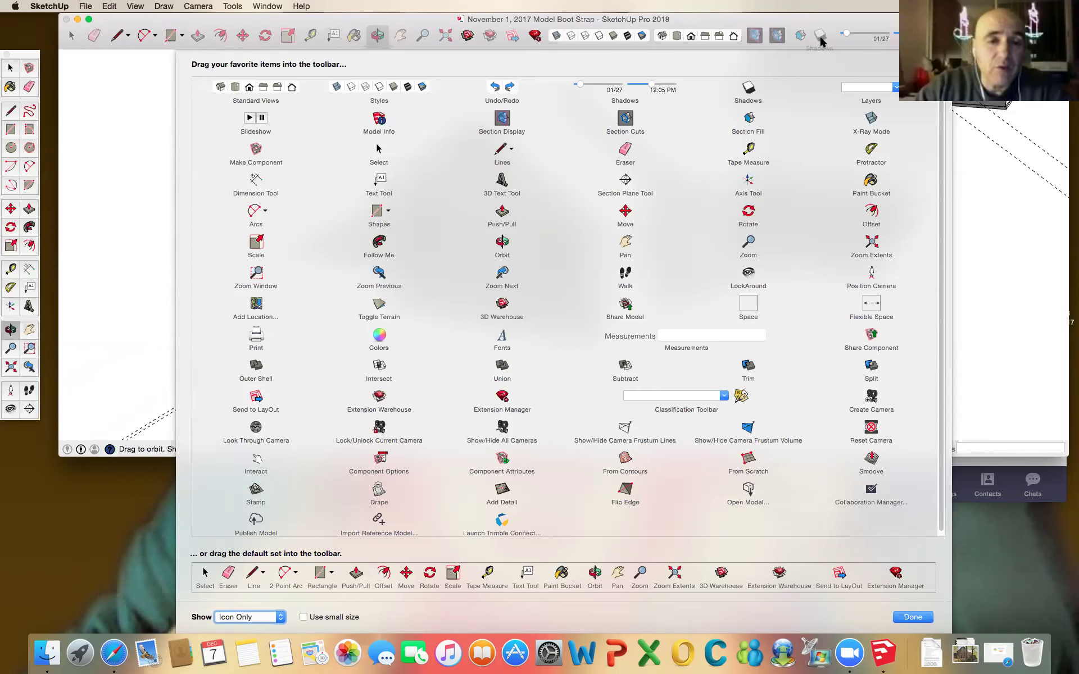
{"action": "left_click_drag", "start_coordinate": [820, 37], "coordinate": [763, 100]}
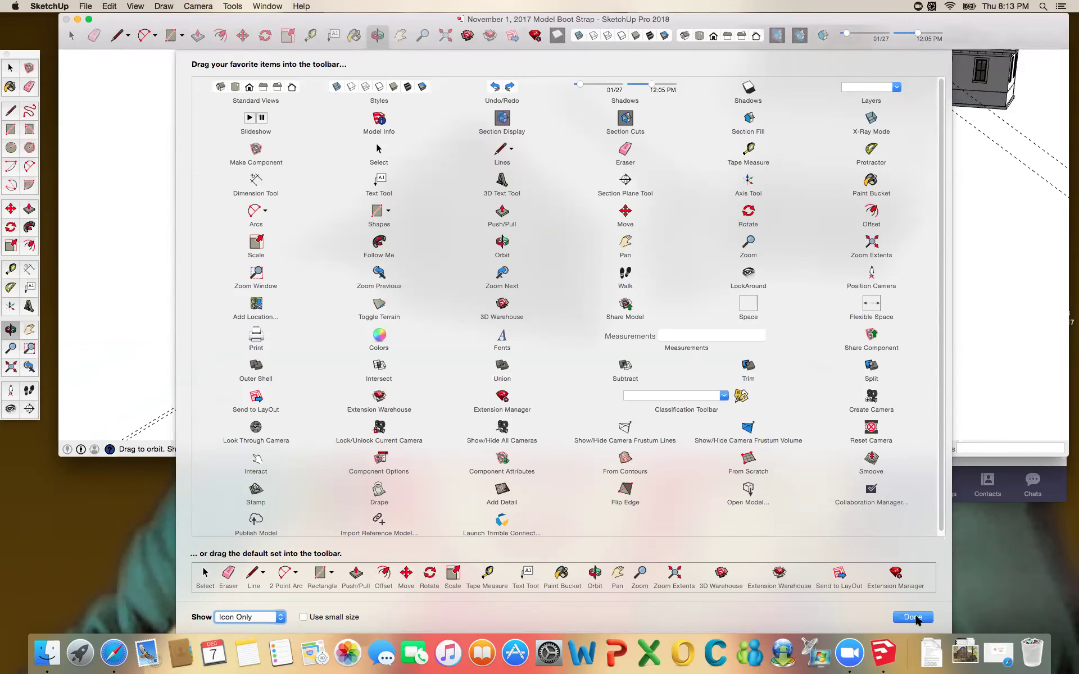
{"action": "key", "text": "Return"}
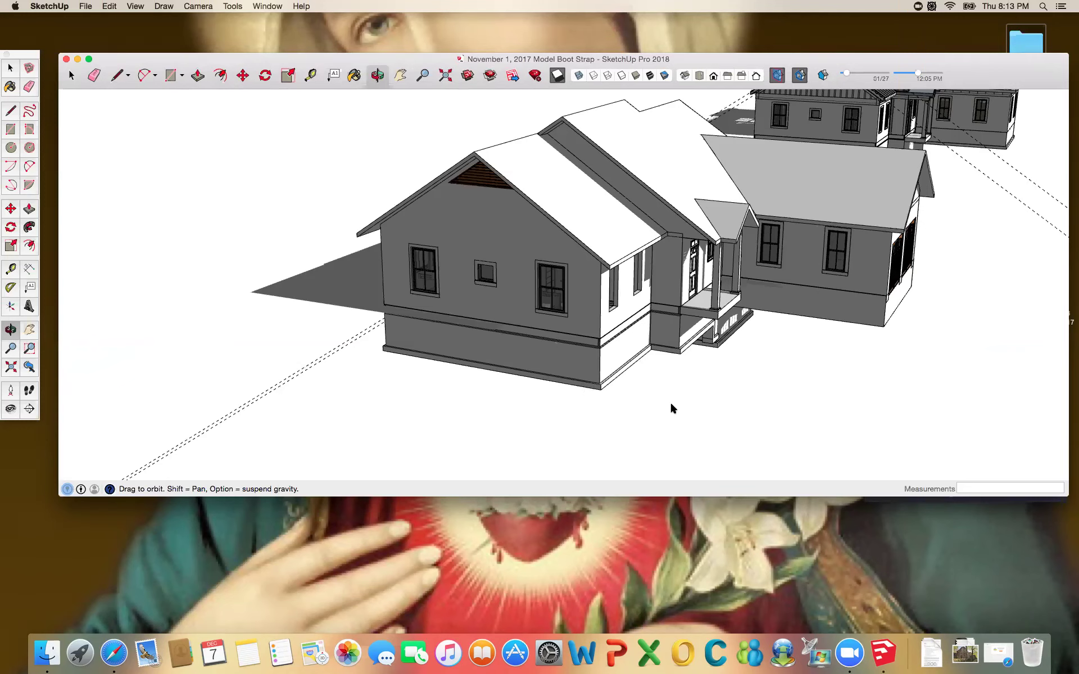
Turn off the shadows on the house model.
{"action": "scroll", "coordinate": [608, 329], "scroll_direction": "up", "scroll_amount": 2}
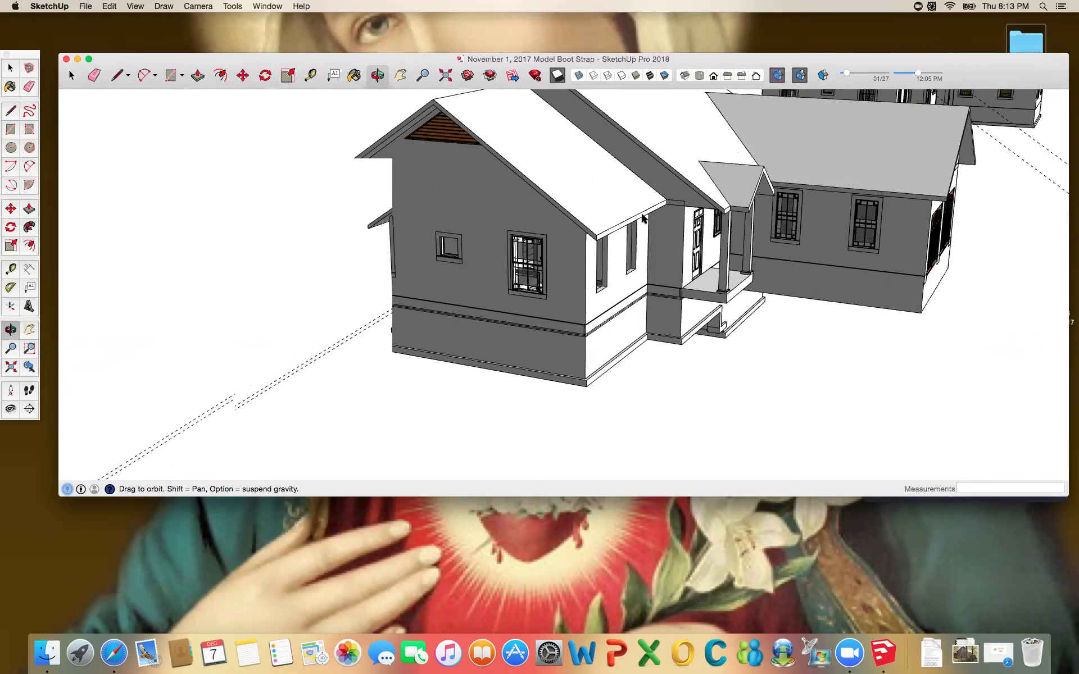
{"action": "scroll", "coordinate": [642, 217], "scroll_direction": "down", "scroll_amount": 2}
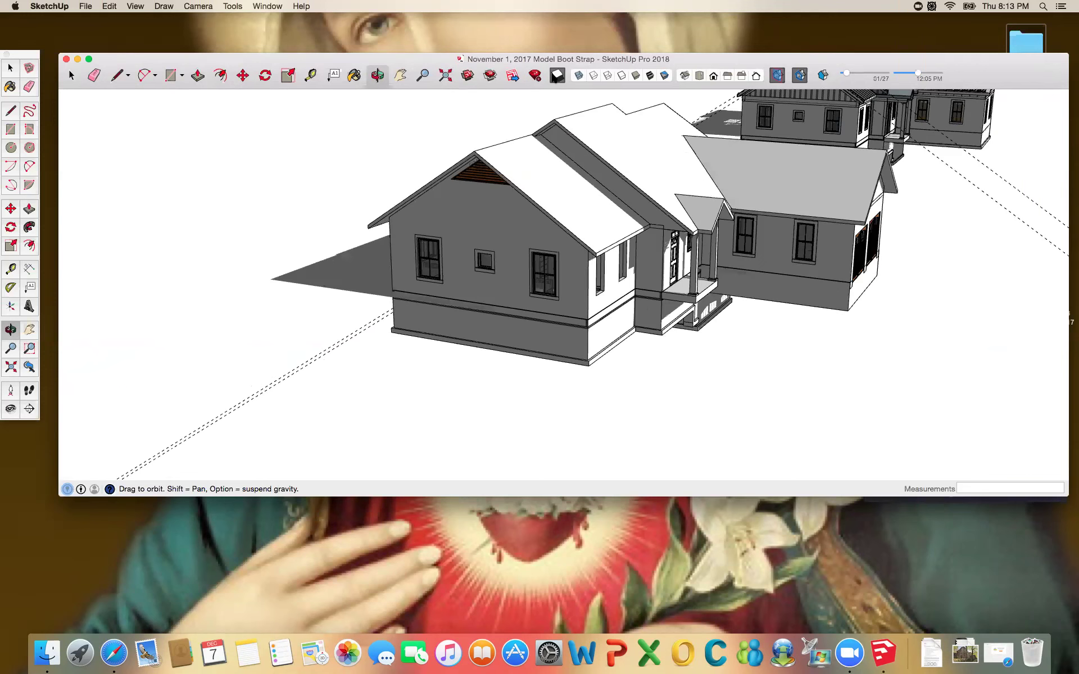
{"action": "left_click", "coordinate": [556, 76]}
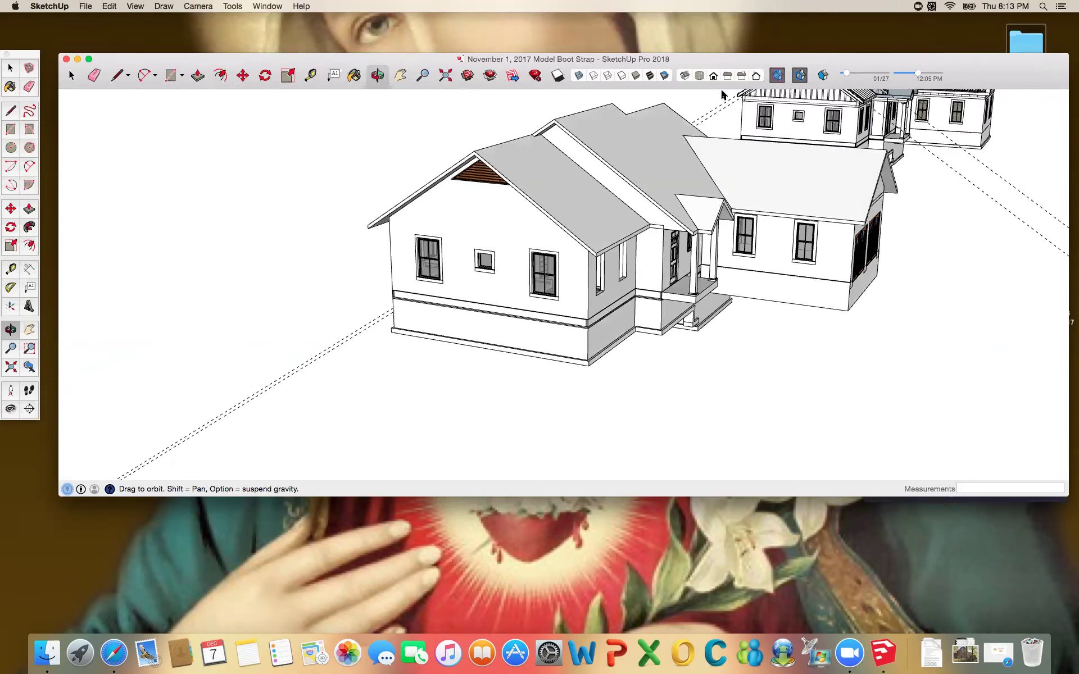
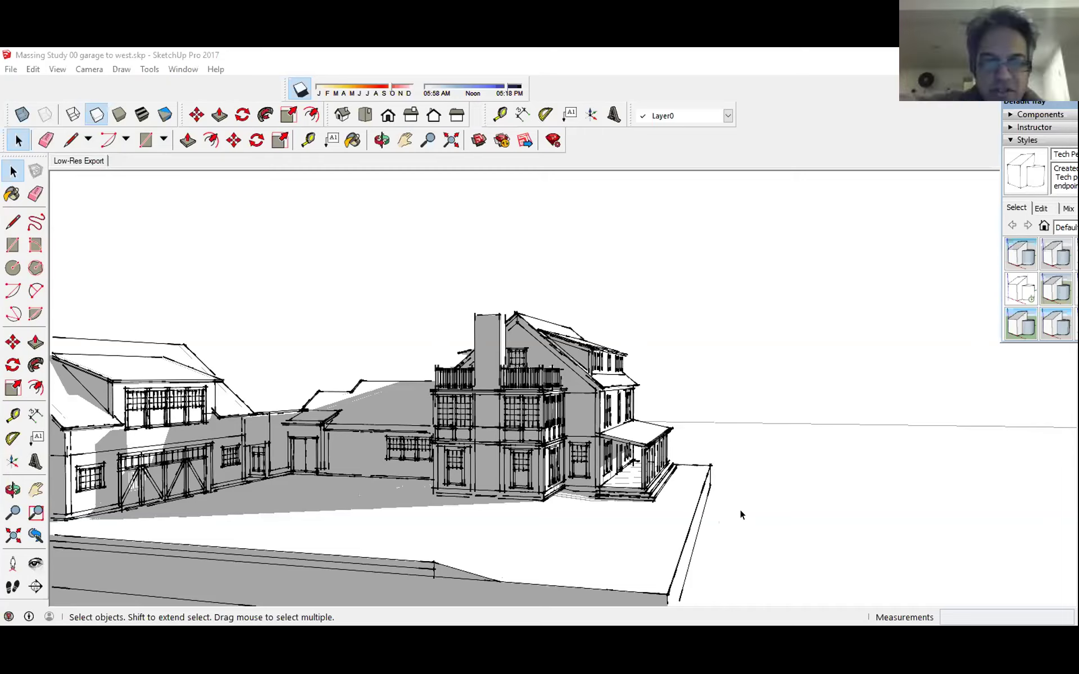
Adjust the massing study's shadow time of day and set its date to December, viewing the result from the garage side.
{"action": "middle_click_drag", "start_coordinate": [739, 509], "coordinate": [587, 501]}
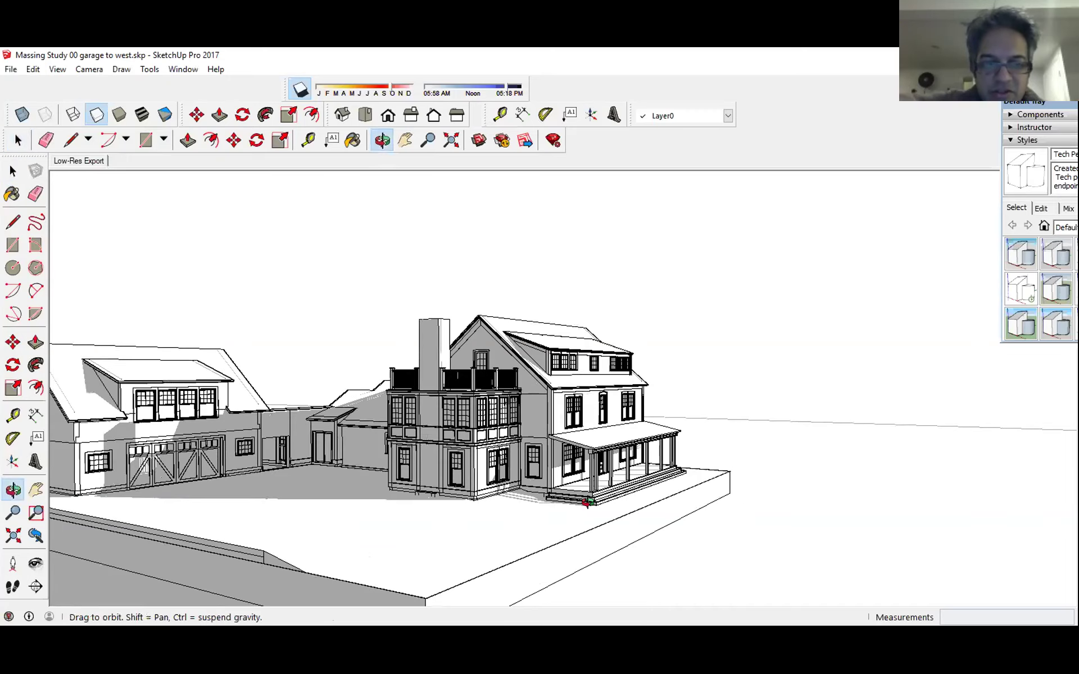
{"action": "key", "text": "space"}
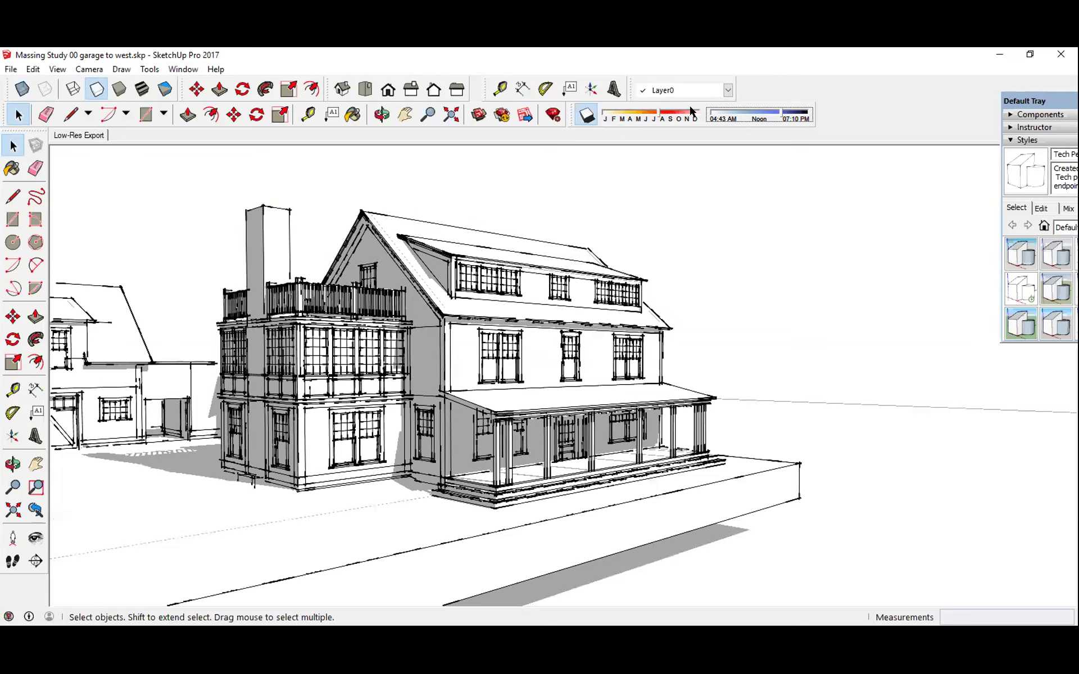
{"action": "left_click", "coordinate": [759, 116]}
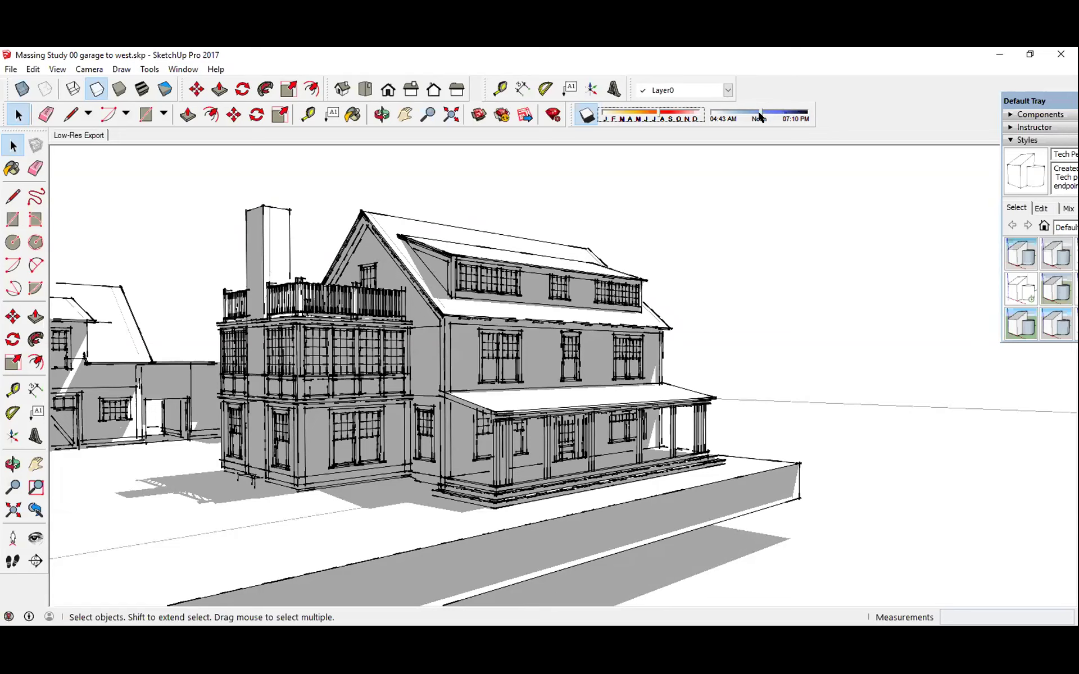
{"action": "left_click_drag", "start_coordinate": [759, 116], "coordinate": [773, 116]}
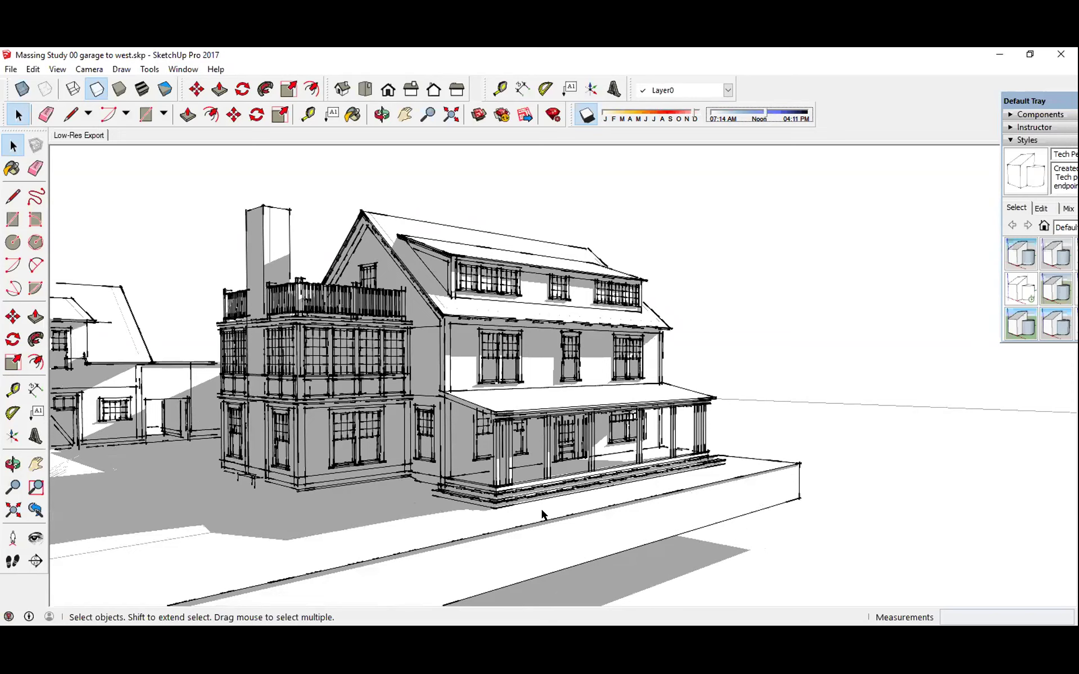
{"action": "middle_click_drag", "start_coordinate": [441, 548], "coordinate": [420, 541]}
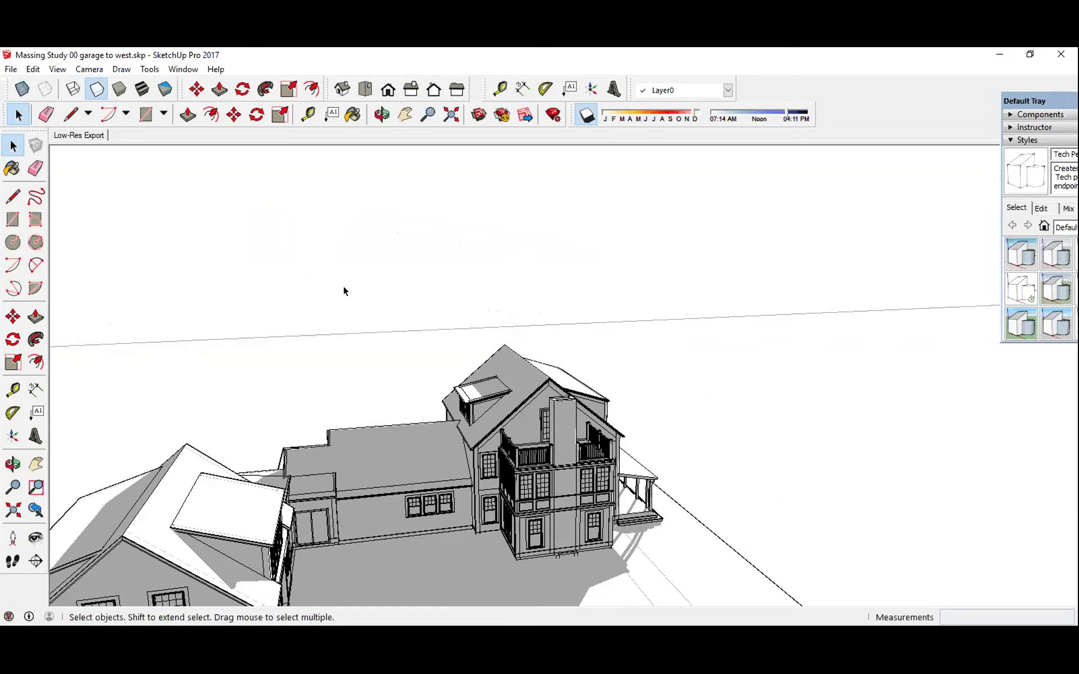
{"action": "middle_click_drag", "start_coordinate": [344, 291], "coordinate": [628, 258]}
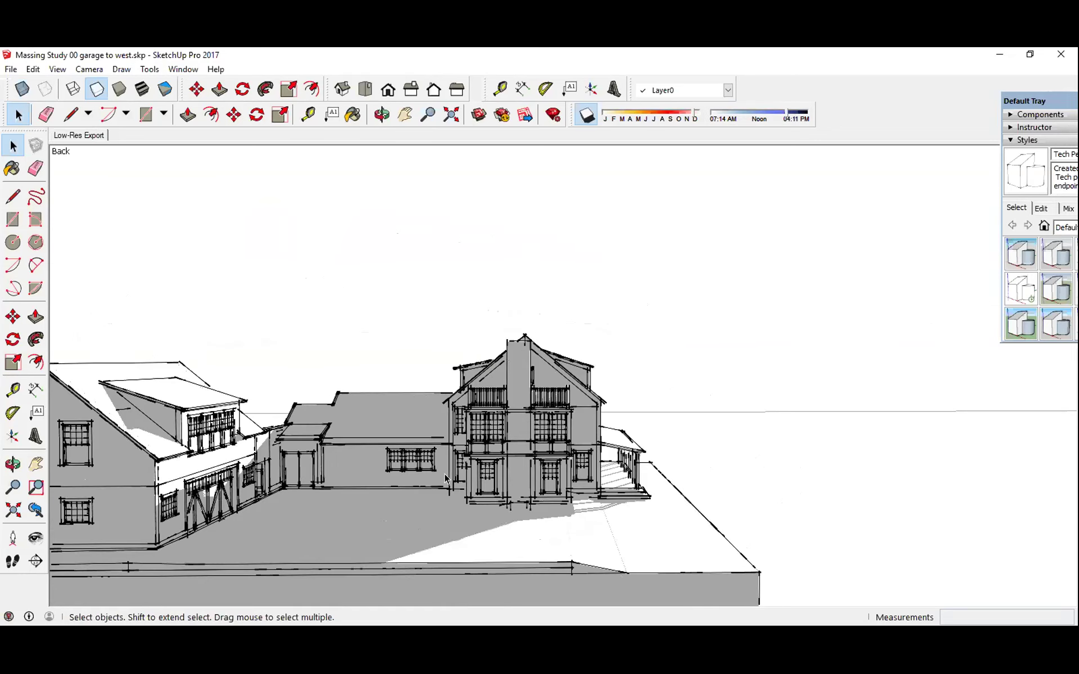
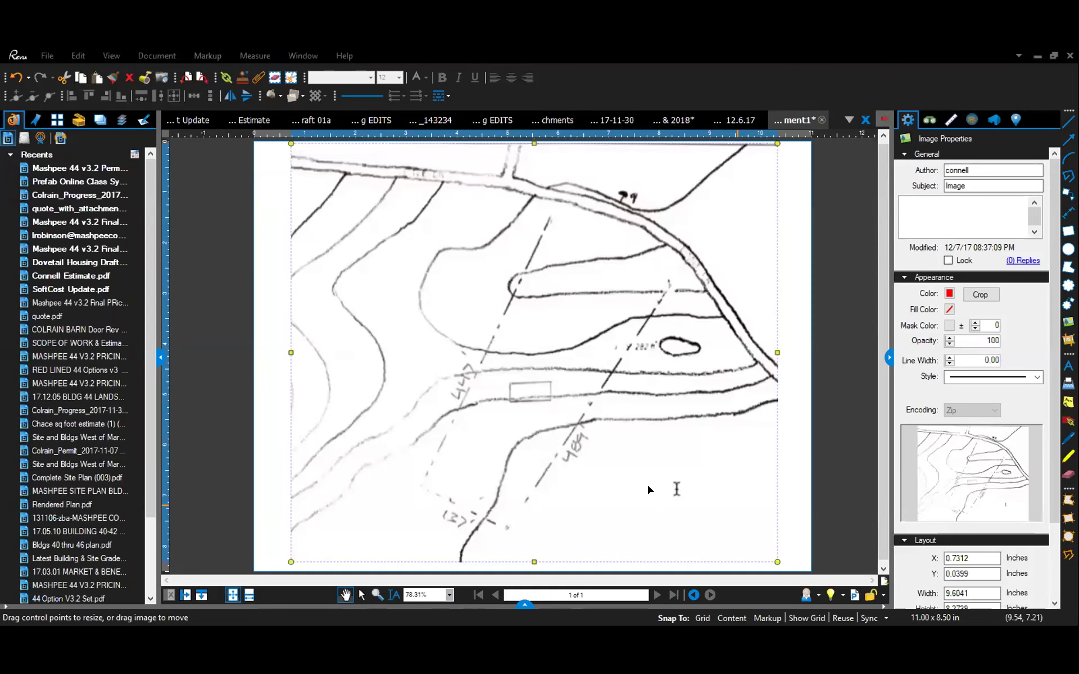
In Revu, draw two blue arrows on the contour plan, one about 1.3 inches long toward the narrow contour loop, one from the road.
{"action": "key", "text": "Escape"}
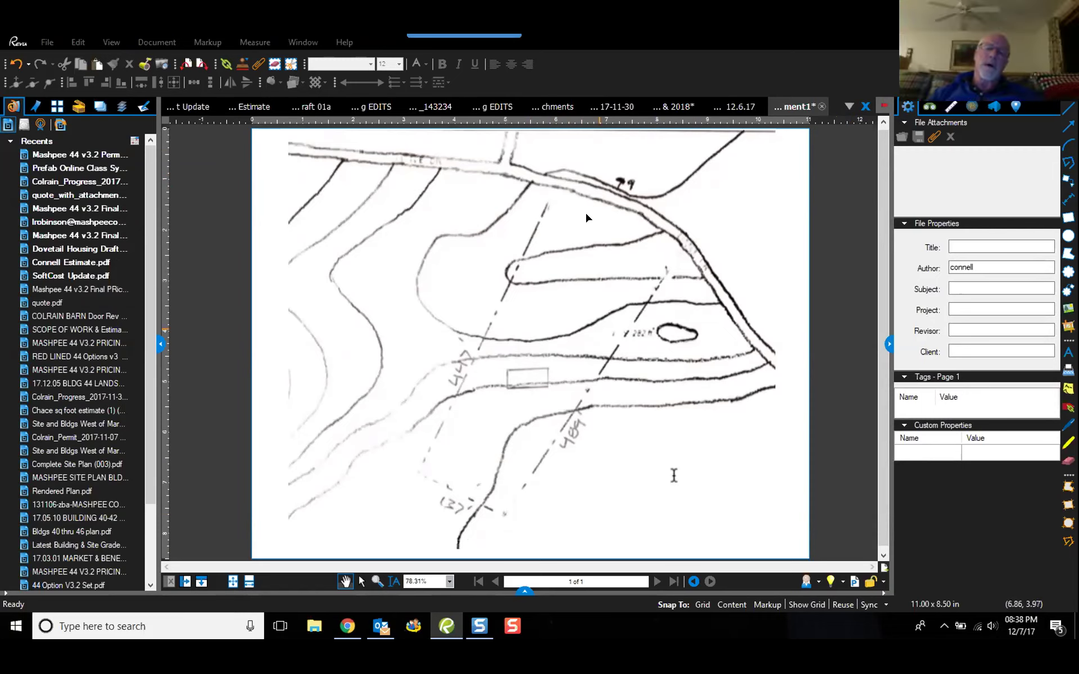
{"action": "scroll", "coordinate": [542, 345], "scroll_direction": "up", "scroll_amount": 1}
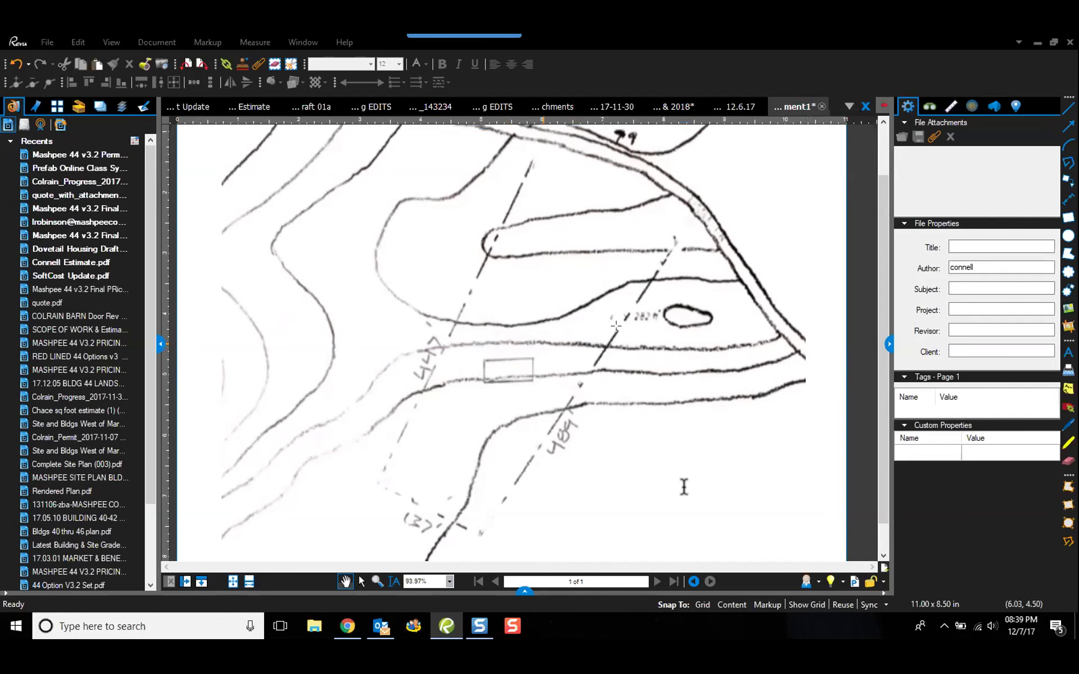
{"action": "left_click_drag", "start_coordinate": [554, 341], "coordinate": [566, 263]}
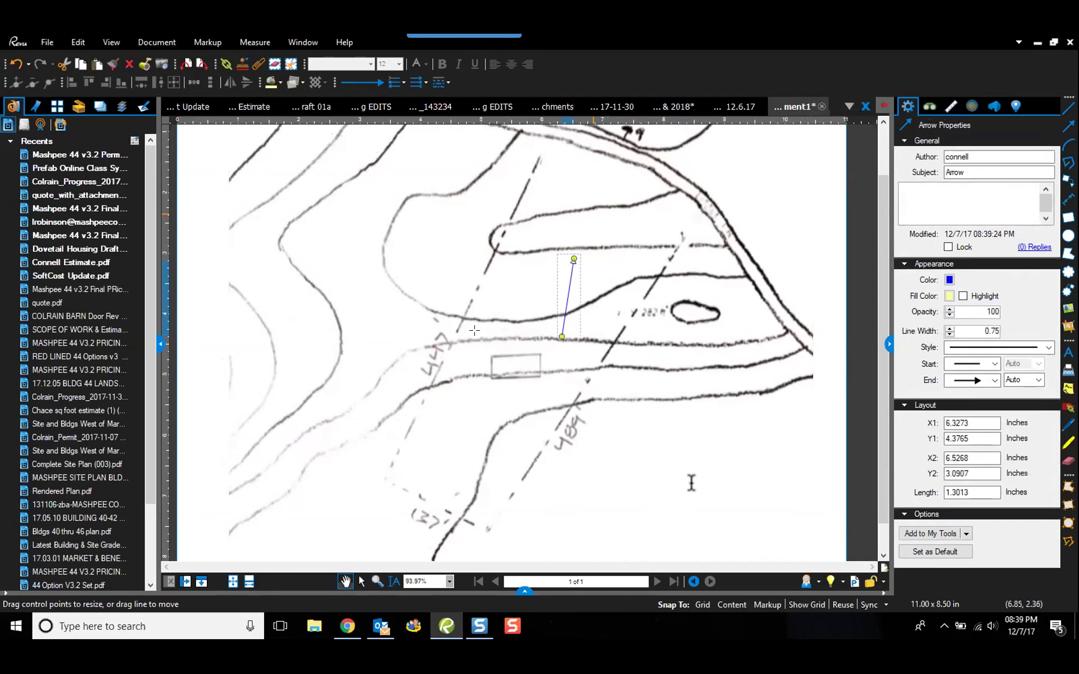
{"action": "key", "text": "a"}
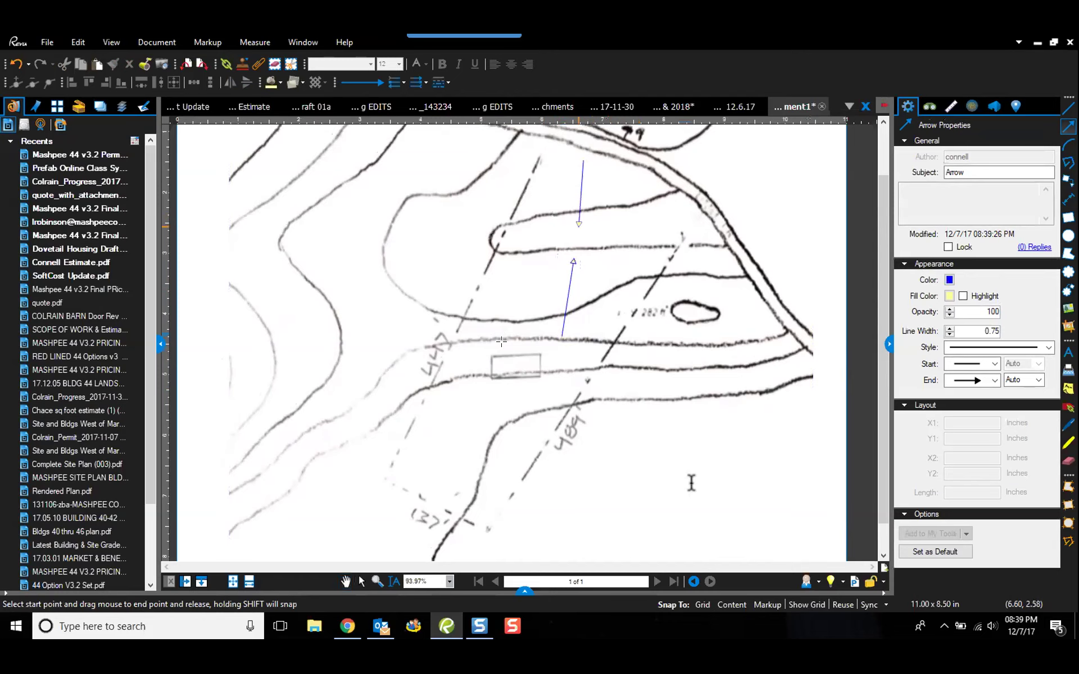
{"action": "scroll", "coordinate": [467, 350], "scroll_direction": "up", "scroll_amount": 1}
{"action": "key", "text": "Escape"}
{"action": "left_click", "coordinate": [468, 349]}
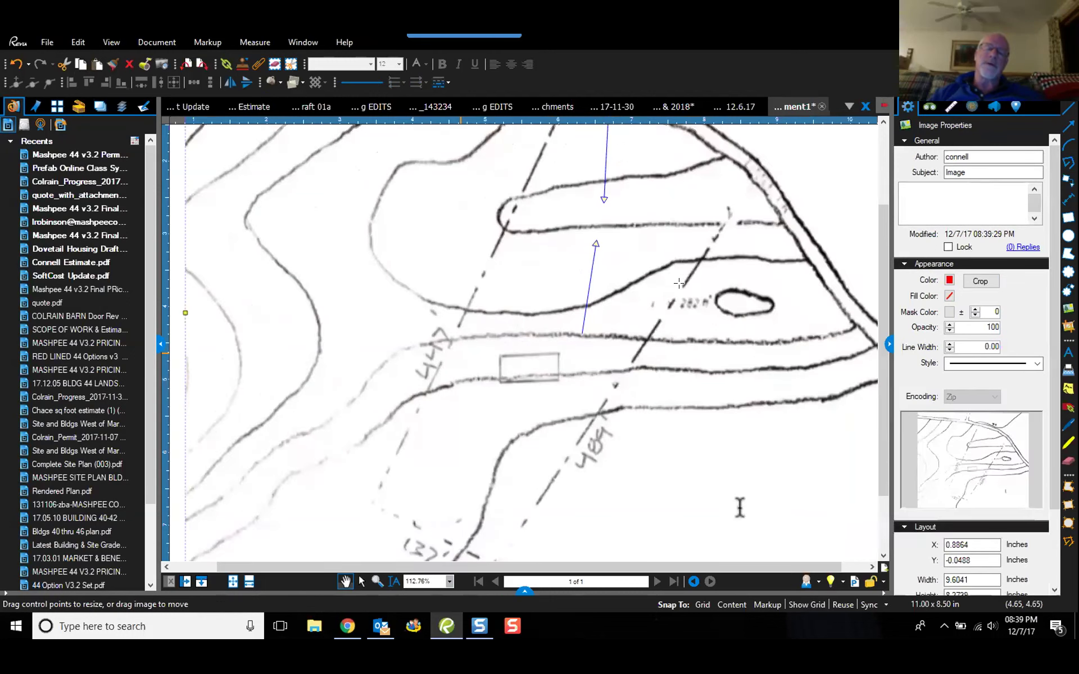
{"action": "scroll", "coordinate": [675, 296], "scroll_direction": "up", "scroll_amount": 2}
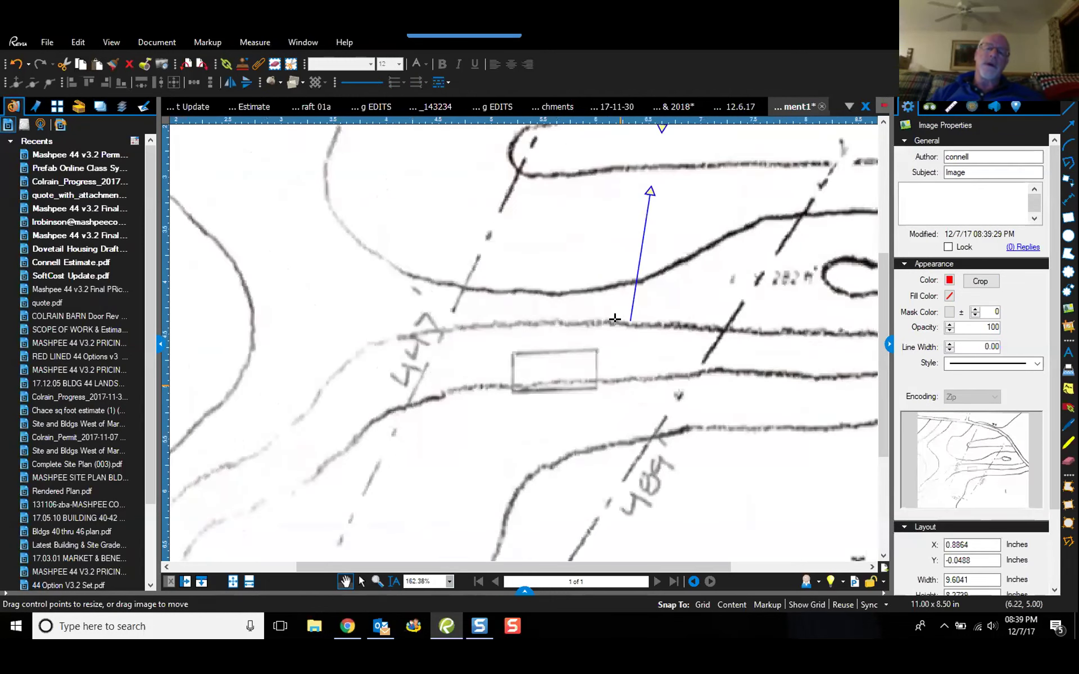
Draw a thick cyan pen line beside the dashed 447 line and place a light-blue cloud-edged ellipse, about 1.66 by 0.65 inches, over the contour loop.
{"action": "scroll", "coordinate": [610, 307], "scroll_direction": "down", "scroll_amount": 3}
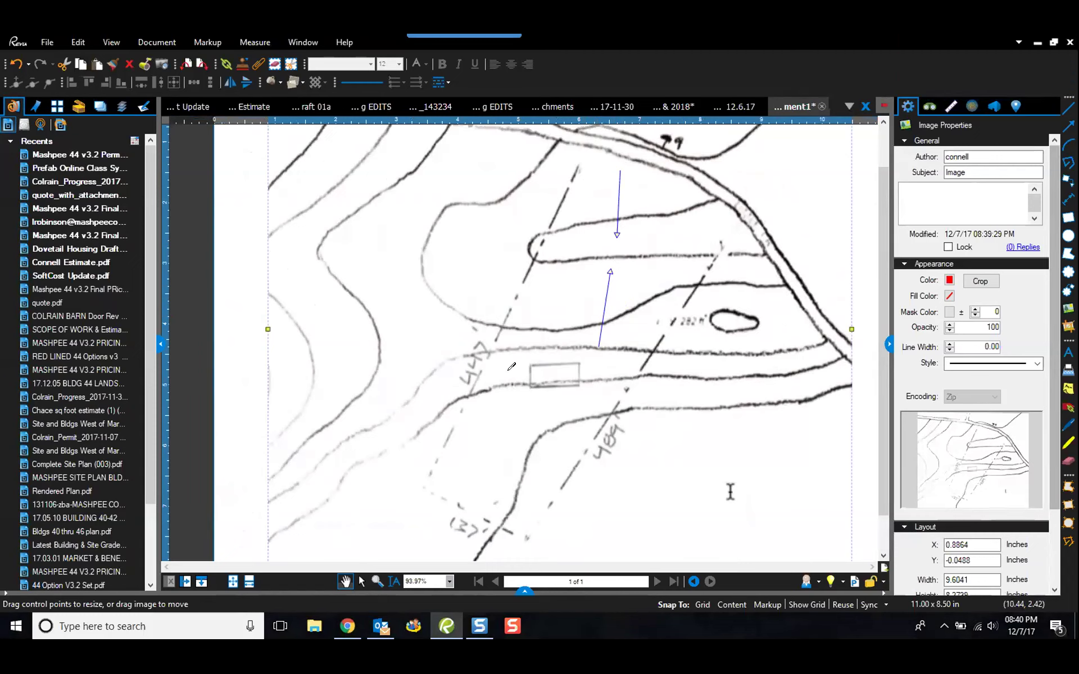
{"action": "left_click_drag", "start_coordinate": [587, 174], "coordinate": [517, 337]}
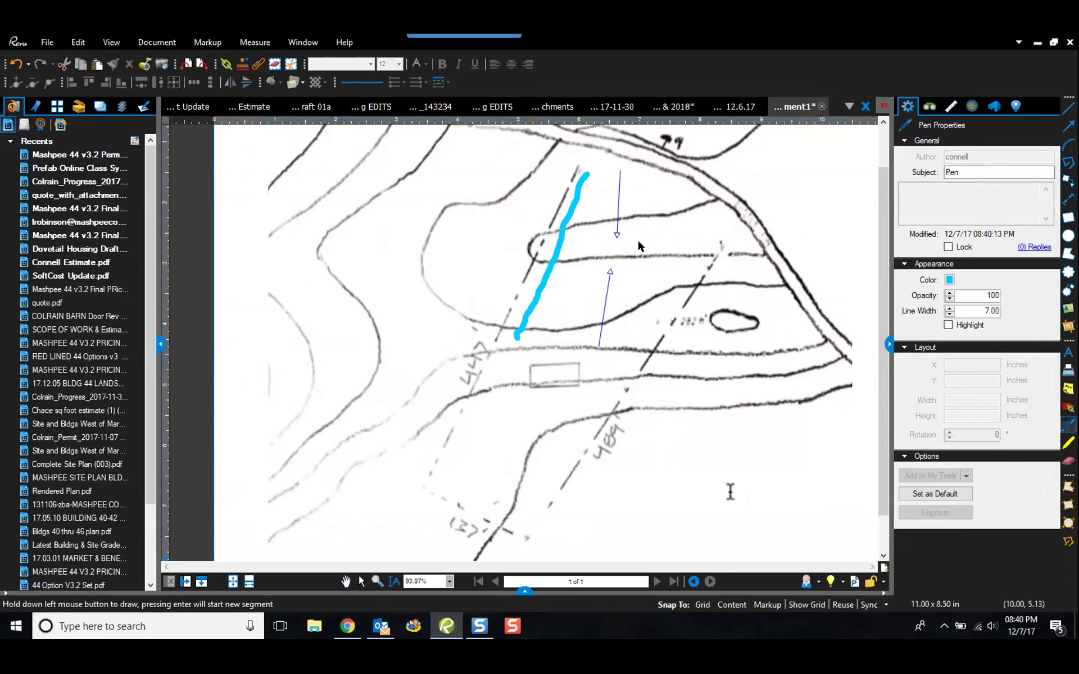
{"action": "key", "text": "e"}
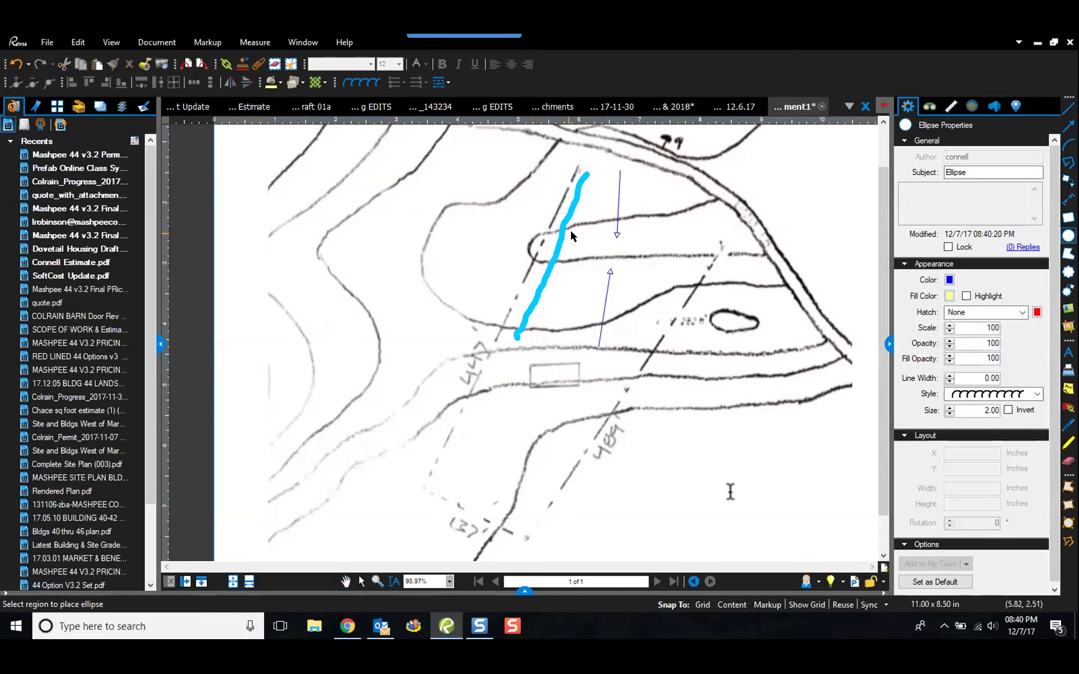
{"action": "mouse_move", "coordinate": [563, 225]}
{"action": "left_mouse_down"}
{"action": "mouse_move", "coordinate": [656, 247]}
{"action": "mouse_move", "coordinate": [665, 264]}
{"action": "left_mouse_up"}
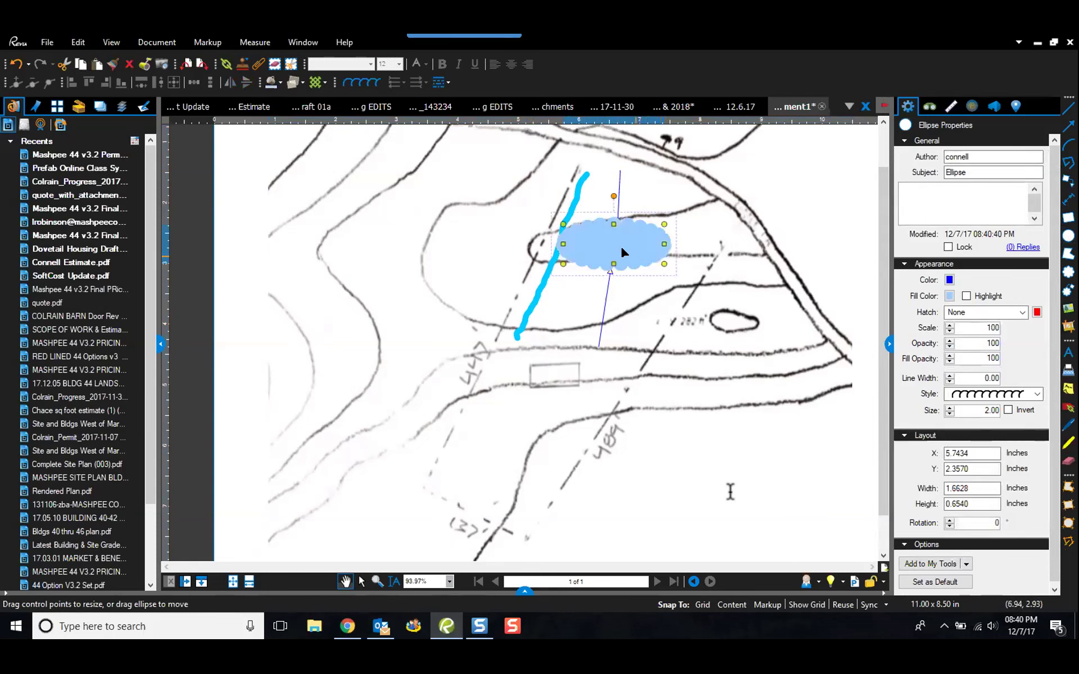
{"action": "left_click_drag", "start_coordinate": [629, 248], "coordinate": [632, 248]}
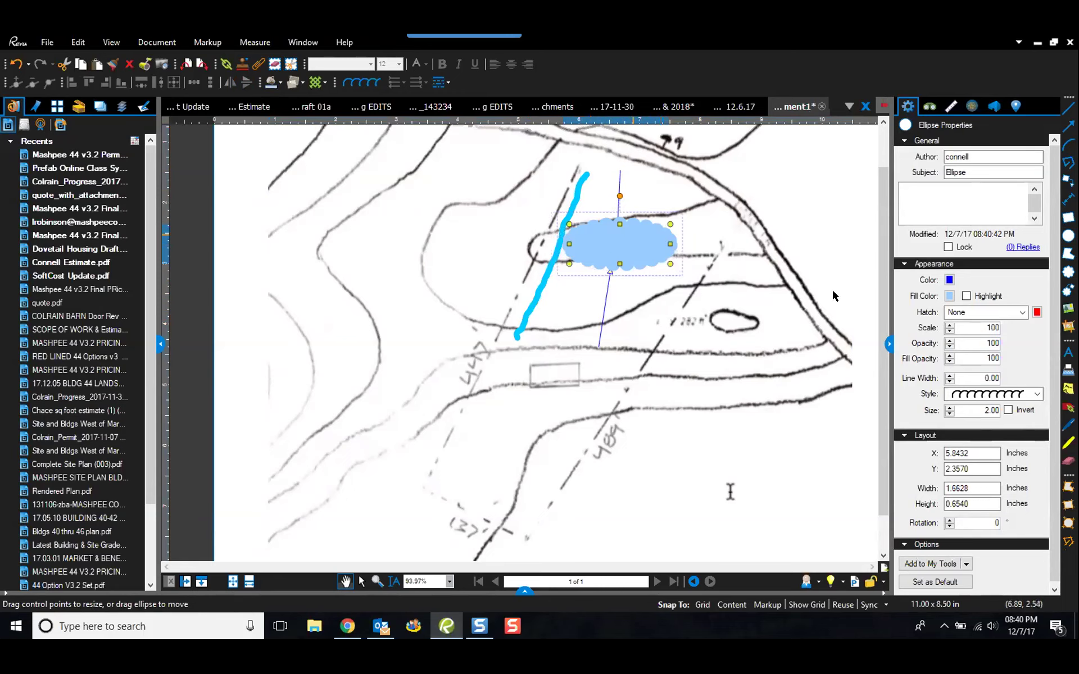
Change the light-blue ellipse's line style to solid.
{"action": "key", "text": "alt+Down"}
{"action": "key", "text": "Down"}
{"action": "key", "text": "Down"}
{"action": "key", "text": "Down"}
{"action": "key", "text": "Down"}
{"action": "key", "text": "Down"}
{"action": "key", "text": "Up"}
{"action": "key", "text": "Up"}
{"action": "key", "text": "Up"}
{"action": "key", "text": "Return"}
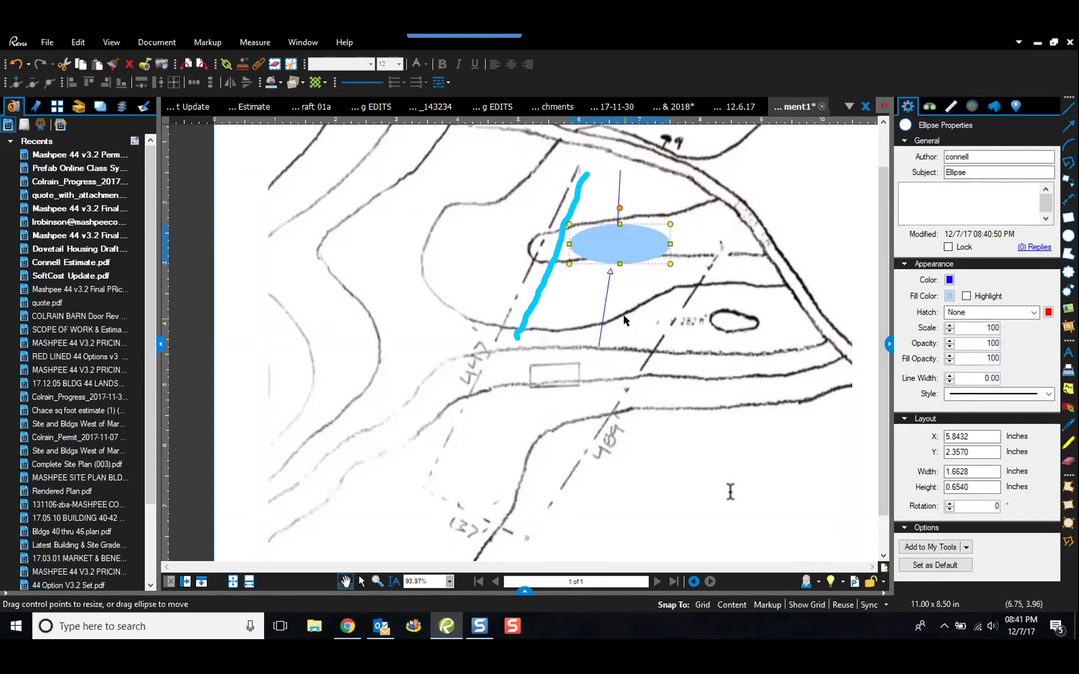
Reposition the two blue arrows below the sketched rectangle so they point downward and outward, about 1.7 and 1.5 inches long.
{"action": "left_click", "coordinate": [602, 326]}
{"action": "left_click_drag", "start_coordinate": [605, 308], "coordinate": [605, 469]}
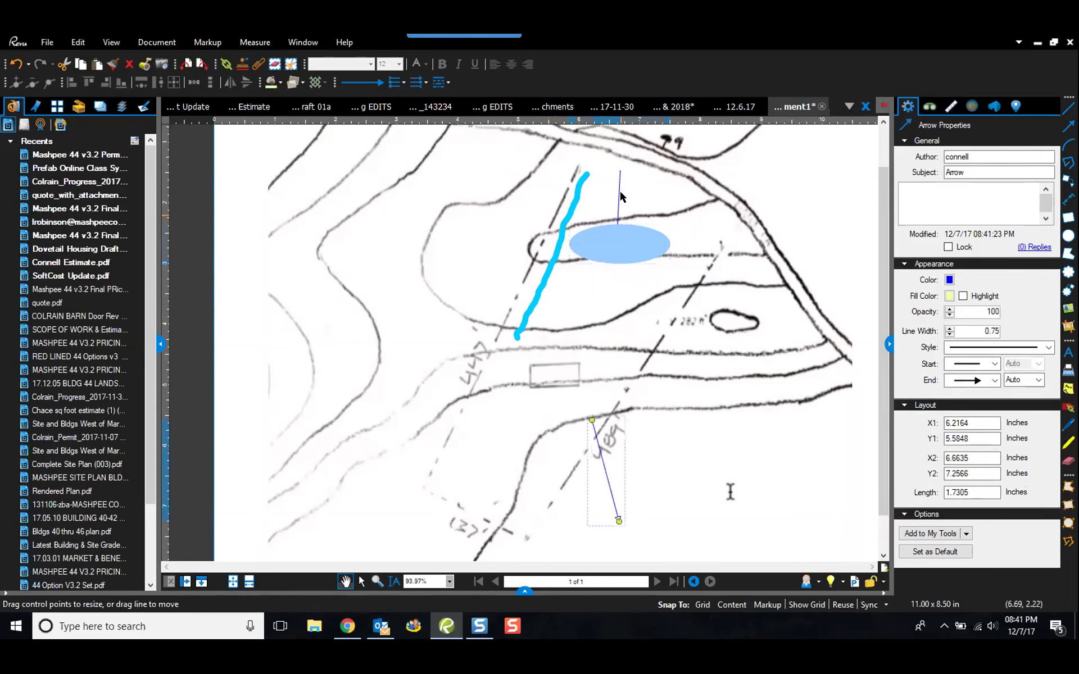
{"action": "left_click", "coordinate": [619, 197]}
{"action": "left_click_drag", "start_coordinate": [458, 488], "coordinate": [508, 475]}
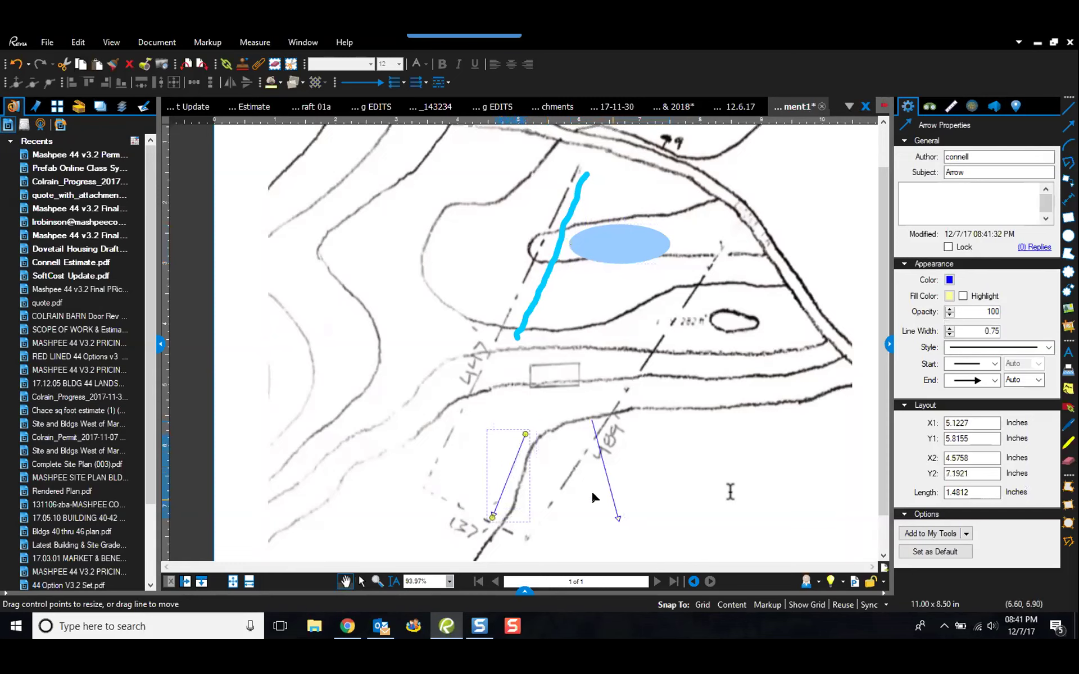
{"action": "left_click", "coordinate": [603, 481]}
{"action": "left_click_drag", "start_coordinate": [600, 480], "coordinate": [598, 487]}
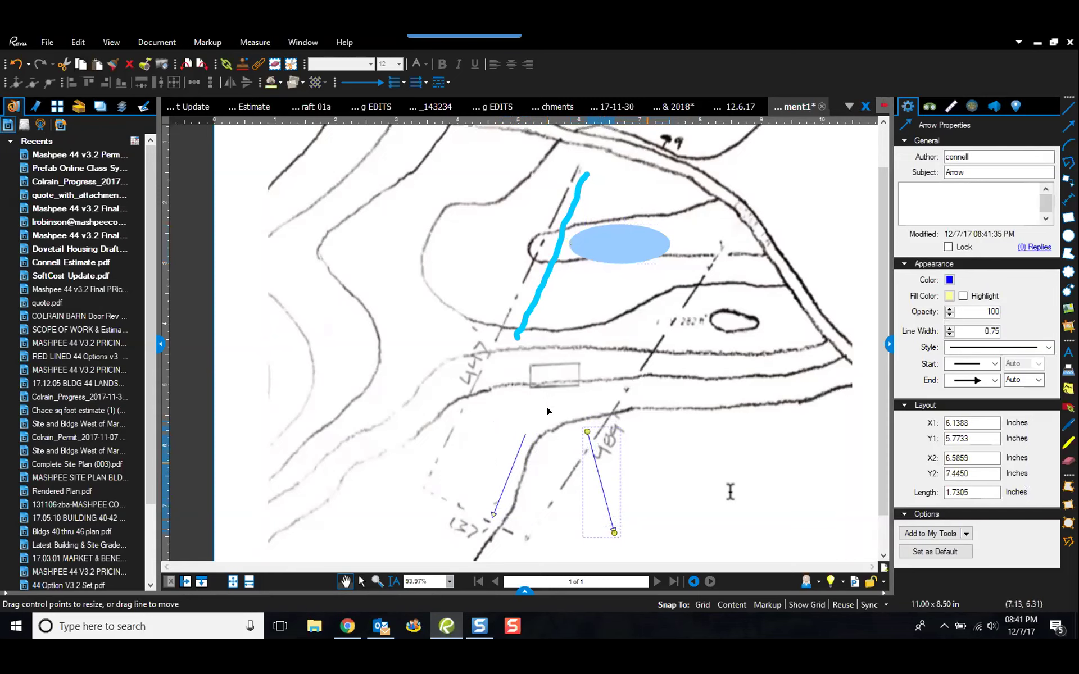
{"action": "left_click", "coordinate": [523, 435]}
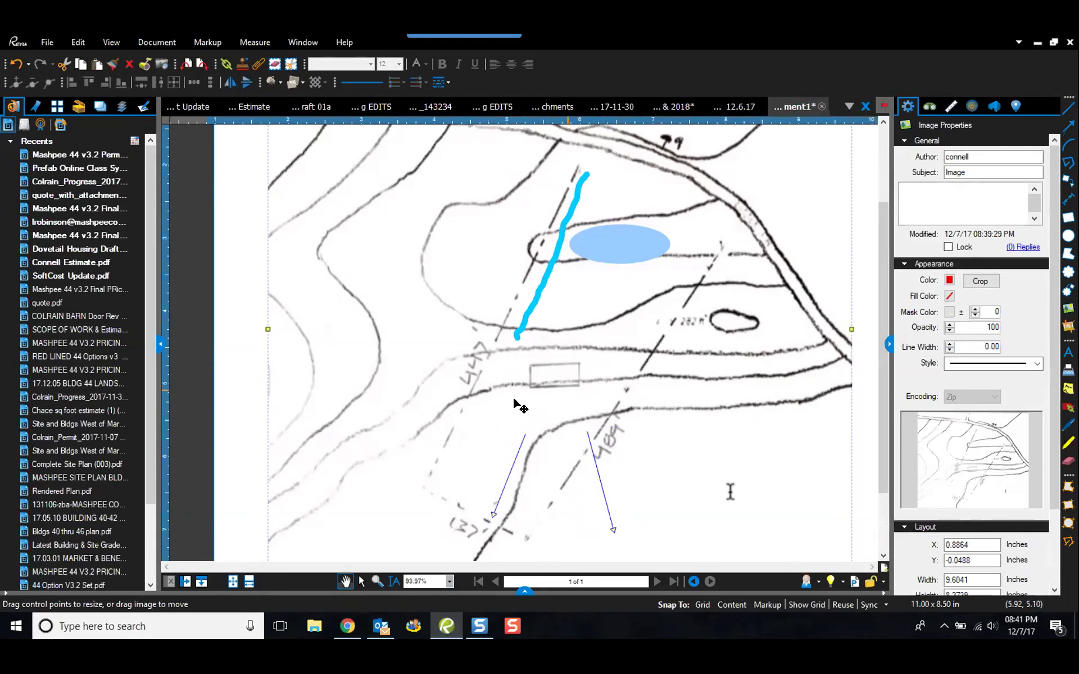
Draw a yellow ellipse, about 0.35 by 0.09 inches, on the lower edge of the sketched rectangle.
{"action": "scroll", "coordinate": [519, 405], "scroll_direction": "up", "scroll_amount": 3}
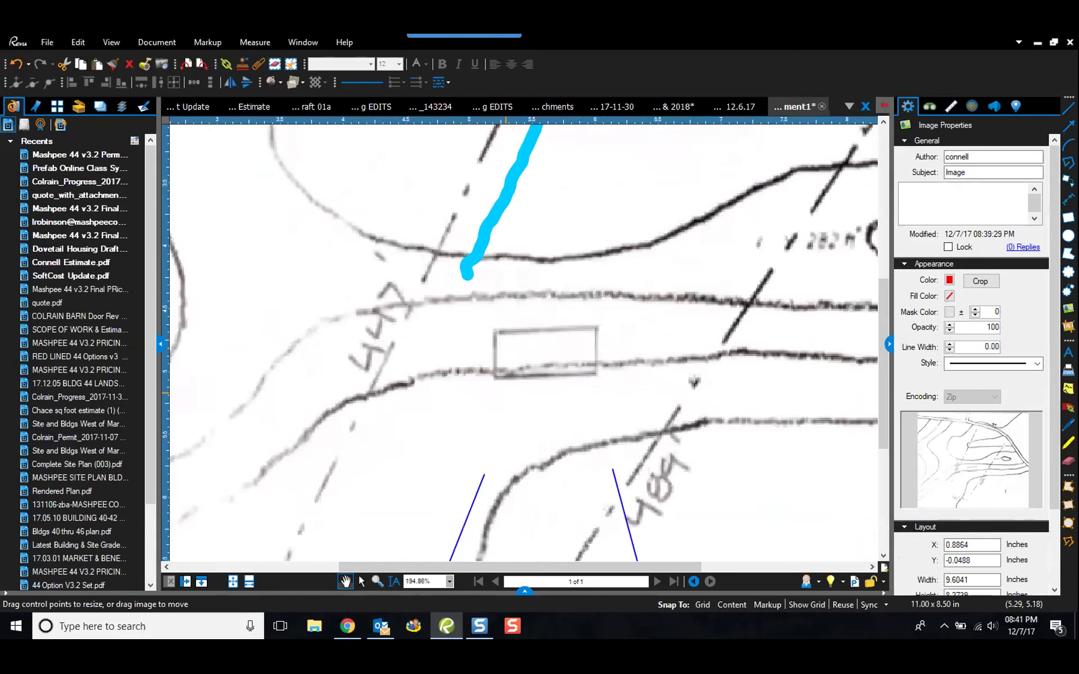
{"action": "scroll", "coordinate": [523, 337], "scroll_direction": "up", "scroll_amount": 2}
{"action": "left_click", "coordinate": [1068, 235]}
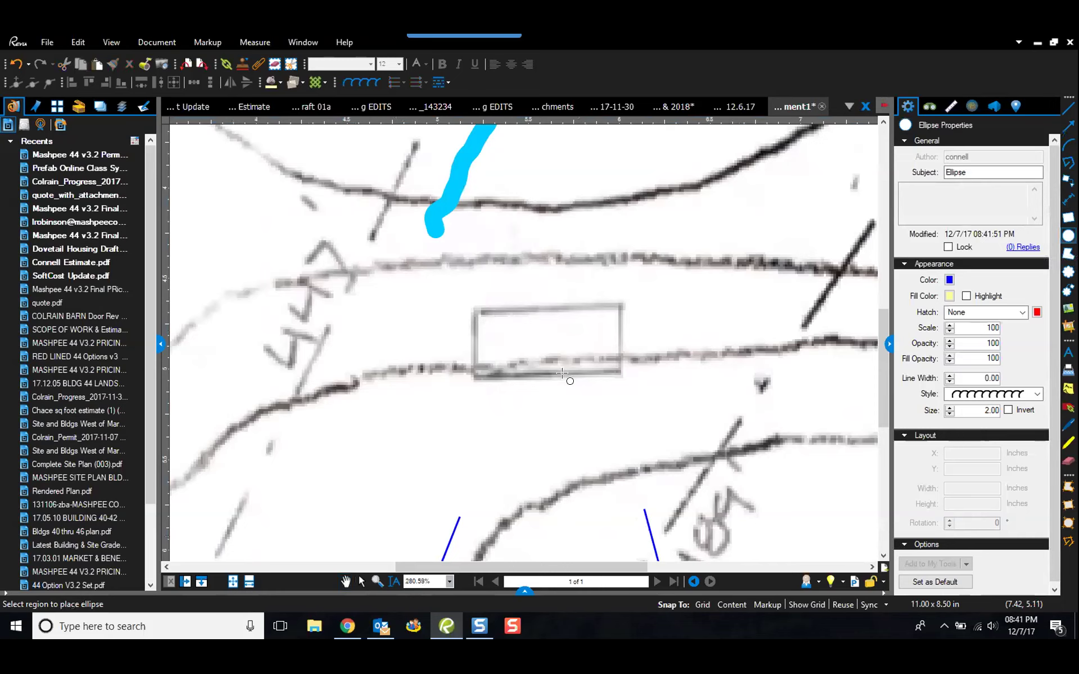
{"action": "left_click_drag", "start_coordinate": [518, 365], "coordinate": [584, 377]}
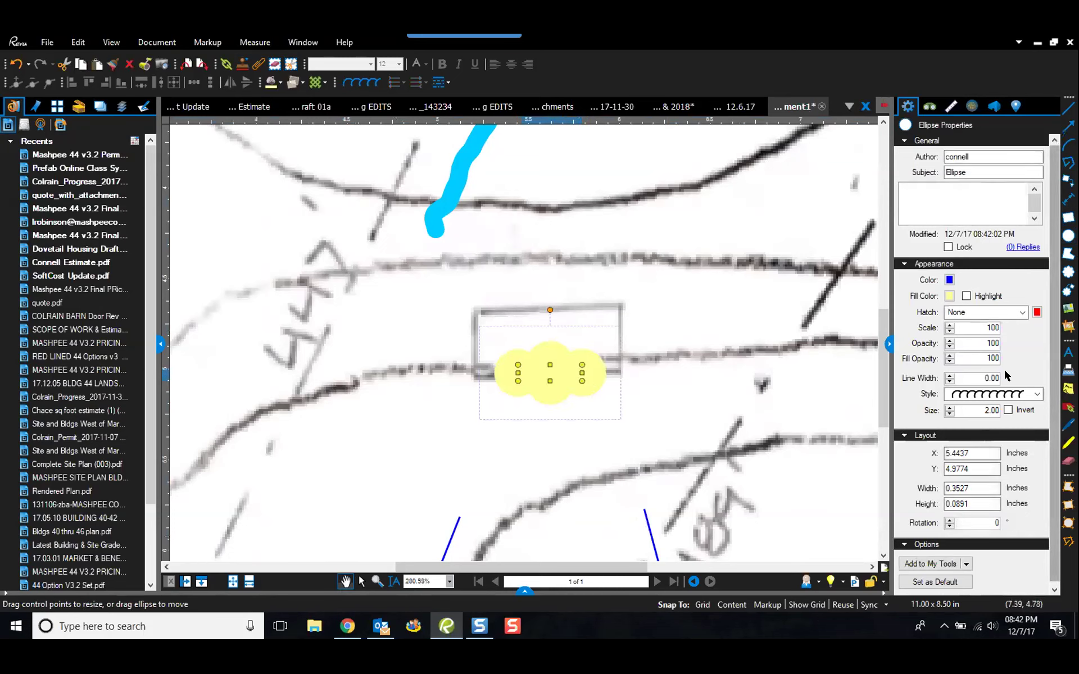
Give the yellow ellipse a solid line style saved as the default, and set its line width to 0.25.
{"action": "left_click", "coordinate": [1037, 395]}
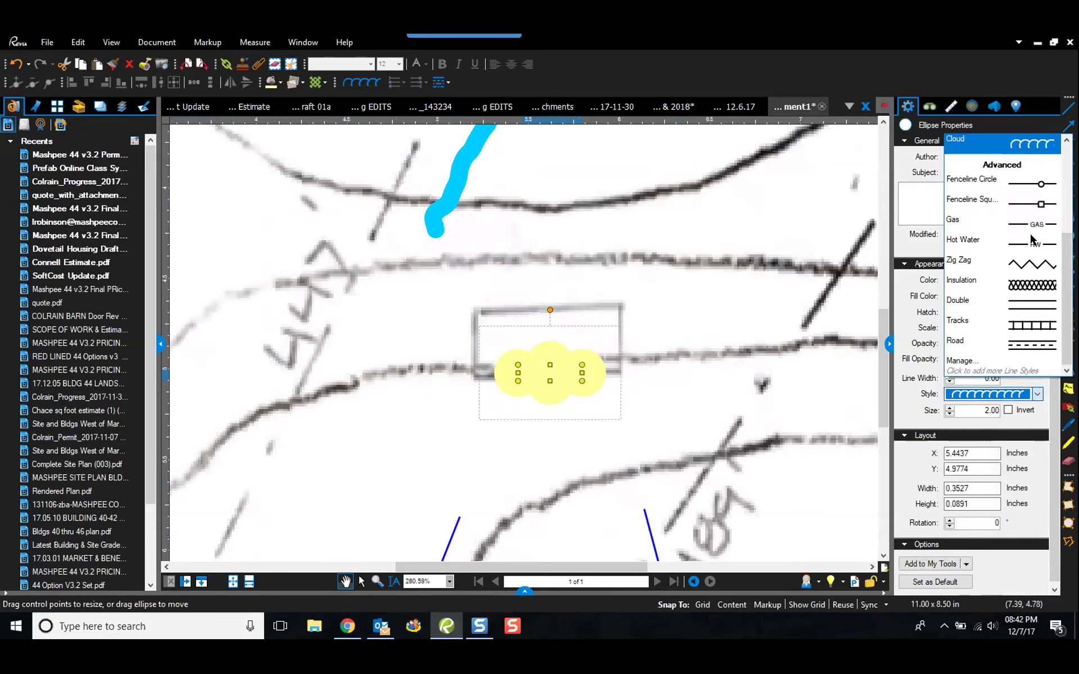
{"action": "scroll", "coordinate": [1011, 253], "scroll_direction": "up", "scroll_amount": 3}
{"action": "key", "text": "Escape"}
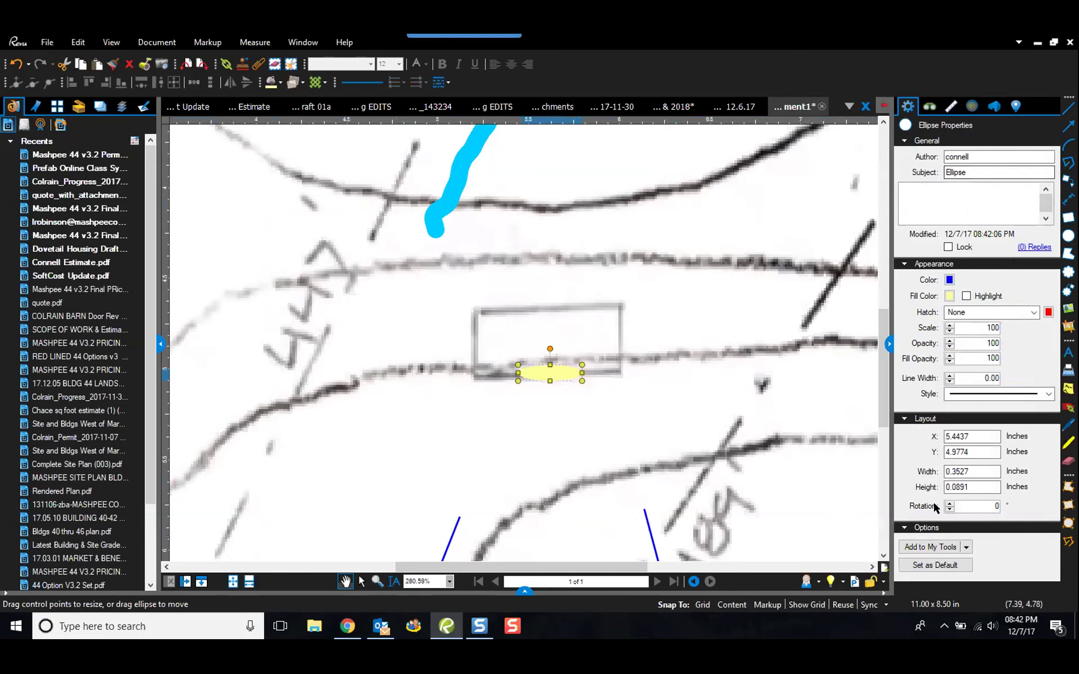
{"action": "left_click", "coordinate": [935, 564]}
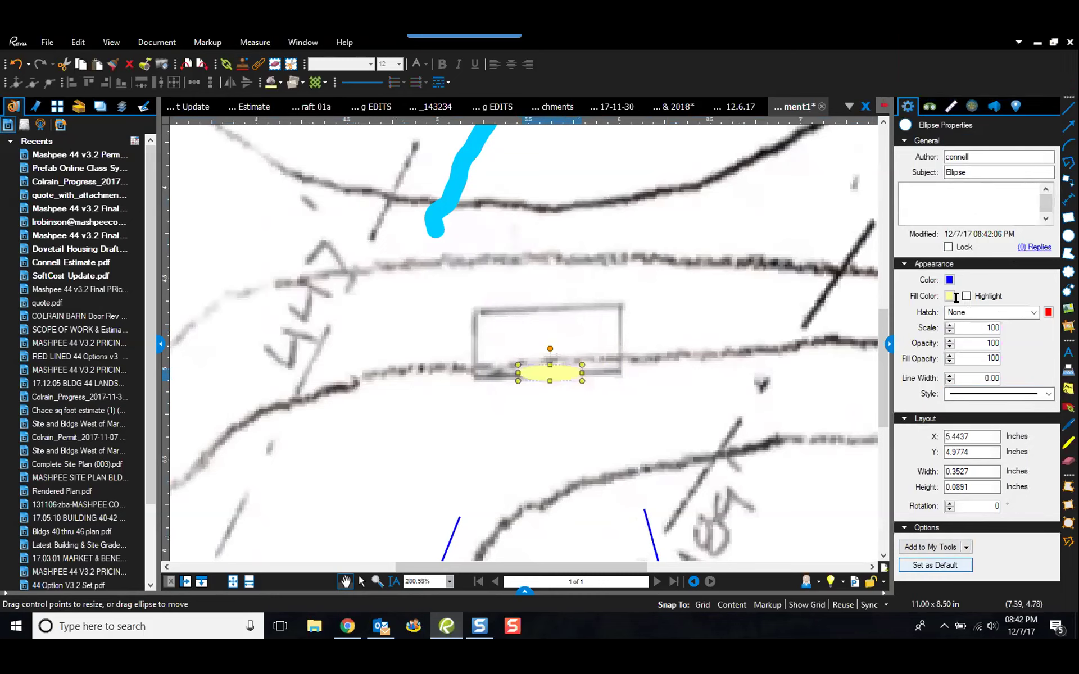
{"action": "left_click", "coordinate": [949, 375]}
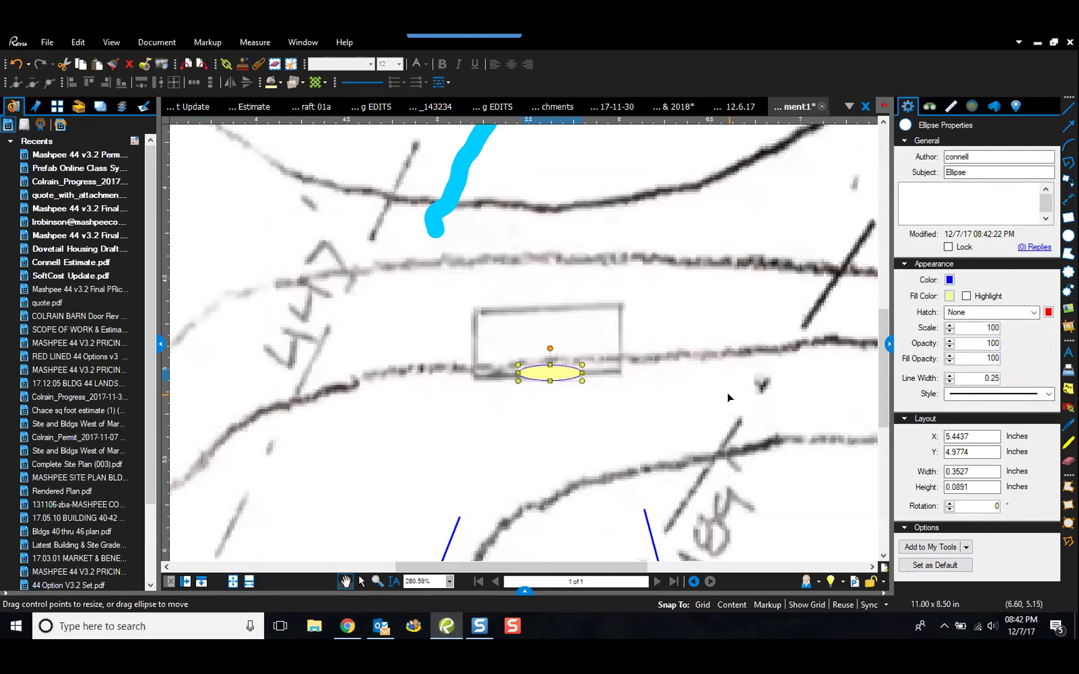
{"action": "left_click", "coordinate": [846, 406]}
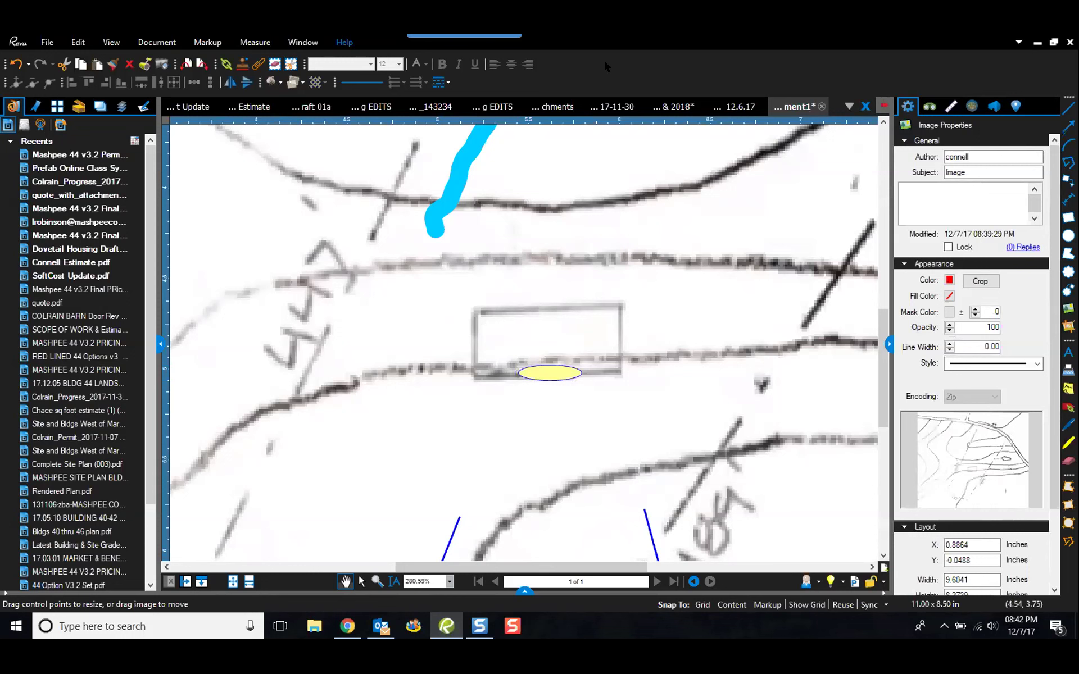
View the program's version information and close it.
{"action": "key", "text": "Return"}
{"action": "key", "text": "Return"}
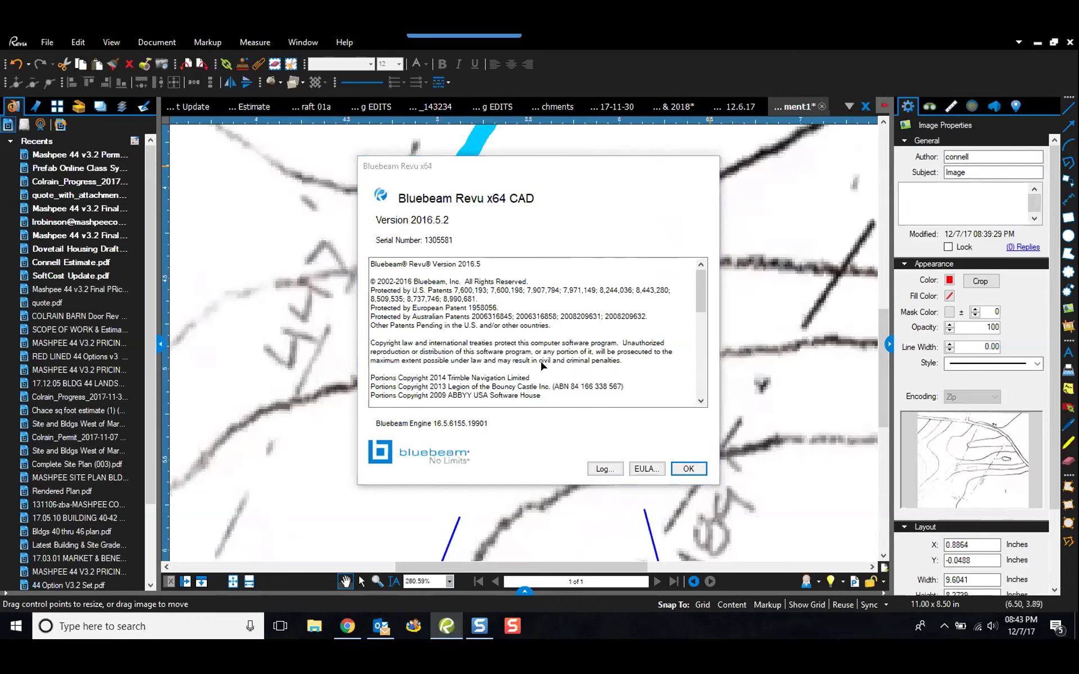
{"action": "key", "text": "Return"}
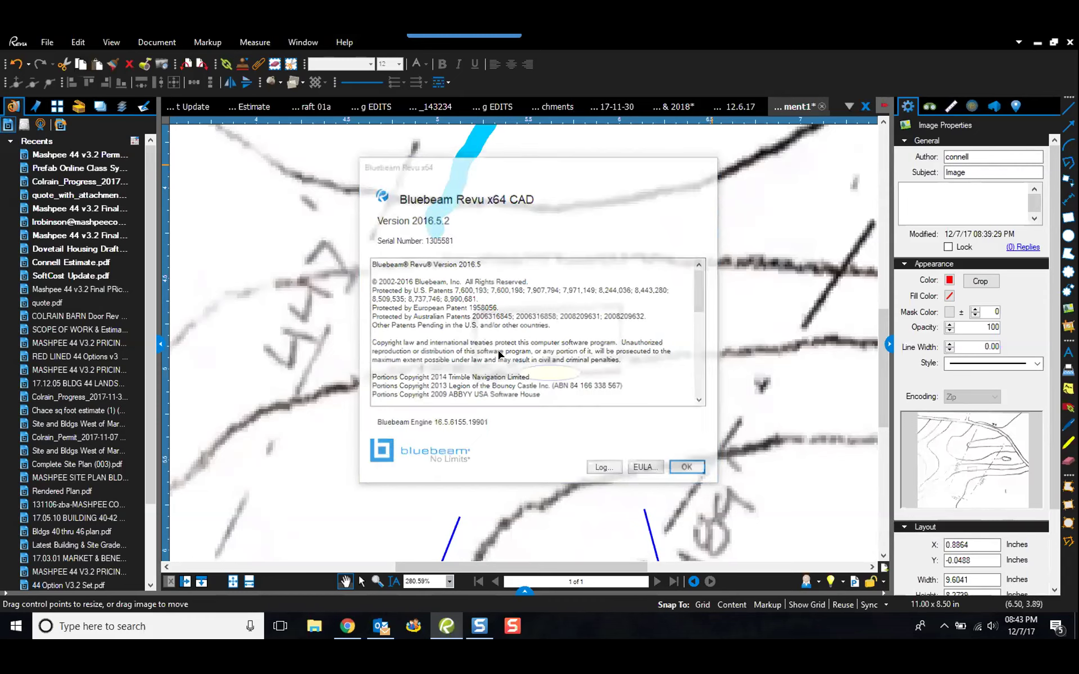
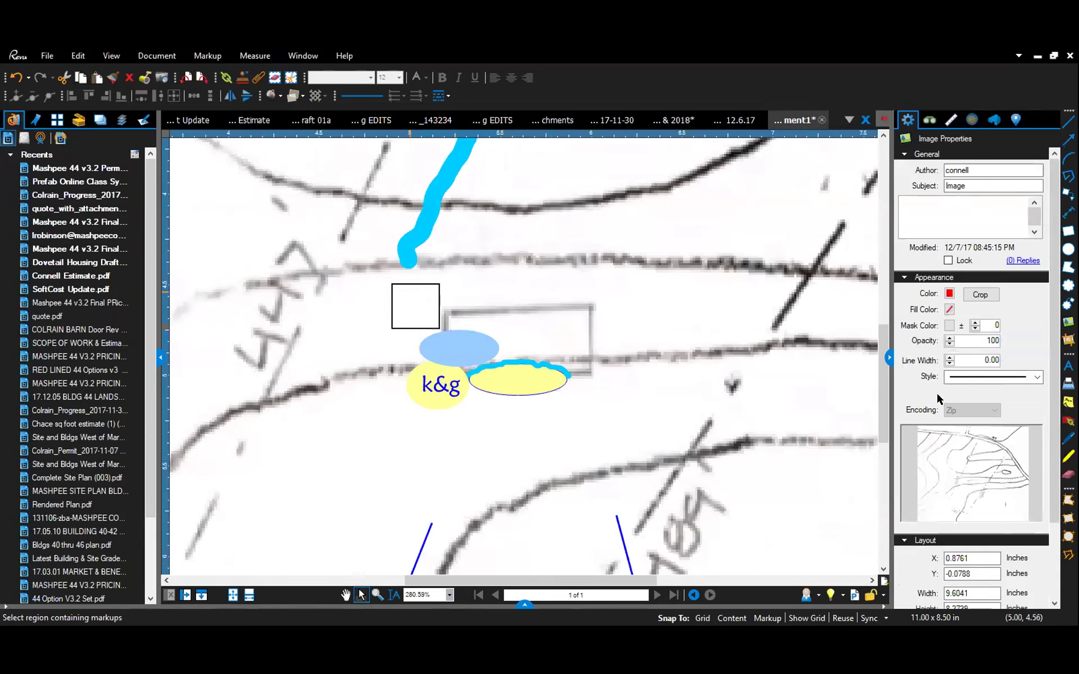
Move the light-blue ellipse to the right end of the sketched rectangle and stand it upright, about 0.20 by 0.44 inches.
{"action": "left_click_drag", "start_coordinate": [452, 349], "coordinate": [585, 356]}
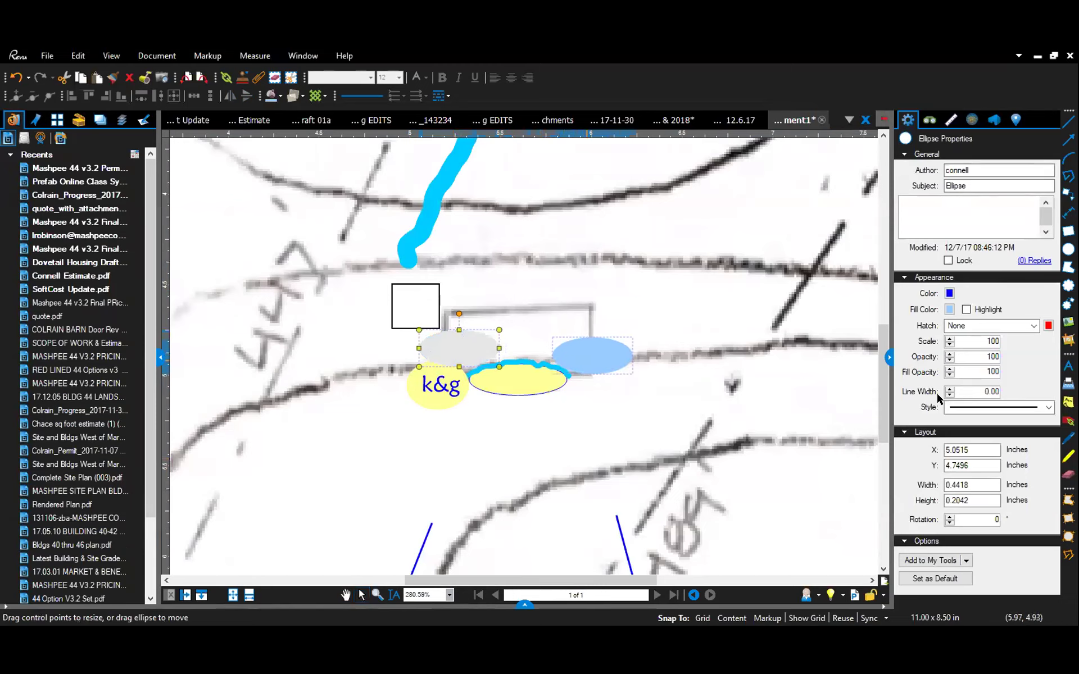
{"action": "key", "text": "ctrl+z"}
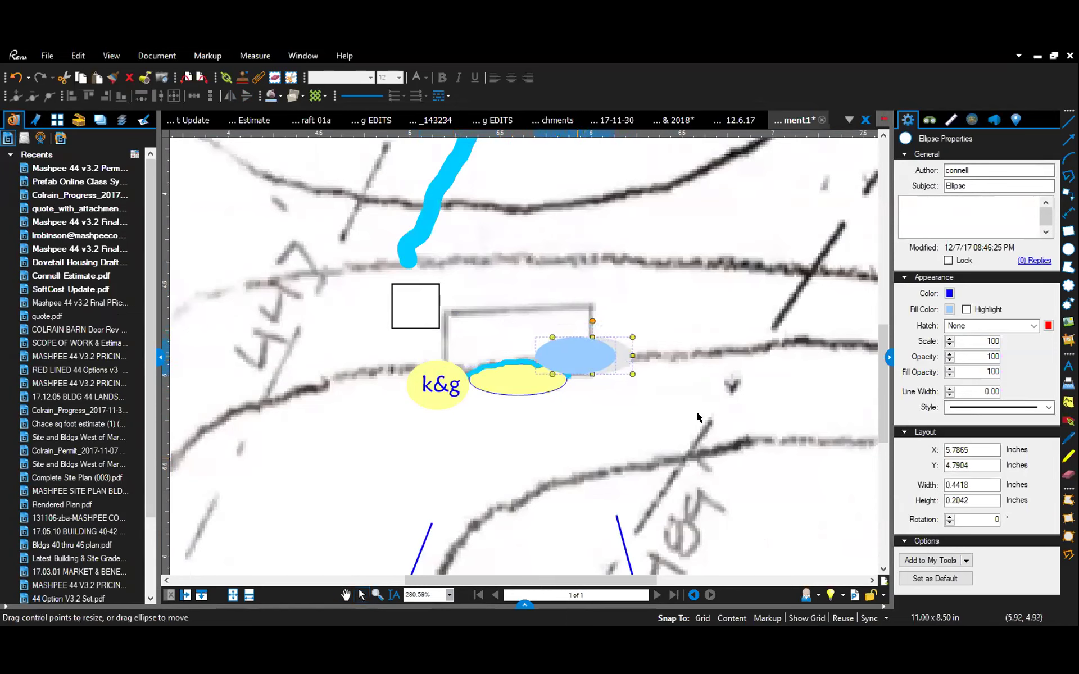
{"action": "key", "text": "Left"}
{"action": "key", "text": "Left"}
{"action": "key", "text": "Left"}
{"action": "key", "text": "Left"}
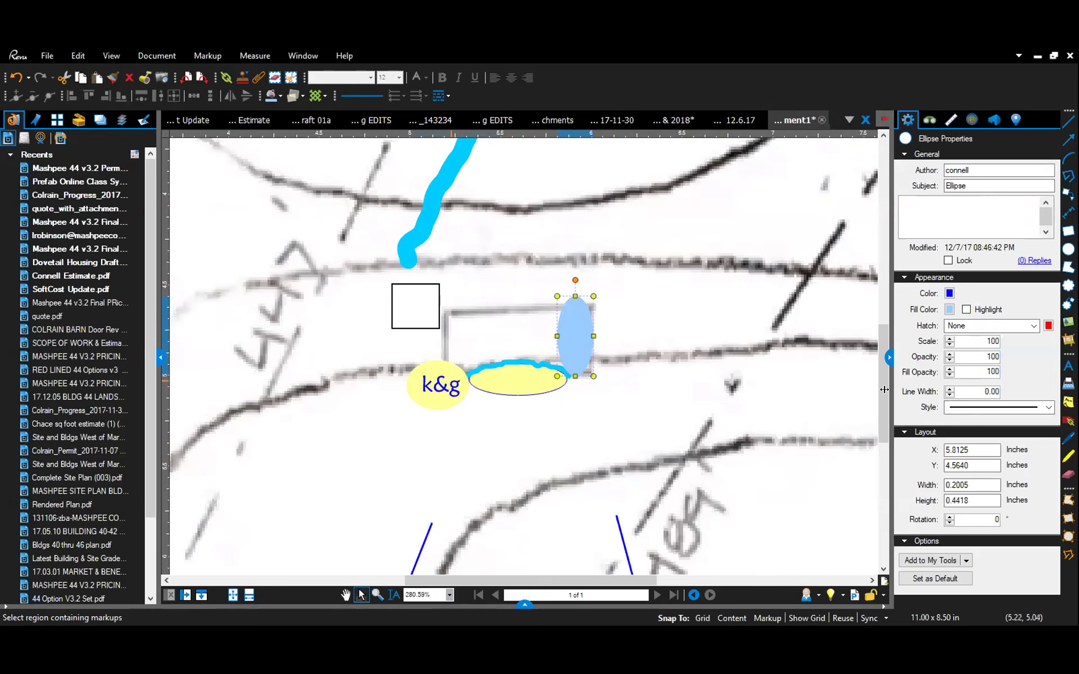
Move the k&g label and its yellow ellipse to the lower-right corner of the sketched rectangle.
{"action": "key", "text": "Tab"}
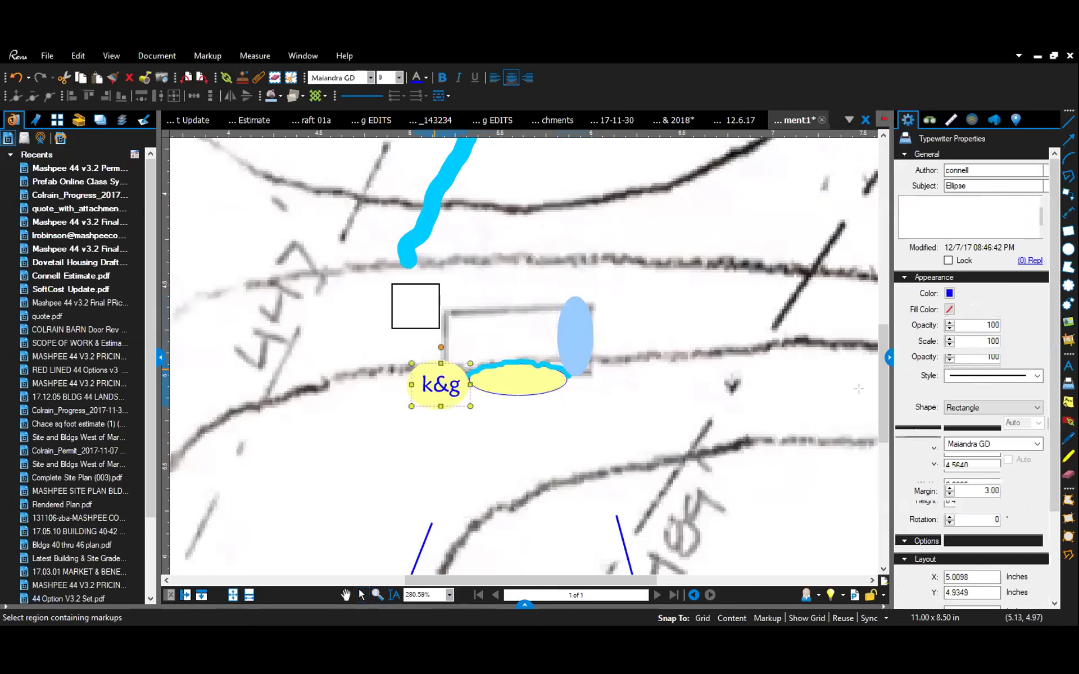
{"action": "key", "text": "ctrl+d"}
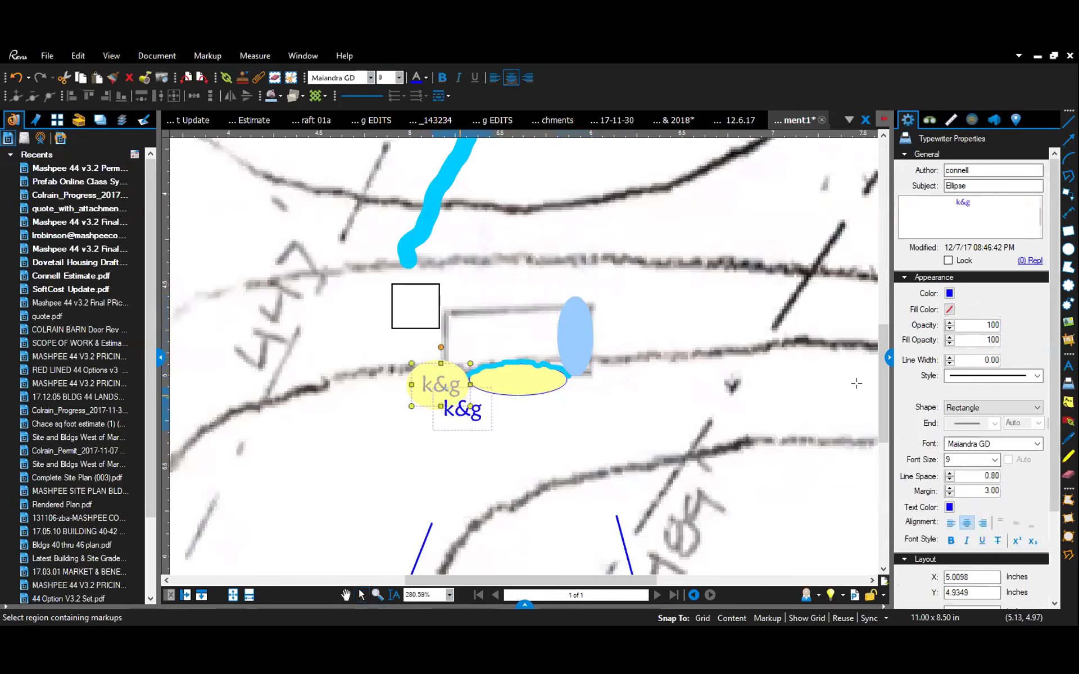
{"action": "key", "text": "shift+Right"}
{"action": "key", "text": "shift+Down"}
{"action": "key", "text": "shift+Up"}
{"action": "key", "text": "shift+Right"}
{"action": "key", "text": "shift+Up"}
{"action": "key", "text": "shift+Right"}
{"action": "key", "text": "shift+Up"}
{"action": "key", "text": "shift+Right"}
{"action": "key", "text": "shift+Right"}
{"action": "key", "text": "shift+Right"}
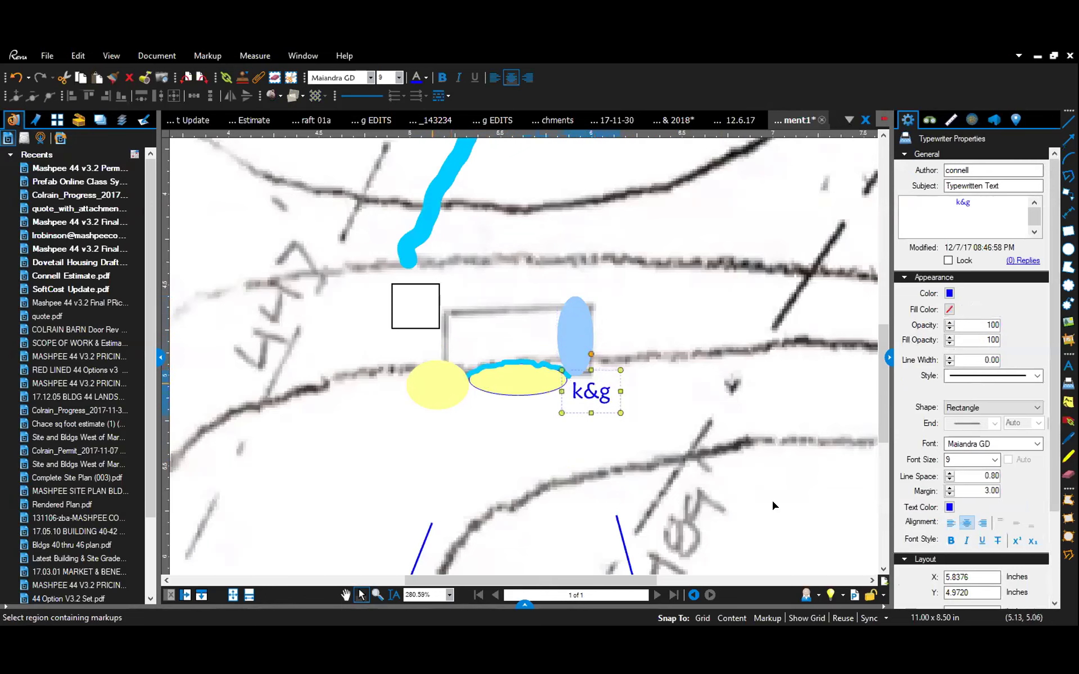
{"action": "key", "text": "ctrl+z"}
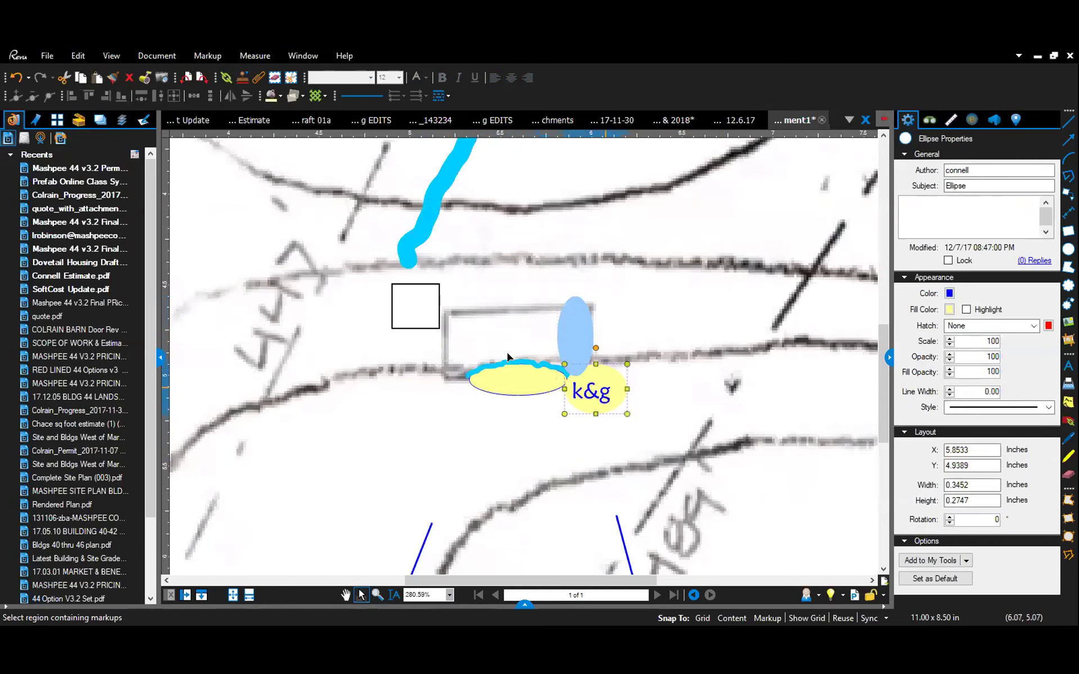
Move the small black square onto the sketched rectangle's upper edge beside the light-blue ellipse, making it about 0.27 inches high.
{"action": "key", "text": "ctrl+z"}
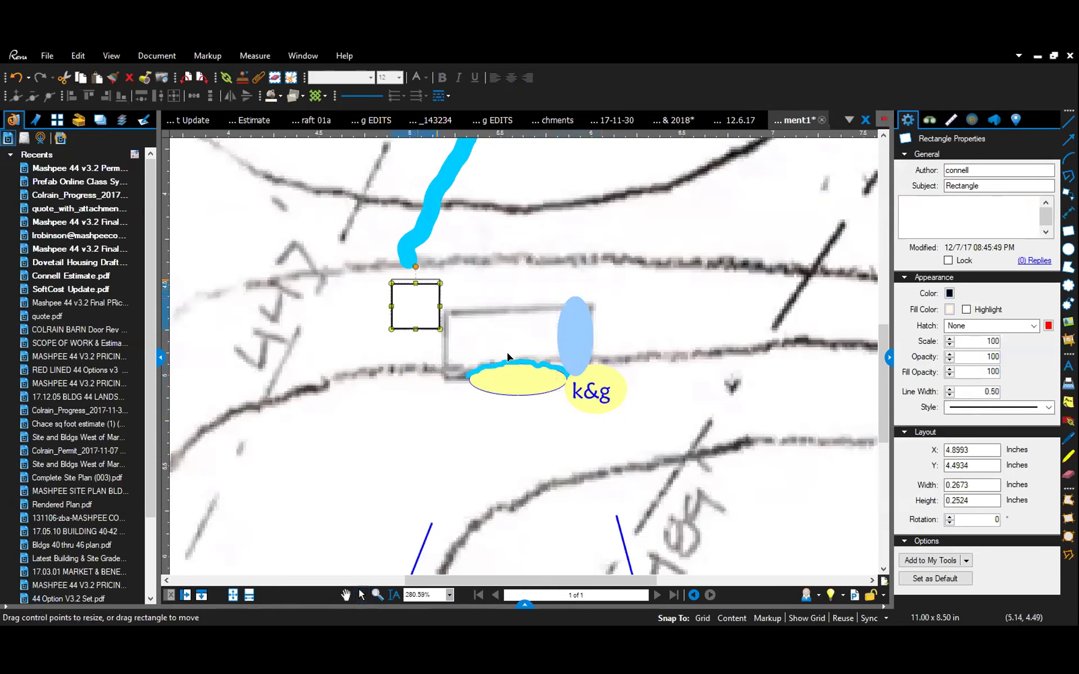
{"action": "key", "text": "ctrl+z"}
{"action": "mouse_move", "coordinate": [553, 314]}
{"action": "left_mouse_down"}
{"action": "mouse_move", "coordinate": [511, 303]}
{"action": "mouse_move", "coordinate": [539, 296]}
{"action": "left_mouse_up"}
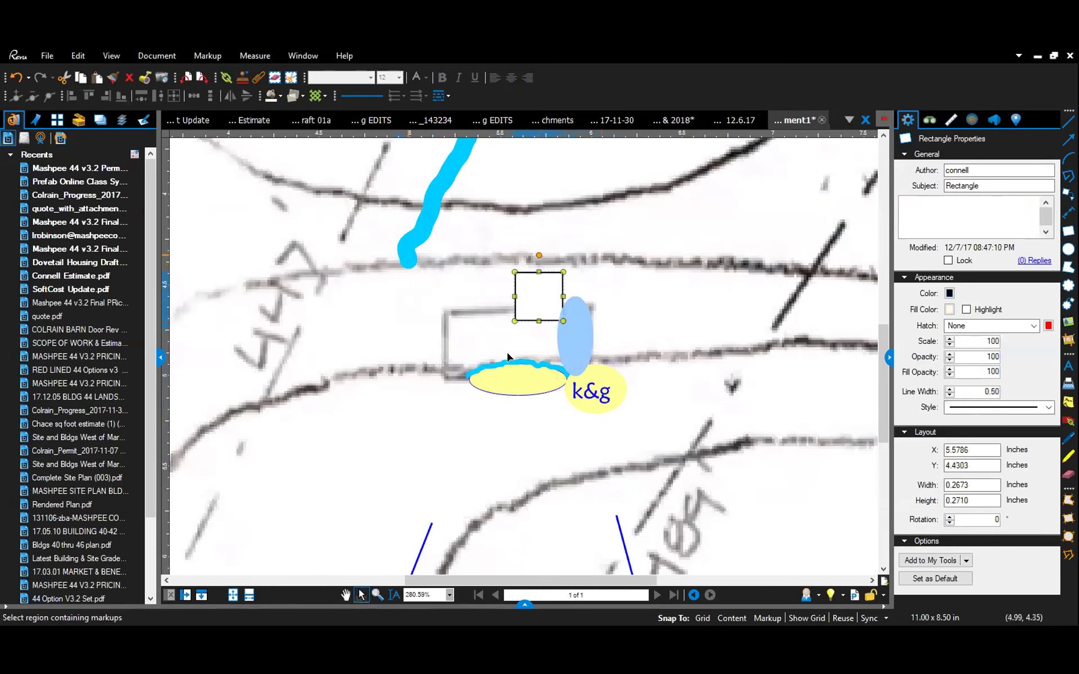
Draw a cyan pen branch from the existing cyan line down to the left side of the black square.
{"action": "key", "text": "Tab"}
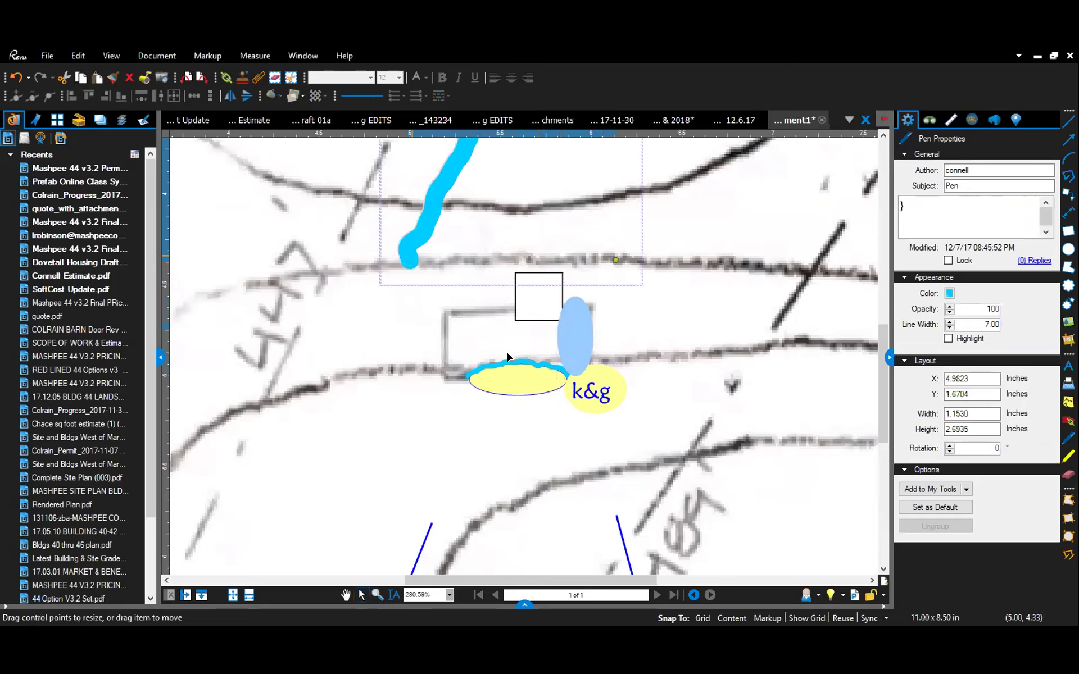
{"action": "mouse_move", "coordinate": [409, 255]}
{"action": "left_mouse_down"}
{"action": "mouse_move", "coordinate": [440, 282]}
{"action": "mouse_move", "coordinate": [428, 259]}
{"action": "mouse_move", "coordinate": [410, 256]}
{"action": "left_mouse_up"}
{"action": "key", "text": "alt+p"}
{"action": "mouse_move", "coordinate": [441, 160]}
{"action": "left_mouse_down"}
{"action": "mouse_move", "coordinate": [441, 202]}
{"action": "mouse_move", "coordinate": [514, 287]}
{"action": "left_mouse_up"}
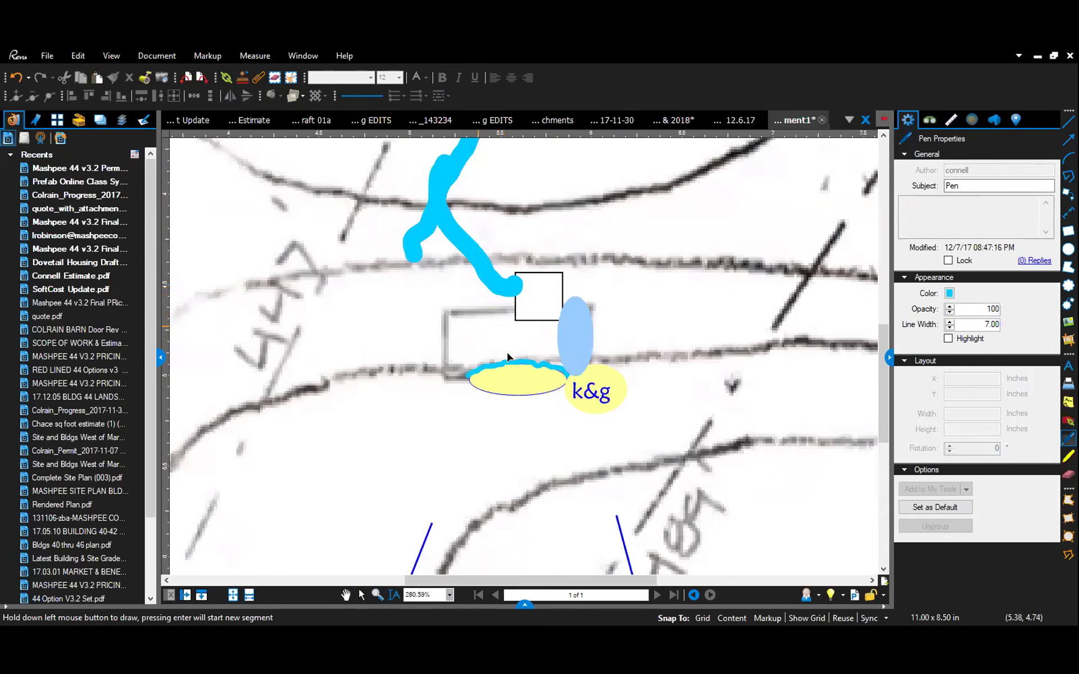
{"action": "scroll", "coordinate": [507, 357], "scroll_direction": "down", "scroll_amount": 1}
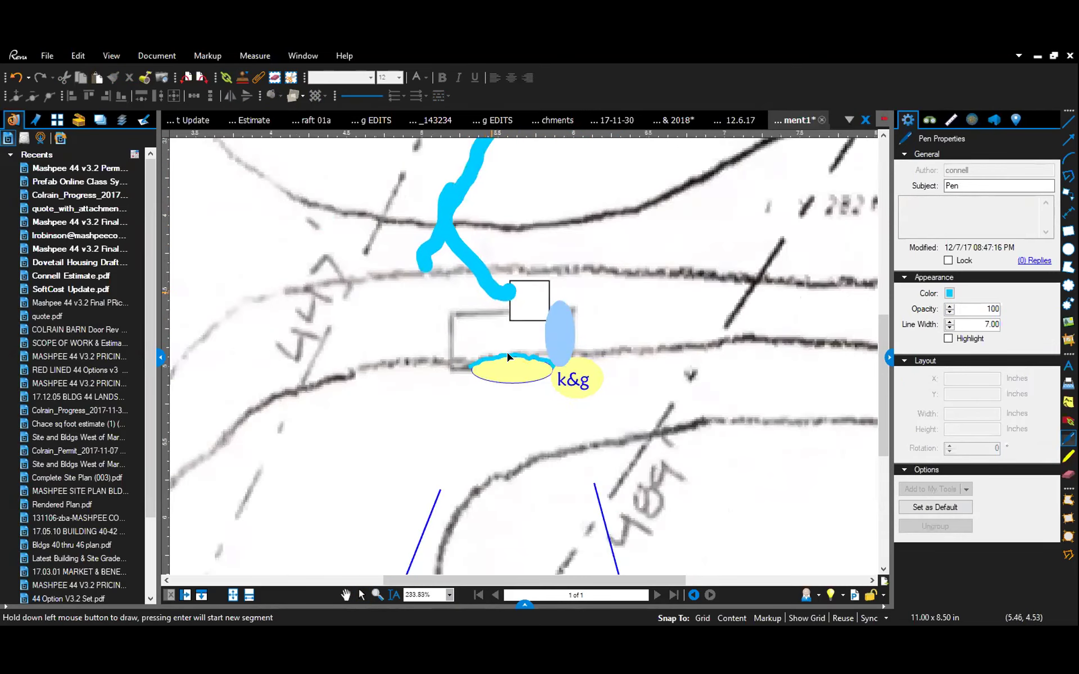
{"action": "scroll", "coordinate": [508, 357], "scroll_direction": "down", "scroll_amount": 1}
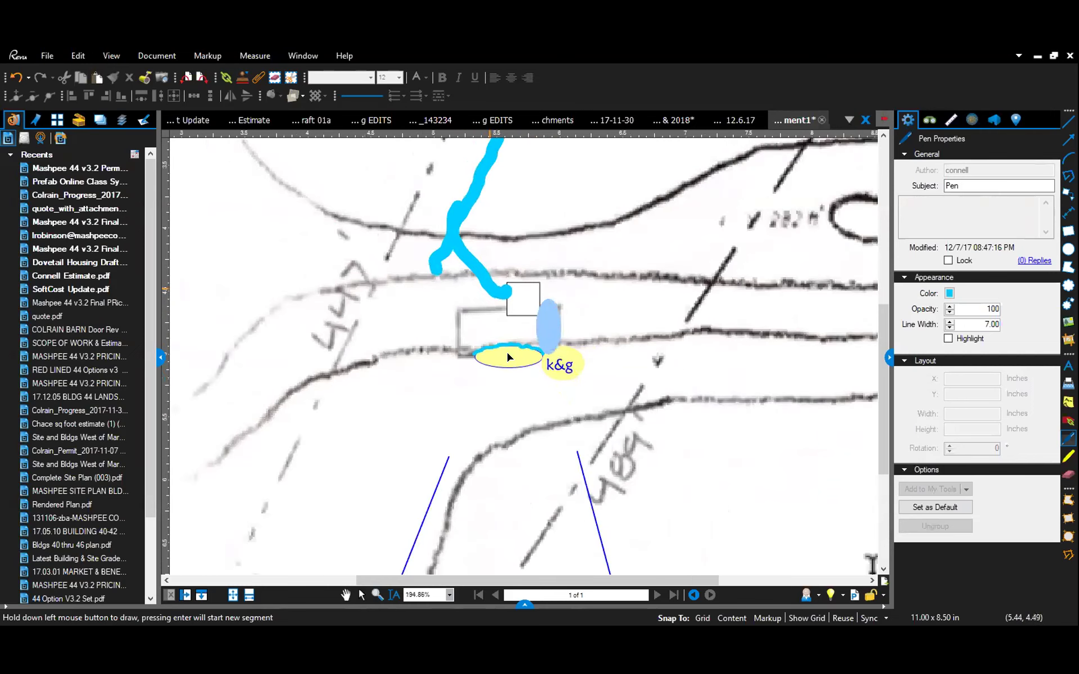
{"action": "scroll", "coordinate": [600, 387], "scroll_direction": "down", "scroll_amount": 1}
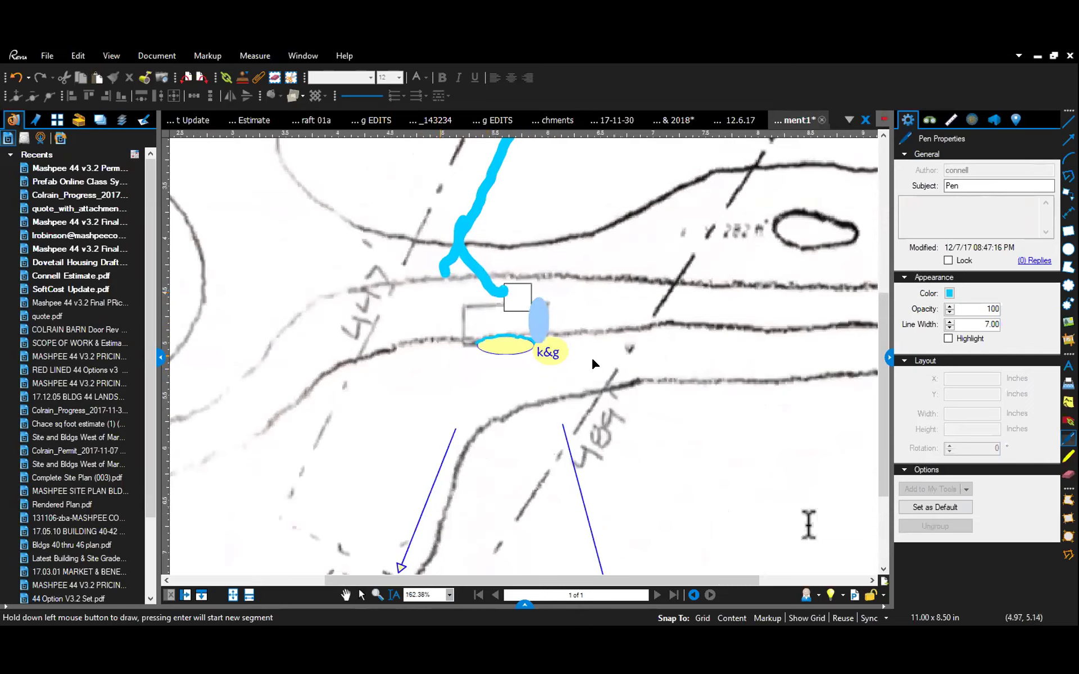
Draw a green-filled, highlighted ellipse with a cloud outline just left of the sketched rectangle, about 0.89 by 0.94 inches.
{"action": "key", "text": "c"}
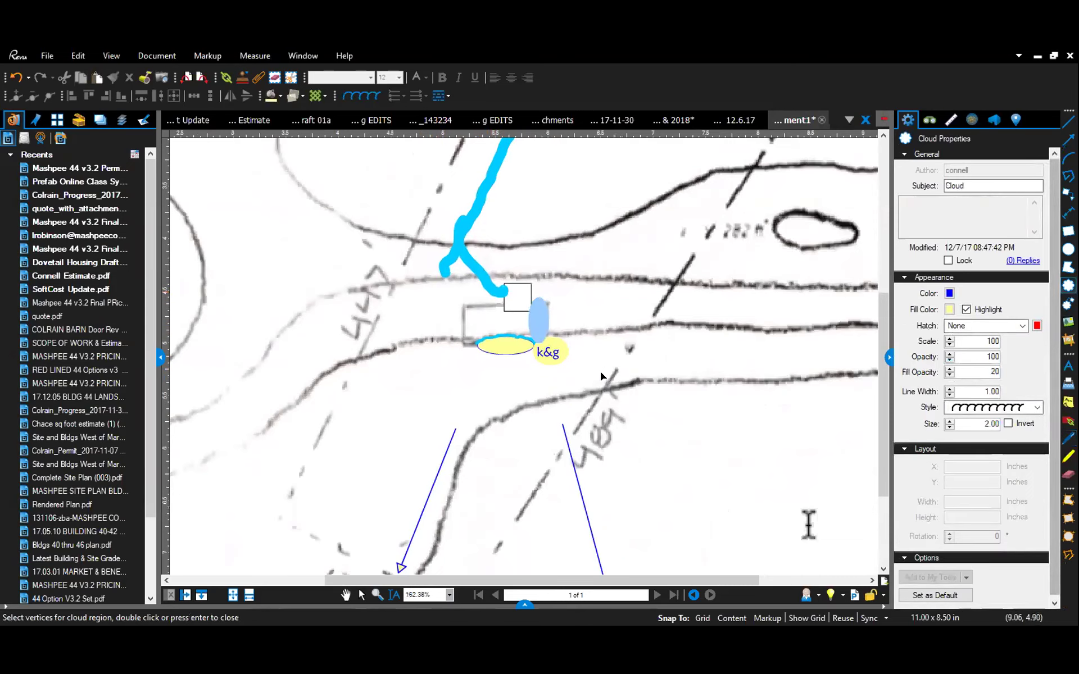
{"action": "key", "text": "e"}
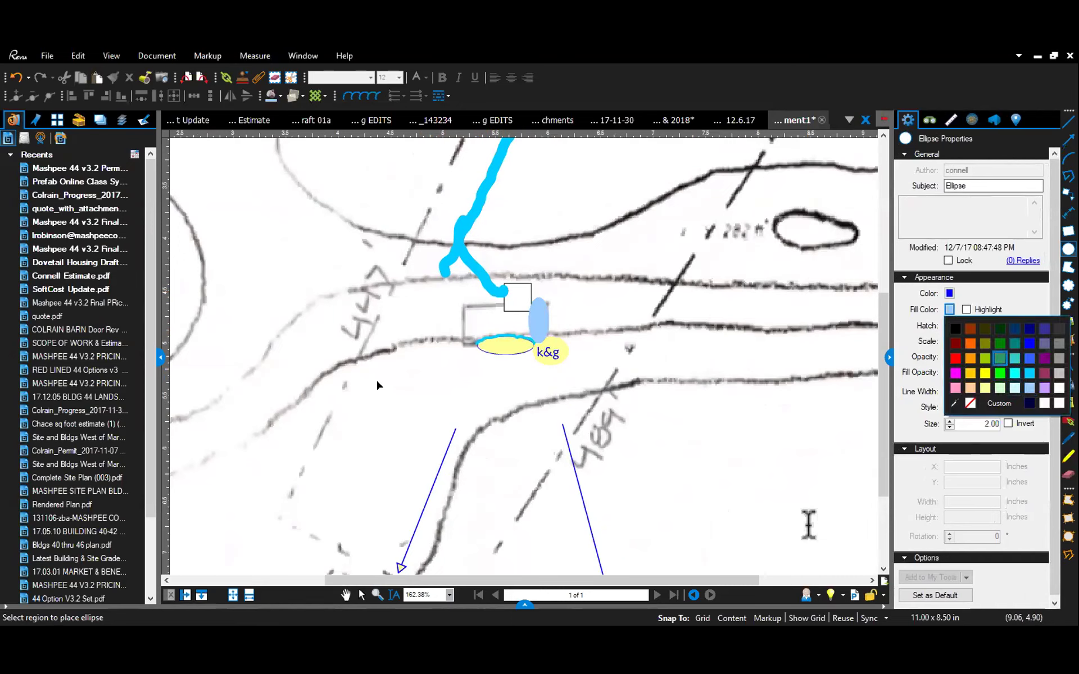
{"action": "mouse_move", "coordinate": [366, 308]}
{"action": "left_mouse_down"}
{"action": "mouse_move", "coordinate": [438, 362]}
{"action": "mouse_move", "coordinate": [462, 413]}
{"action": "left_mouse_up"}
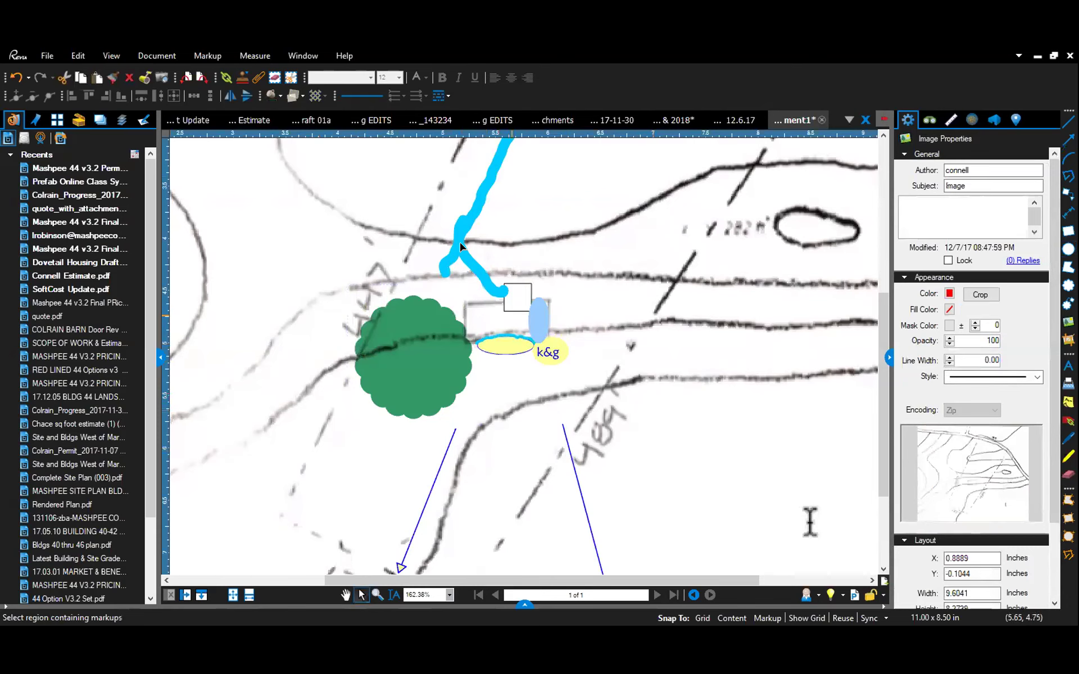
Shift the long cyan pen line slightly up and to the right so its lower end meets the branch leading to the black square.
{"action": "scroll", "coordinate": [519, 300], "scroll_direction": "down", "scroll_amount": 1}
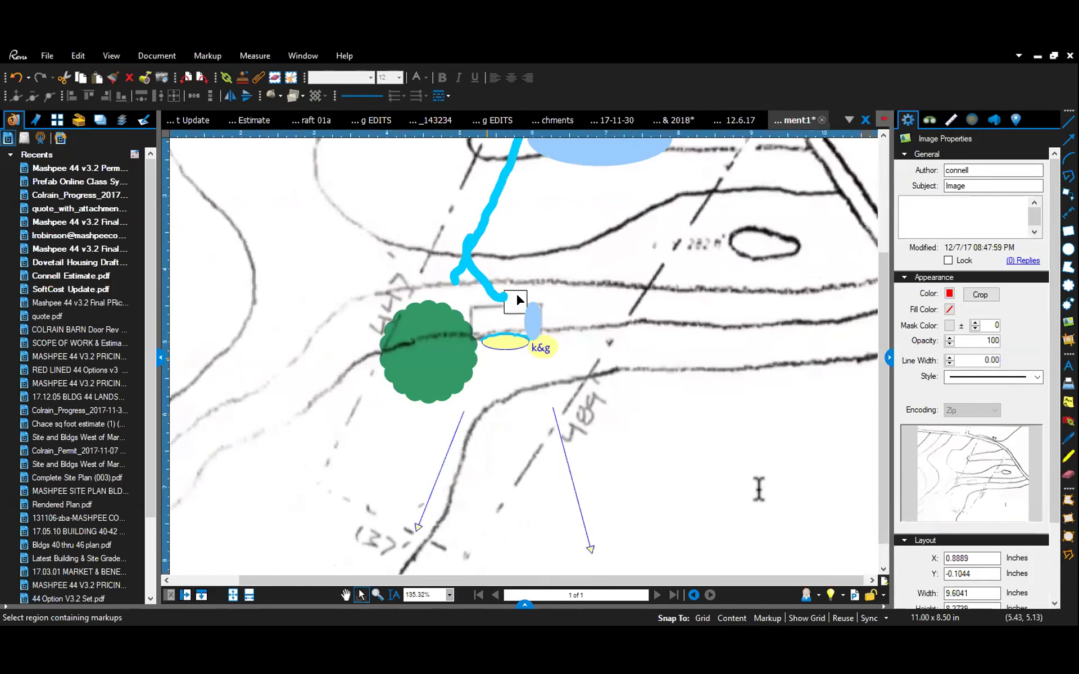
{"action": "scroll", "coordinate": [519, 300], "scroll_direction": "down", "scroll_amount": 2}
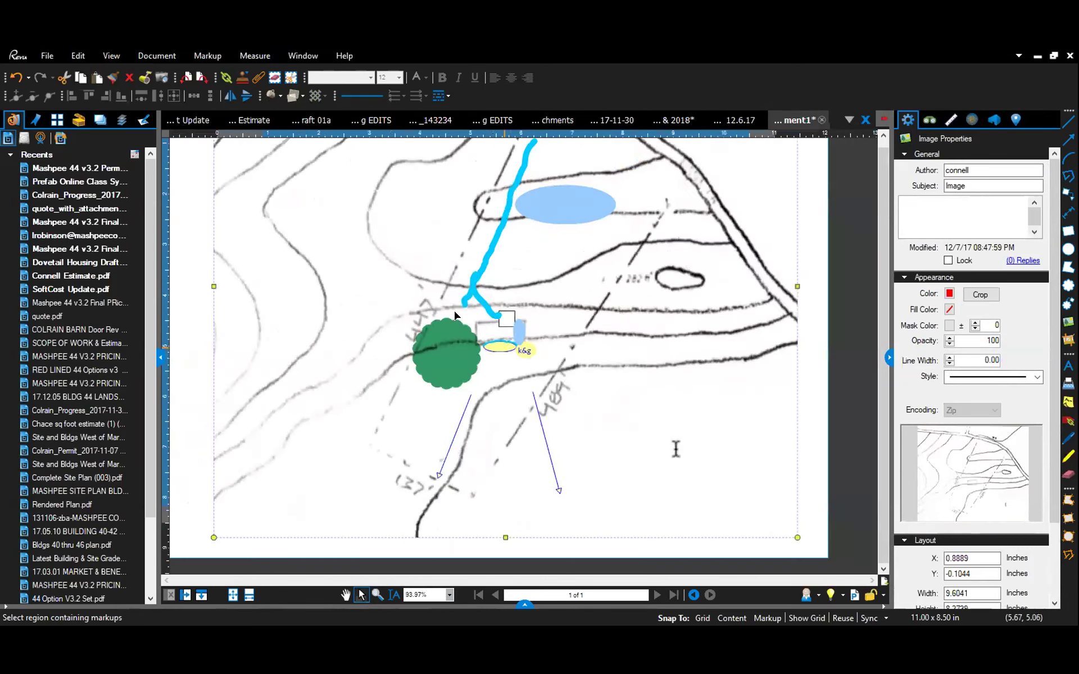
{"action": "scroll", "coordinate": [512, 312], "scroll_direction": "down", "scroll_amount": 1}
{"action": "left_click", "coordinate": [486, 312]}
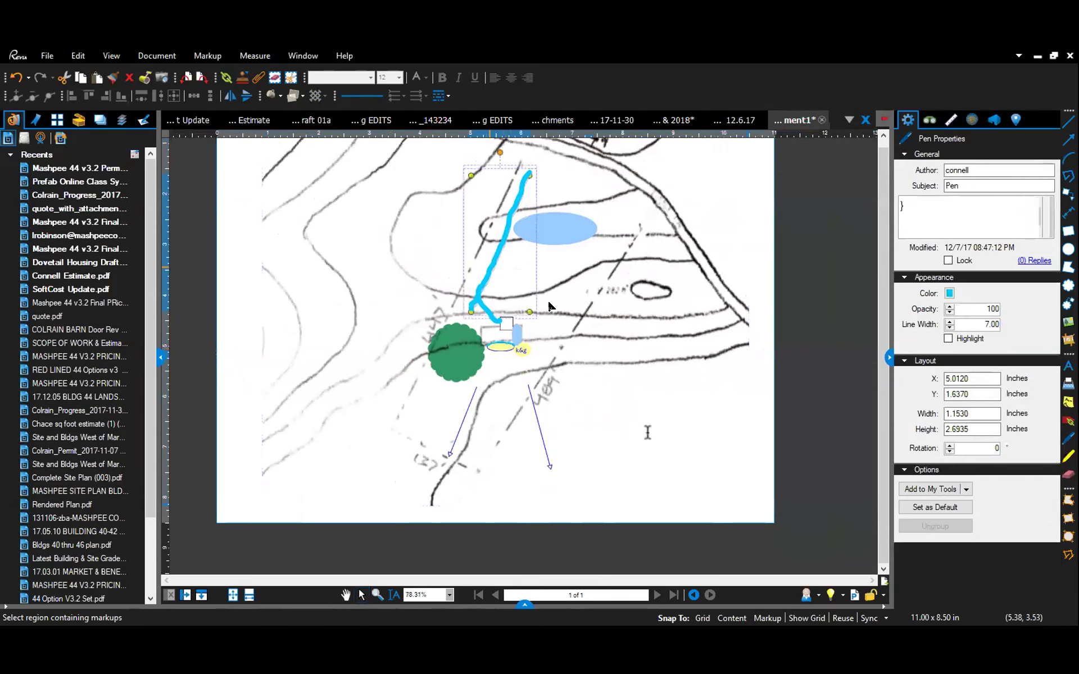
{"action": "mouse_move", "coordinate": [491, 263]}
{"action": "left_mouse_down"}
{"action": "mouse_move", "coordinate": [497, 250]}
{"action": "mouse_move", "coordinate": [490, 263]}
{"action": "left_mouse_up"}
{"action": "left_click", "coordinate": [489, 267]}
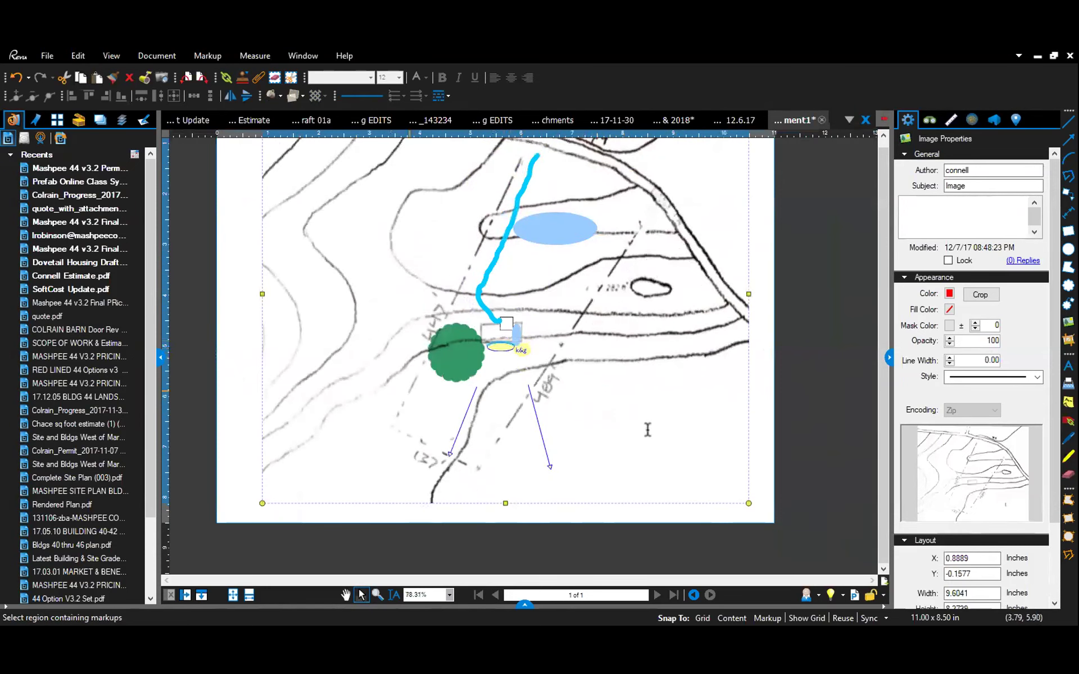
Draw a wide blue arc sweeping below the two view arrows, about 8.9 inches in diameter.
{"action": "scroll", "coordinate": [561, 262], "scroll_direction": "up", "scroll_amount": 1}
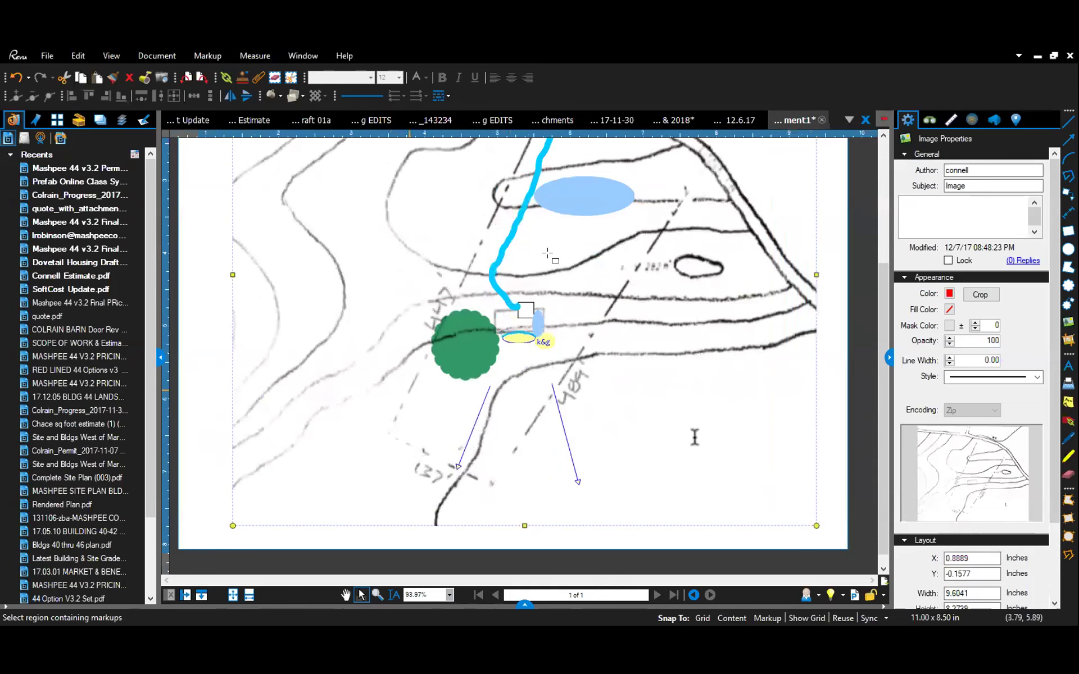
{"action": "scroll", "coordinate": [606, 280], "scroll_direction": "up", "scroll_amount": 1}
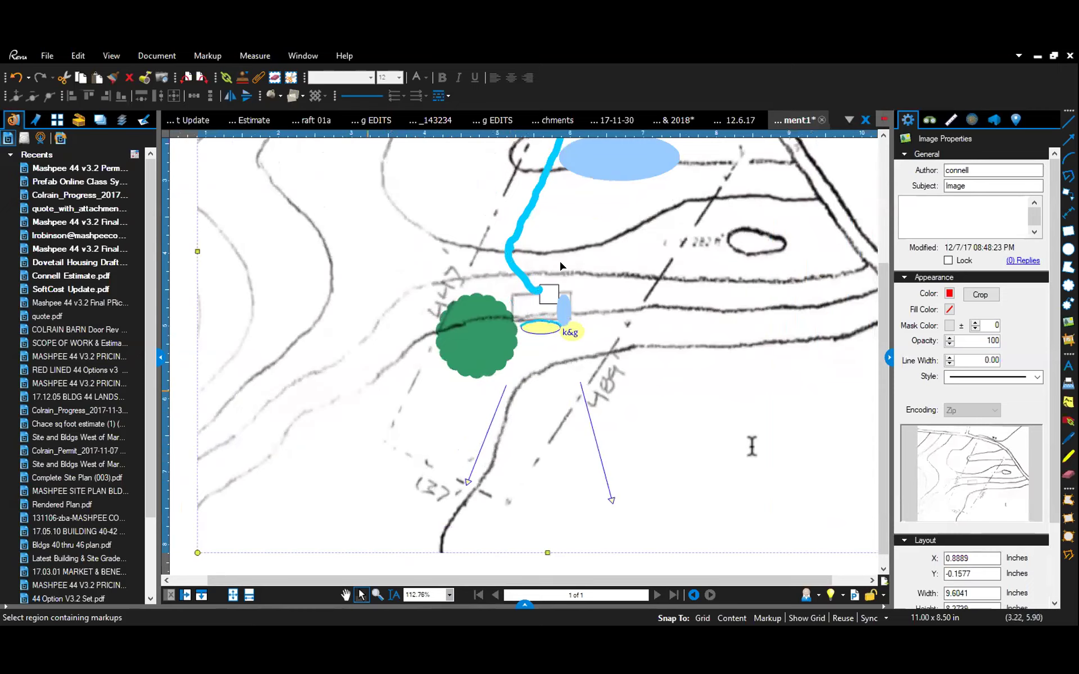
{"action": "left_click", "coordinate": [542, 305]}
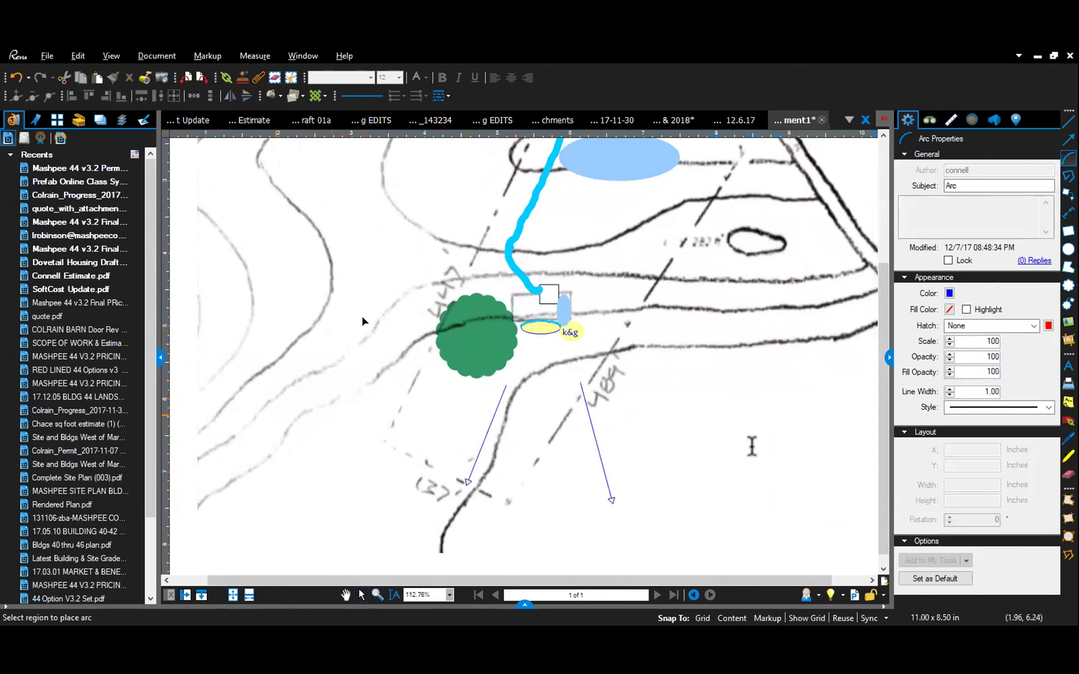
{"action": "left_click_drag", "start_coordinate": [362, 321], "coordinate": [439, 317]}
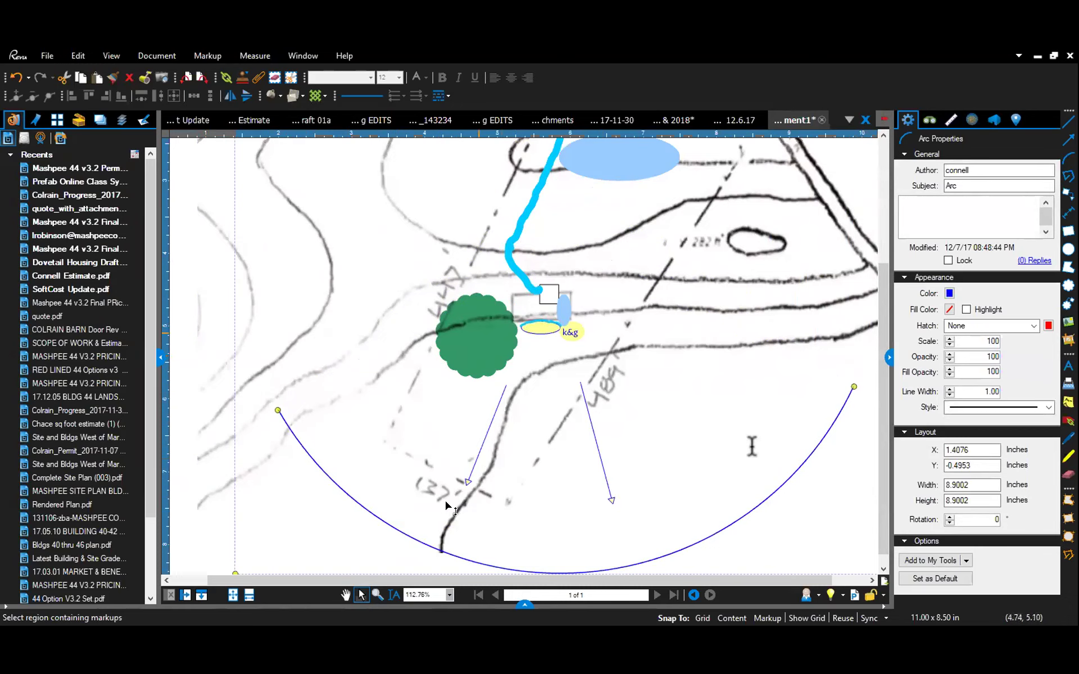
Move the green scalloped ellipse below and left of the sketched rectangle, to about X 3.97, Y 5.50 inches, and extend the left view arrow up to the yellow ellipse.
{"action": "left_click", "coordinate": [478, 337]}
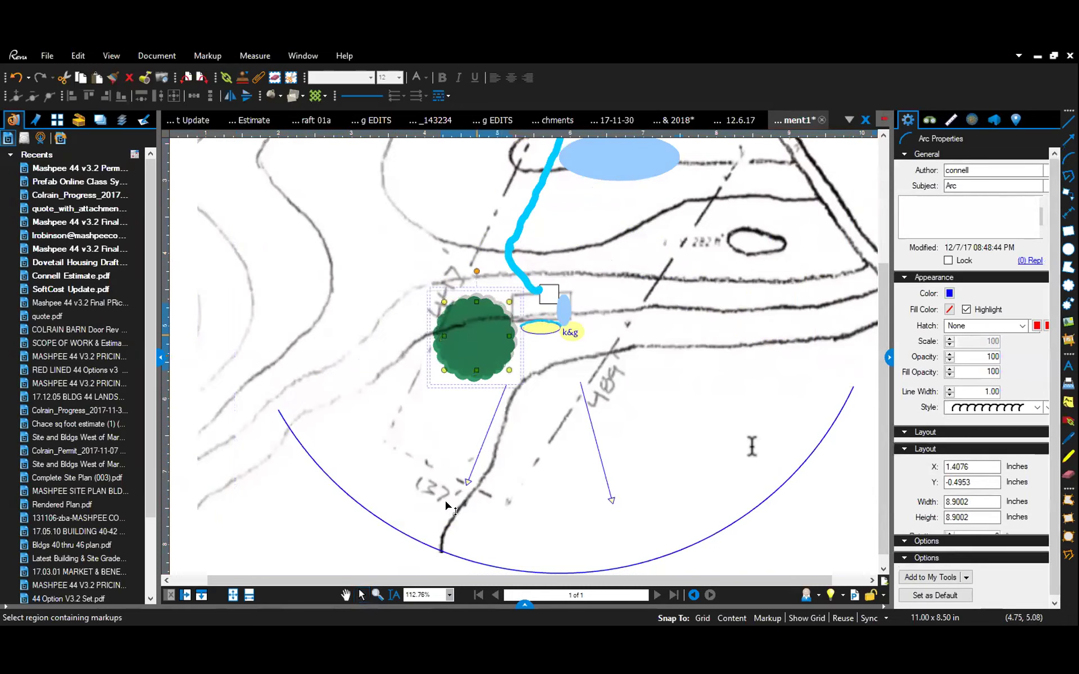
{"action": "left_click_drag", "start_coordinate": [476, 336], "coordinate": [462, 340]}
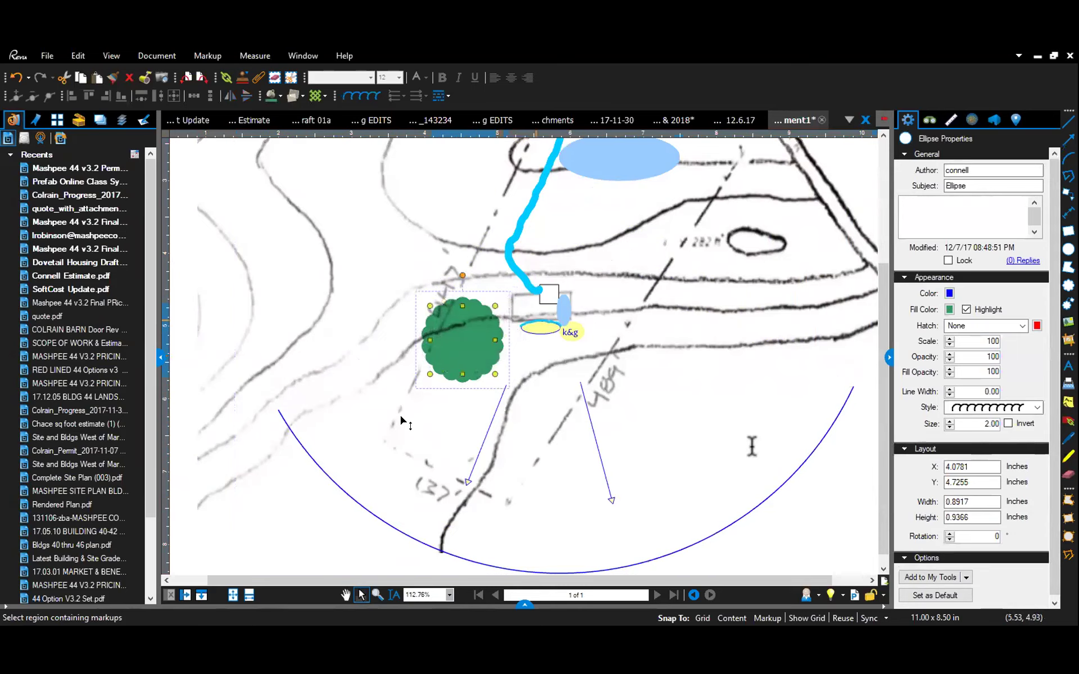
{"action": "scroll", "coordinate": [401, 418], "scroll_direction": "up", "scroll_amount": 1}
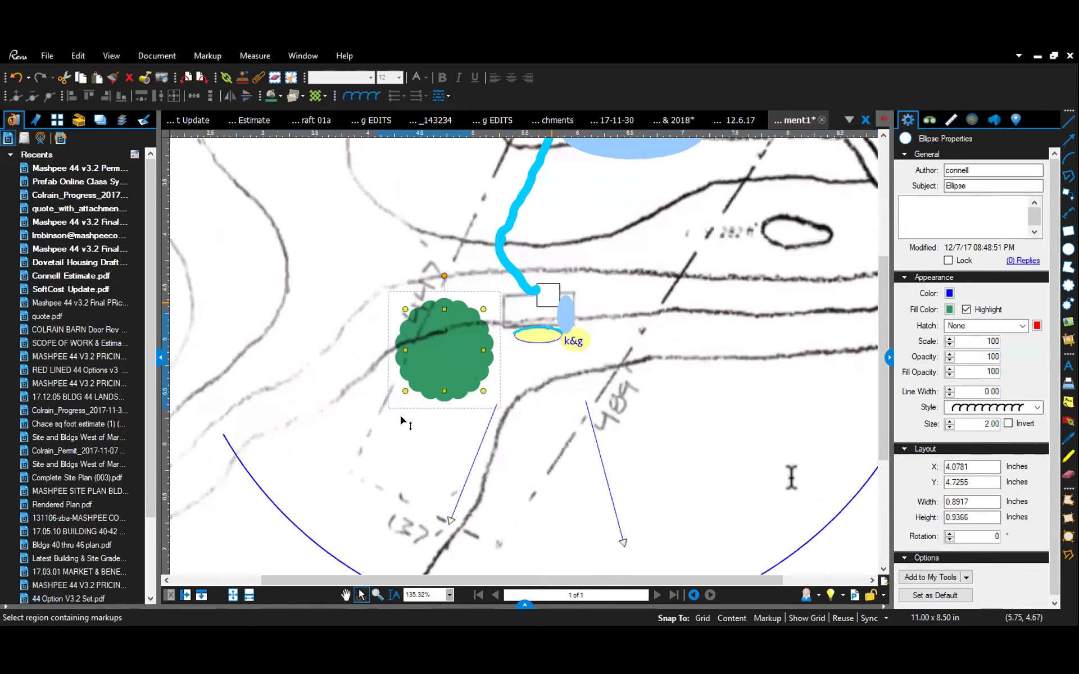
{"action": "scroll", "coordinate": [401, 418], "scroll_direction": "up", "scroll_amount": 1}
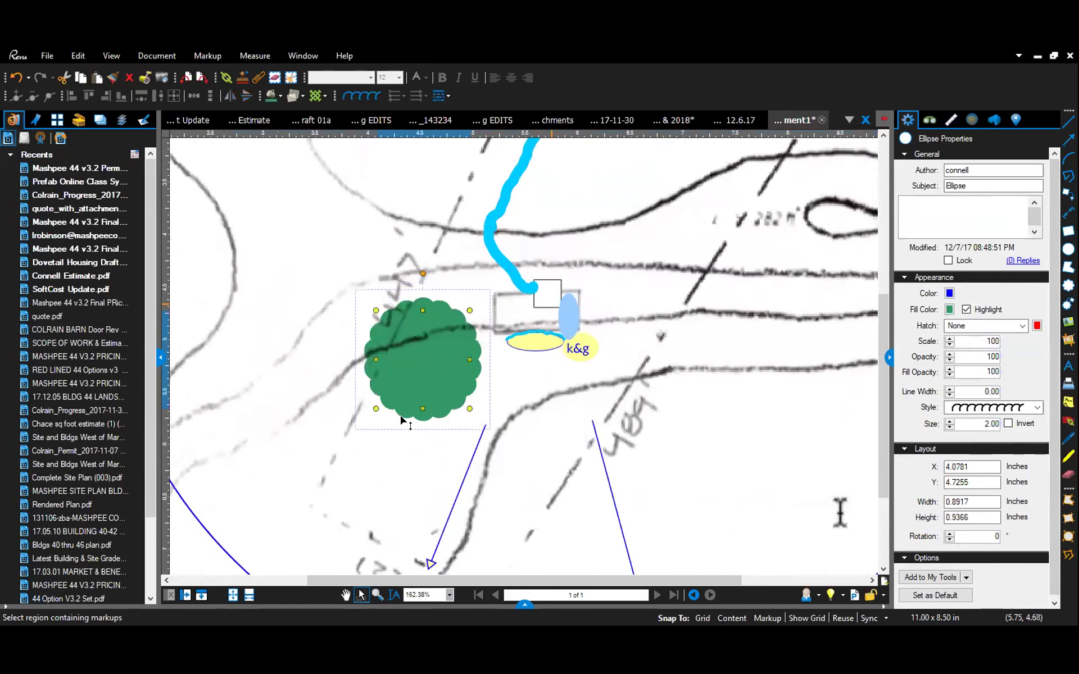
{"action": "scroll", "coordinate": [400, 419], "scroll_direction": "up", "scroll_amount": 1}
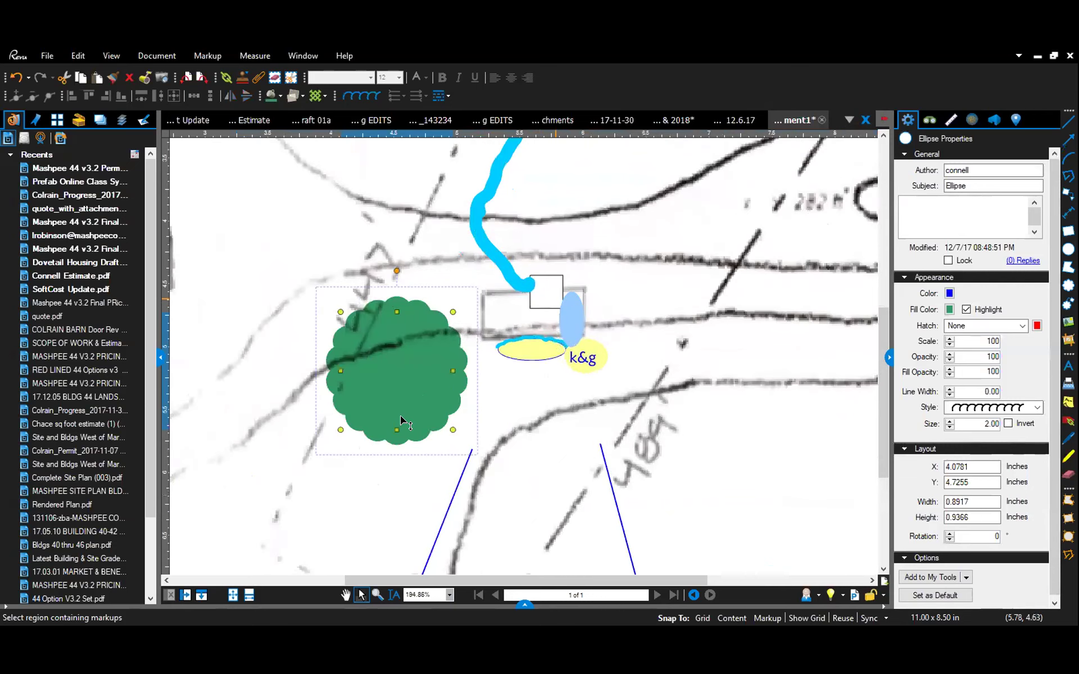
{"action": "scroll", "coordinate": [400, 419], "scroll_direction": "up", "scroll_amount": 1}
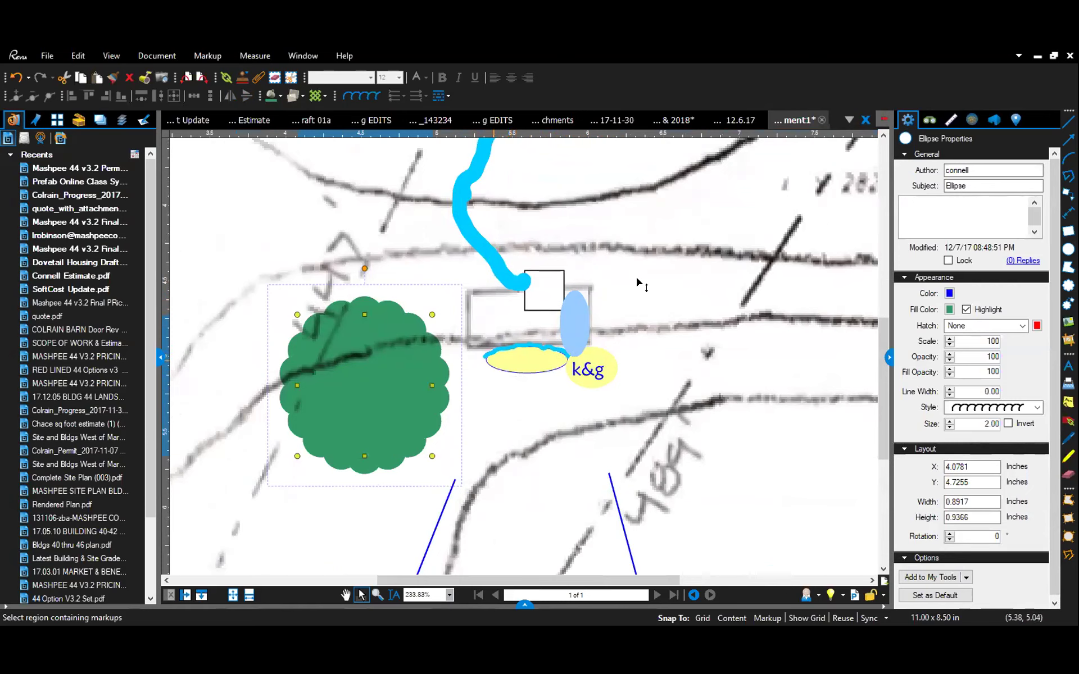
{"action": "left_click_drag", "start_coordinate": [372, 382], "coordinate": [391, 454]}
{"action": "mouse_move", "coordinate": [433, 415]}
{"action": "left_mouse_down"}
{"action": "mouse_move", "coordinate": [399, 390]}
{"action": "mouse_move", "coordinate": [445, 406]}
{"action": "mouse_move", "coordinate": [432, 417]}
{"action": "left_mouse_up"}
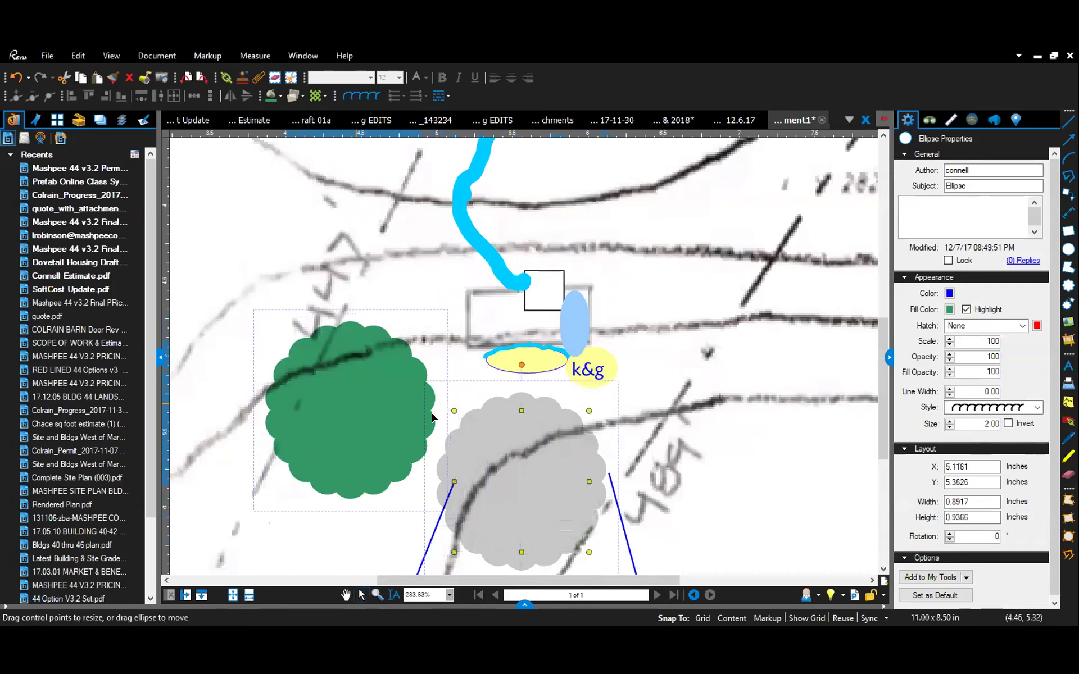
{"action": "left_click_drag", "start_coordinate": [432, 417], "coordinate": [405, 501]}
{"action": "key", "text": "ctrl+z"}
{"action": "mouse_move", "coordinate": [395, 434]}
{"action": "left_mouse_down"}
{"action": "mouse_move", "coordinate": [388, 443]}
{"action": "mouse_move", "coordinate": [396, 435]}
{"action": "left_mouse_up"}
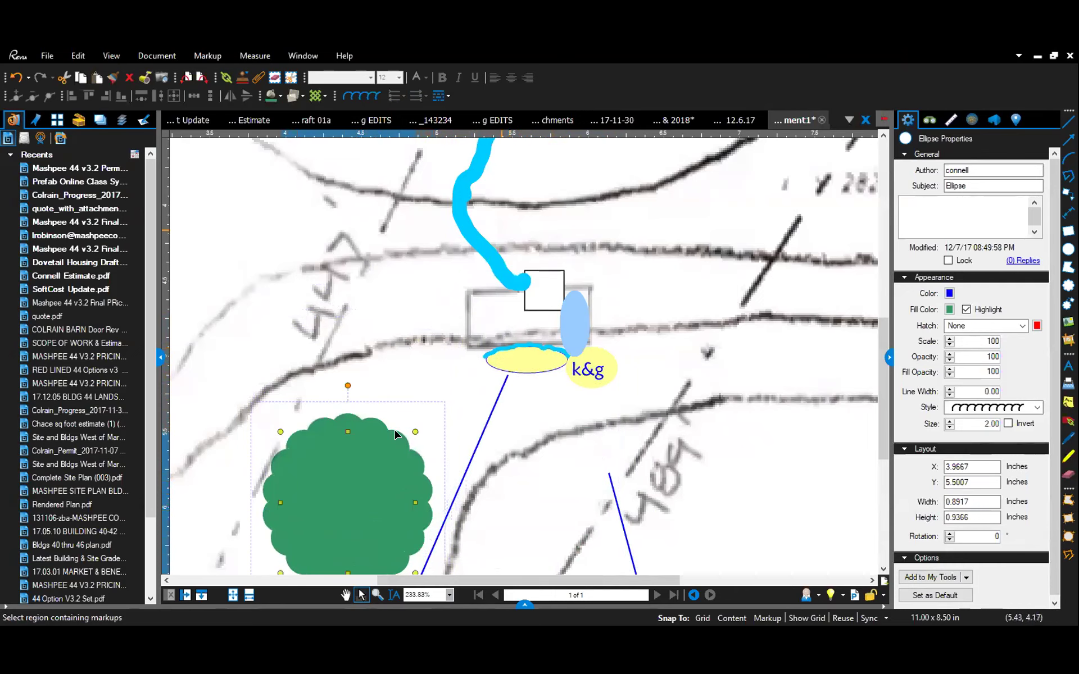
{"action": "scroll", "coordinate": [396, 434], "scroll_direction": "up", "scroll_amount": 2}
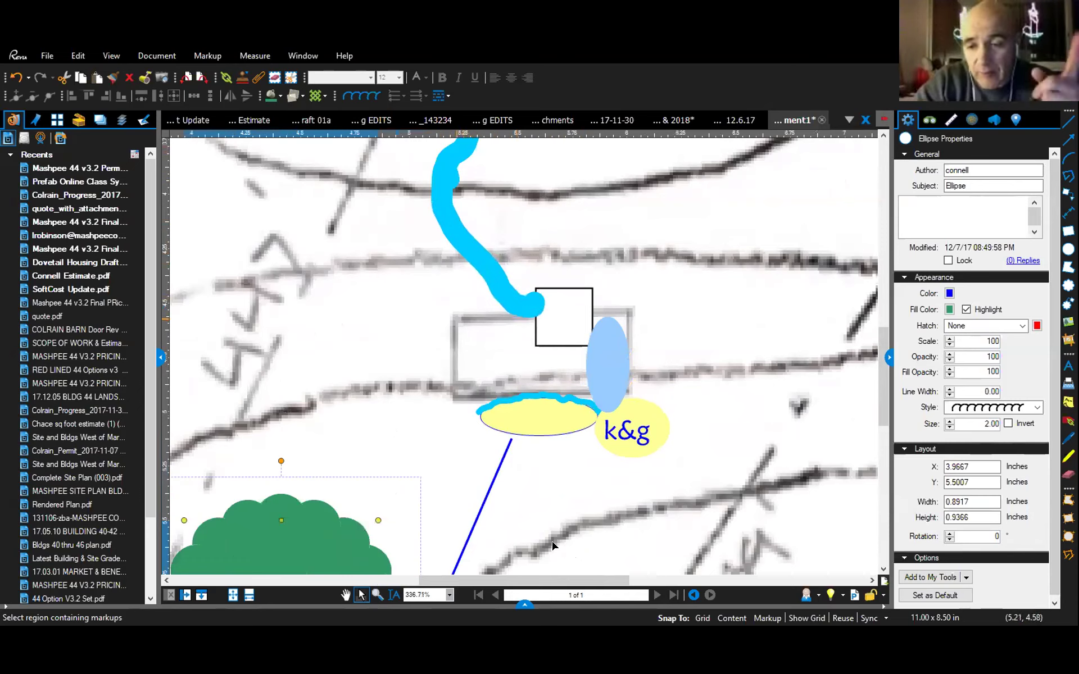
{"action": "scroll", "coordinate": [553, 545], "scroll_direction": "down", "scroll_amount": 1}
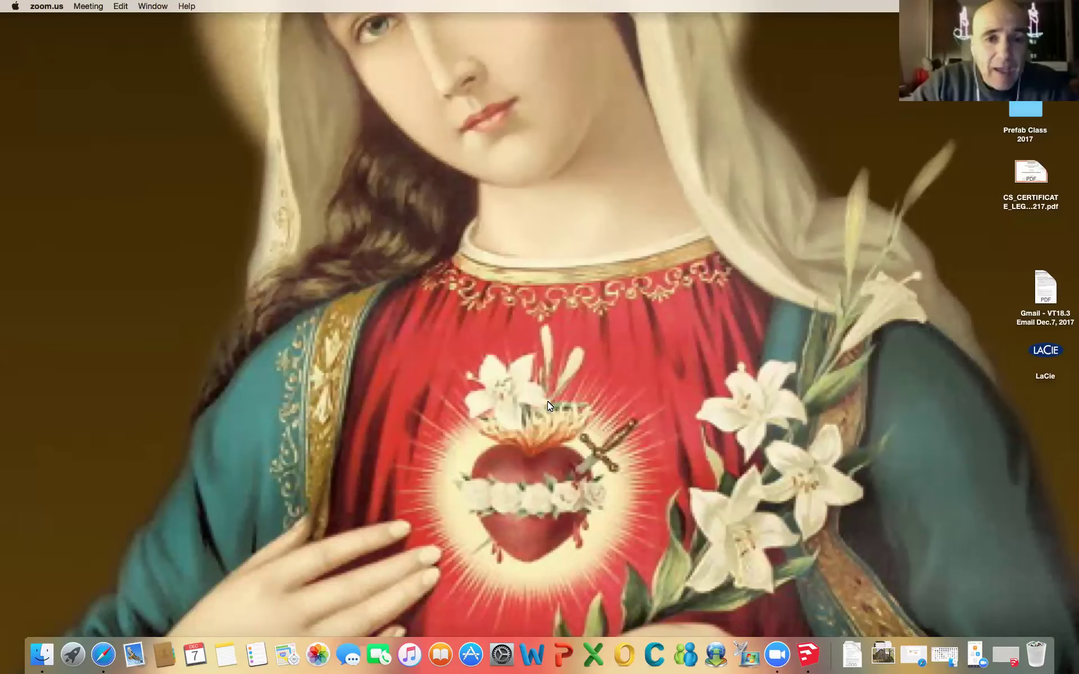
Switch to SketchUp, import 15SWD-NorthWing-ConComFootprint.JPG as a JPEG image, and place it from the origin about 36' 7" wide.
{"action": "left_click", "coordinate": [449, 325]}
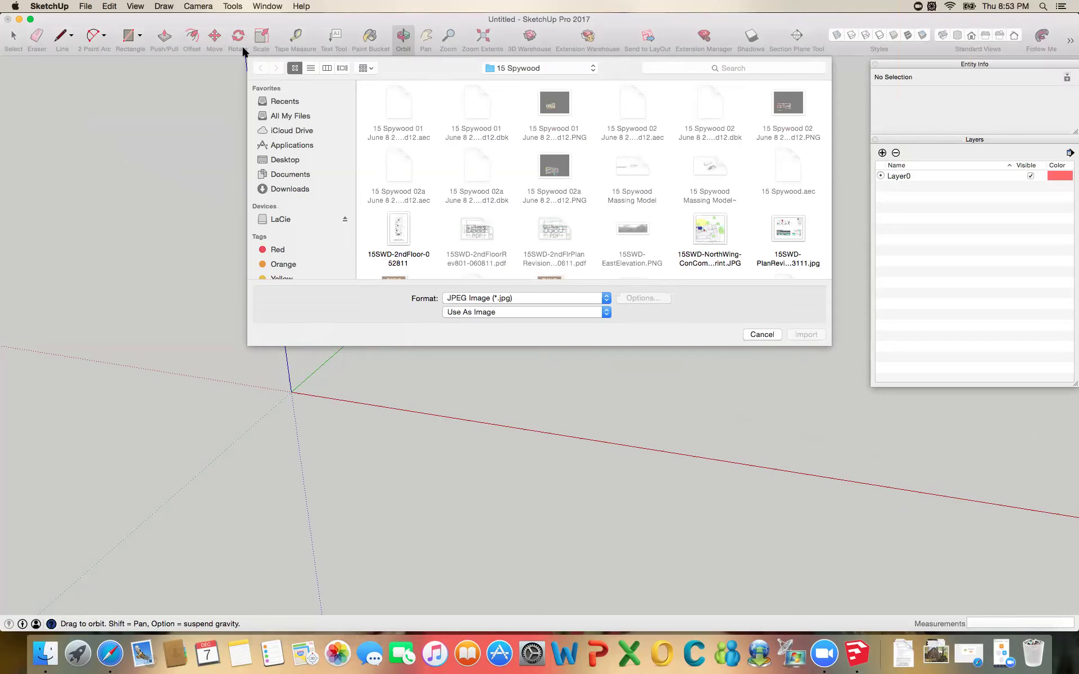
{"action": "left_click", "coordinate": [86, 6]}
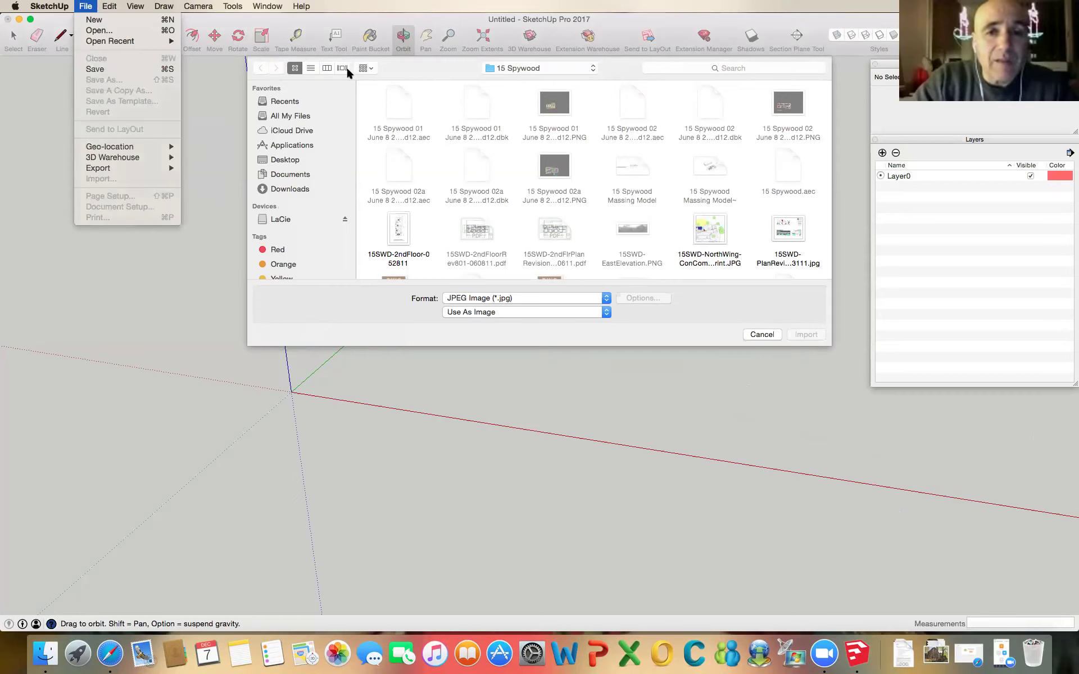
{"action": "left_click", "coordinate": [606, 298]}
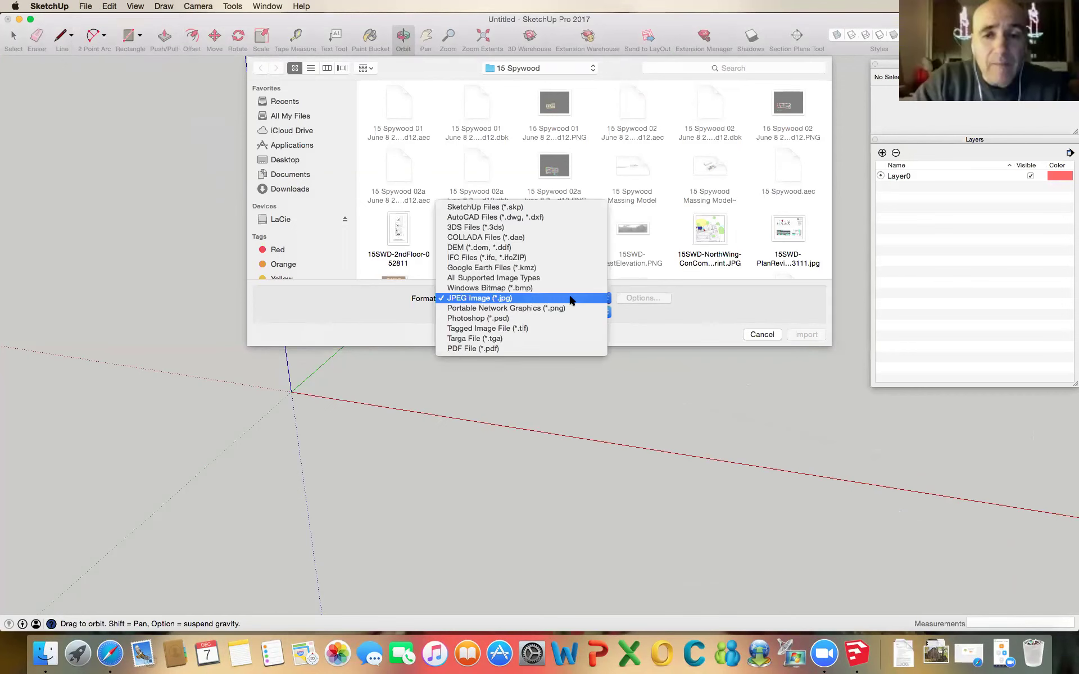
{"action": "left_click", "coordinate": [505, 301]}
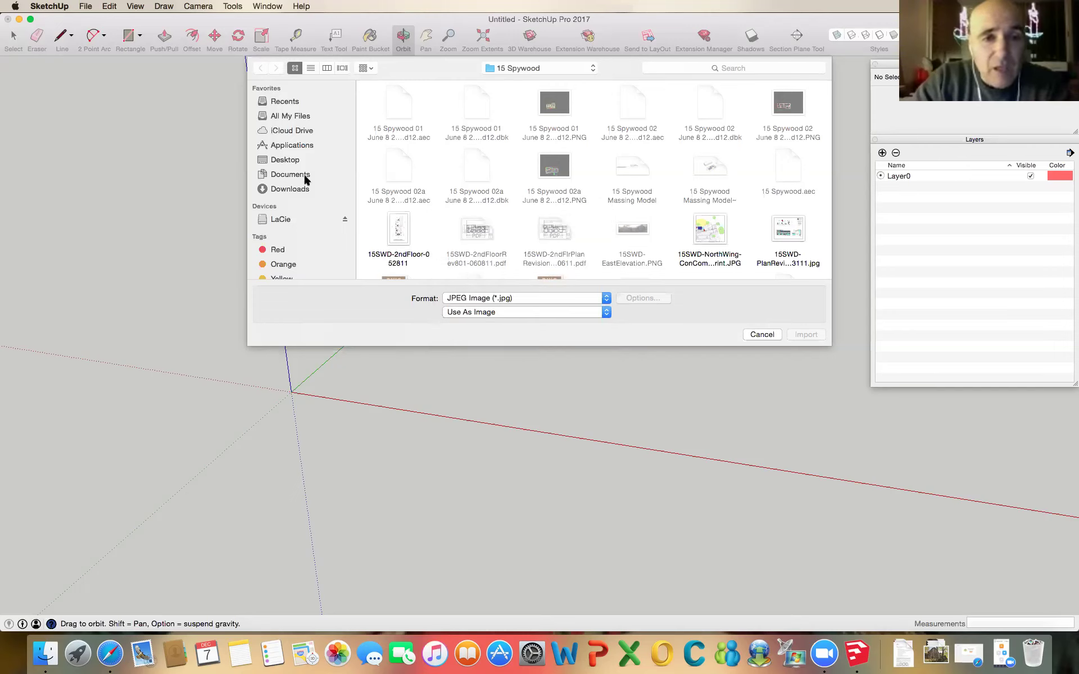
{"action": "left_click", "coordinate": [712, 236]}
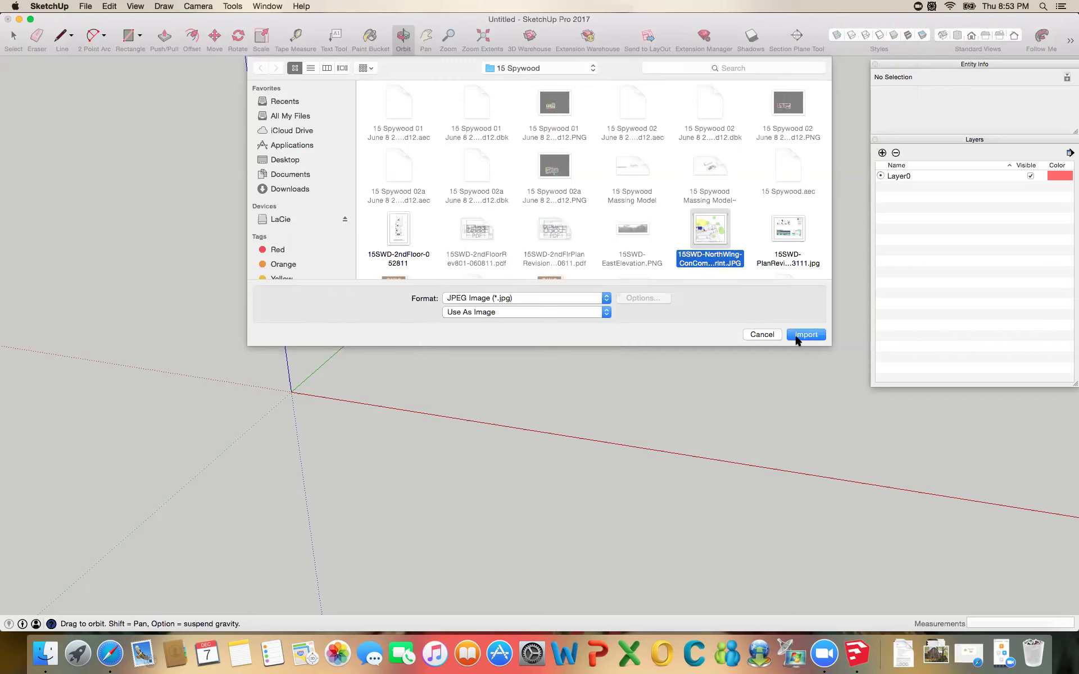
{"action": "key", "text": "Return"}
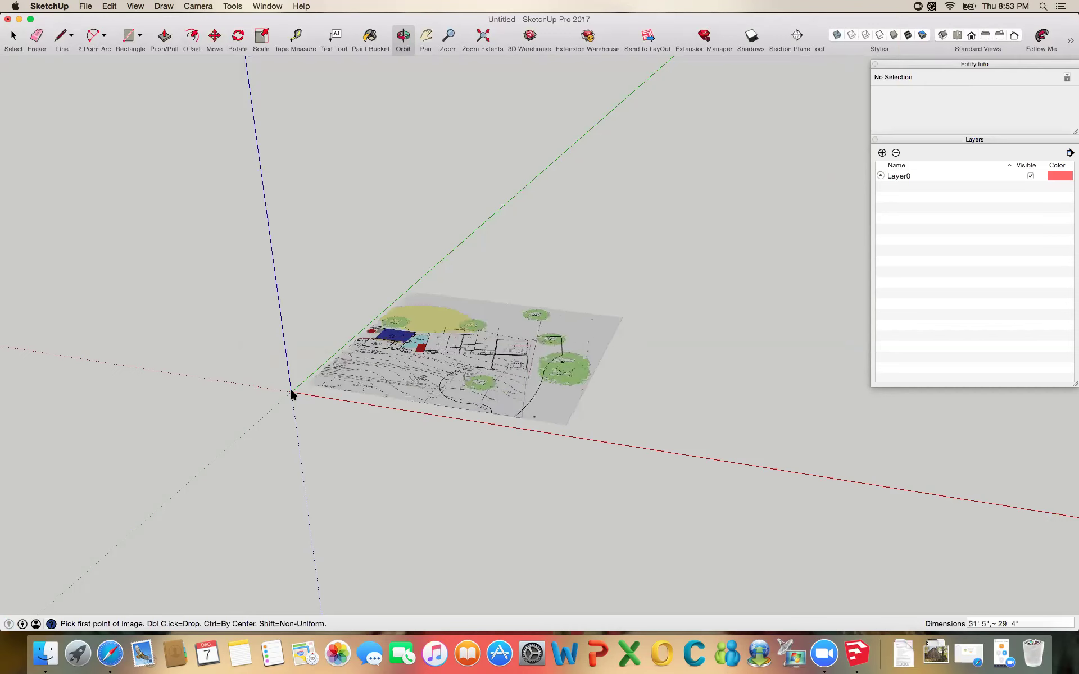
{"action": "left_click", "coordinate": [607, 341]}
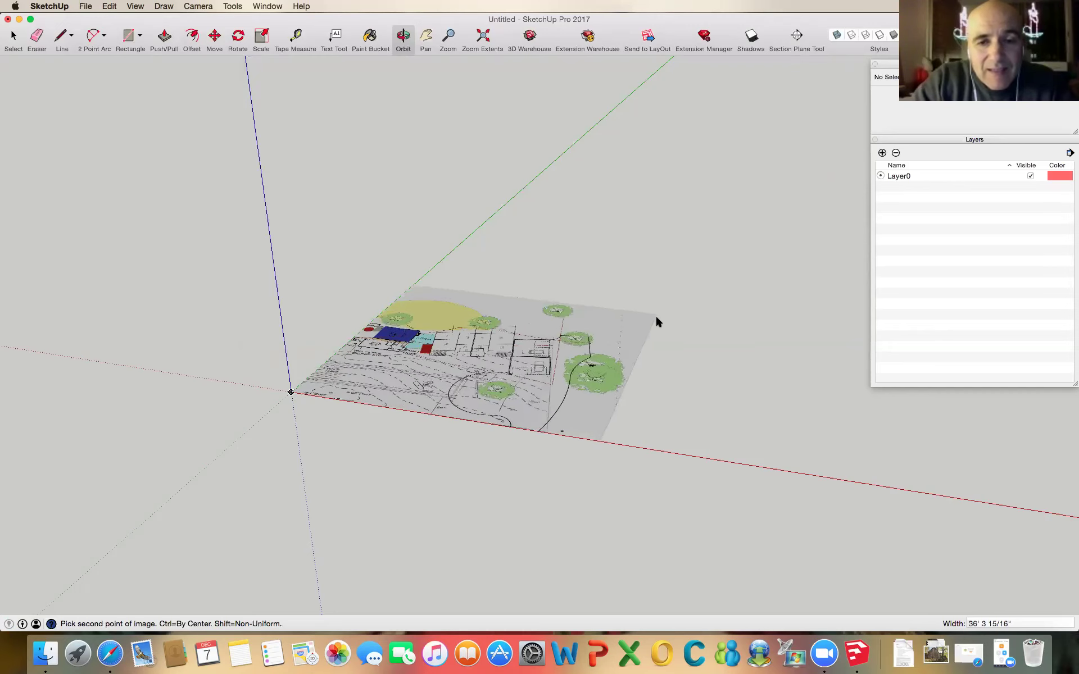
{"action": "left_click", "coordinate": [630, 333]}
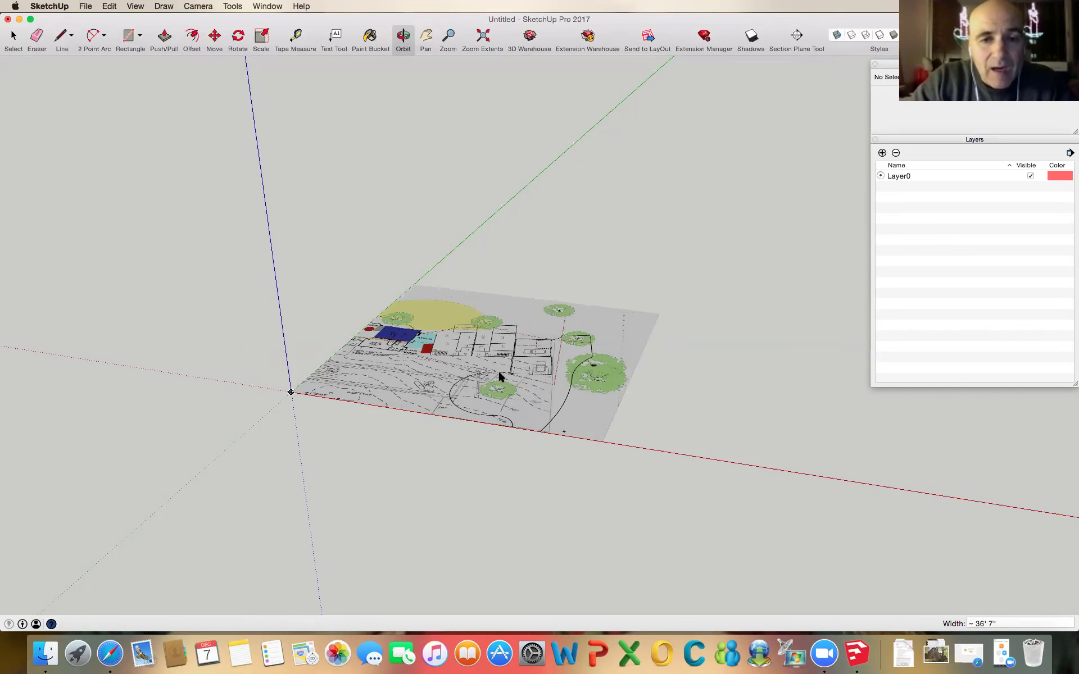
Measure the wall between the atrium and the adjacent 10' x 15' study, from corner to corner, with the Tape Measure.
{"action": "scroll", "coordinate": [510, 390], "scroll_direction": "up", "scroll_amount": 5}
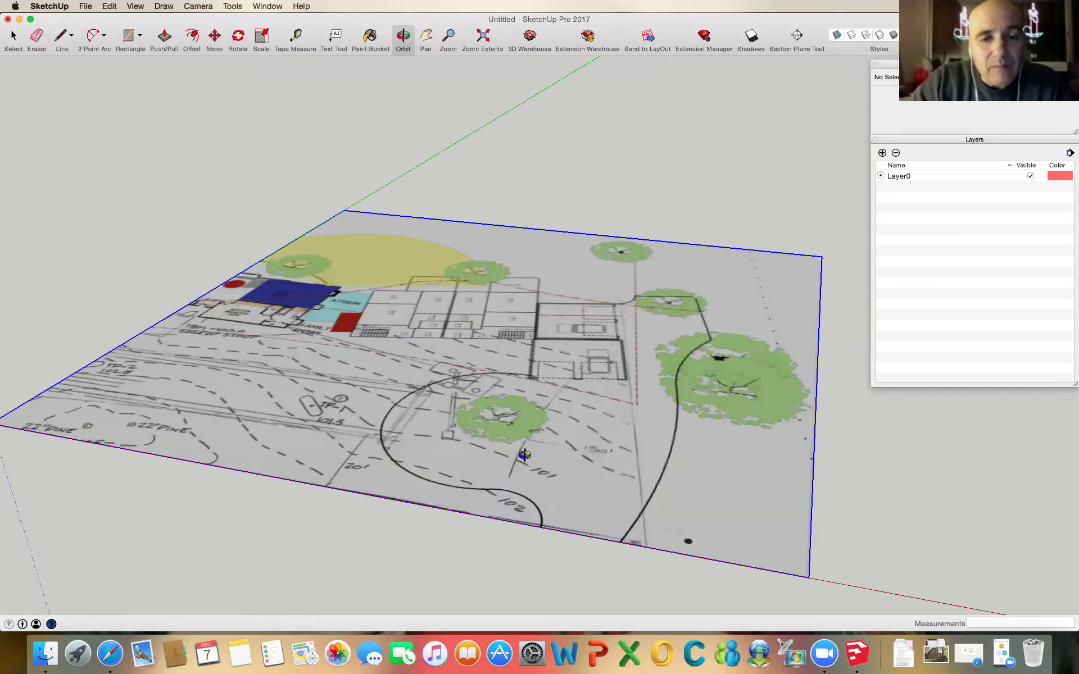
{"action": "left_click_drag", "start_coordinate": [500, 448], "coordinate": [503, 446]}
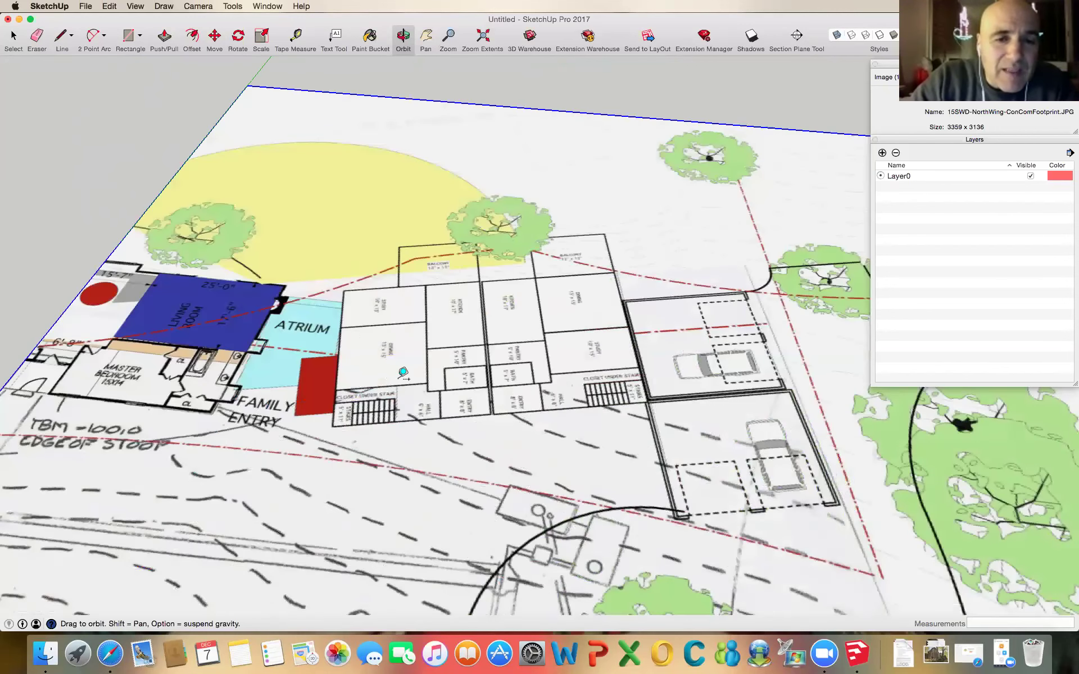
{"action": "scroll", "coordinate": [409, 307], "scroll_direction": "up", "scroll_amount": 3}
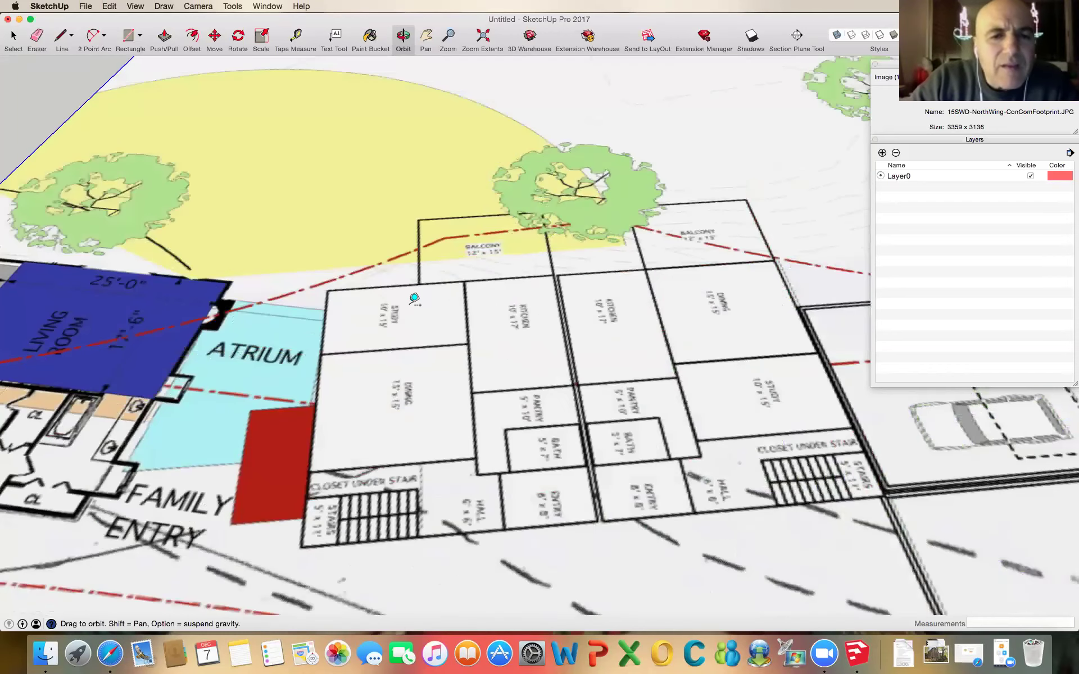
{"action": "key", "text": "t"}
{"action": "scroll", "coordinate": [295, 281], "scroll_direction": "up", "scroll_amount": 3}
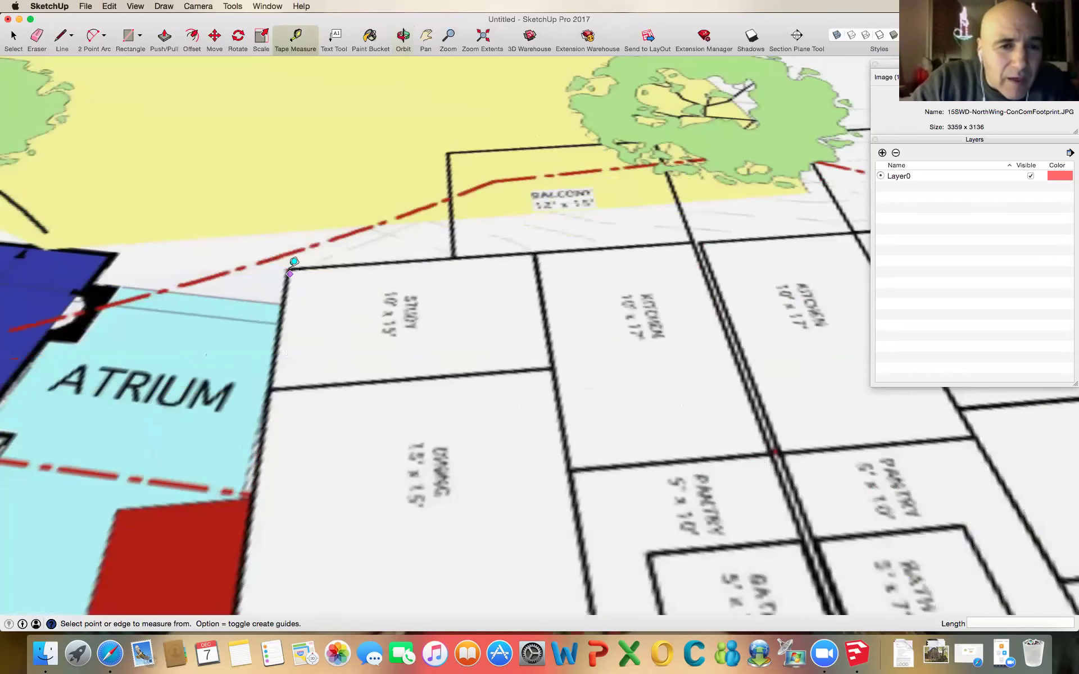
{"action": "left_click", "coordinate": [276, 379]}
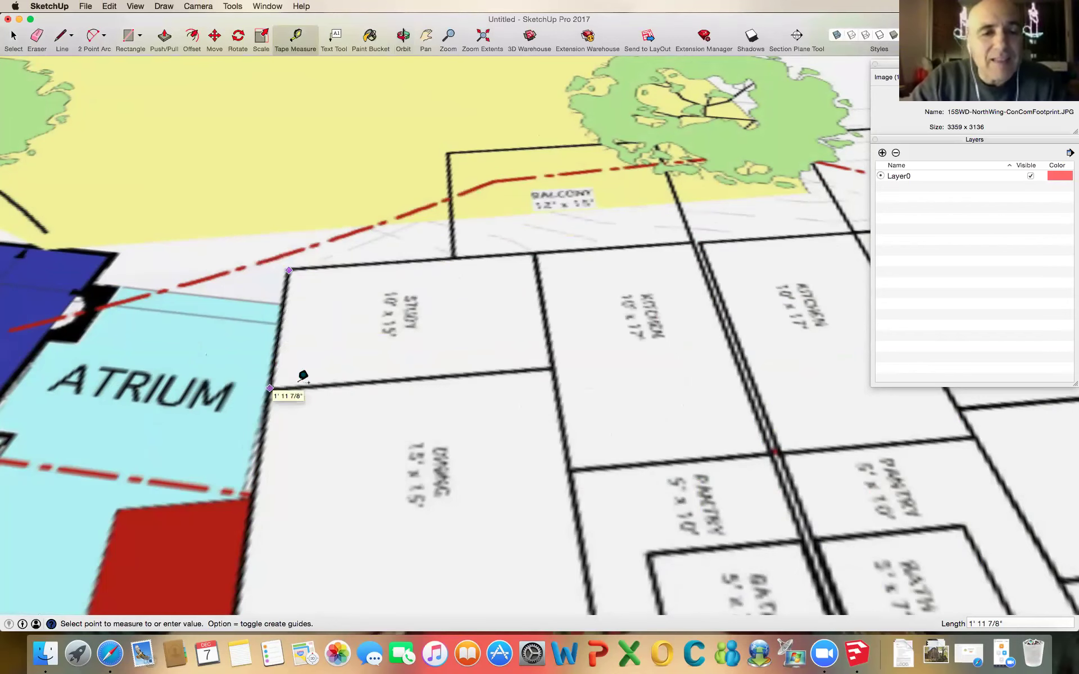
{"action": "left_click", "coordinate": [333, 364]}
{"action": "scroll", "coordinate": [333, 367], "scroll_direction": "down", "scroll_amount": 2}
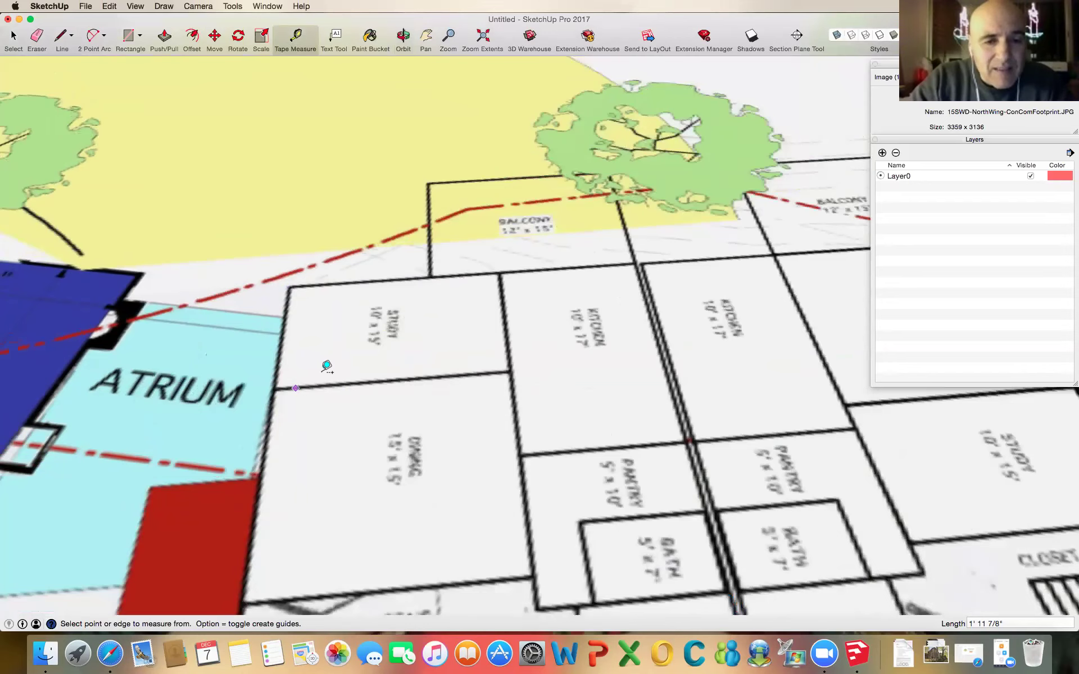
Scale the footprint image uniformly by 1.2 from its far corner.
{"action": "scroll", "coordinate": [329, 365], "scroll_direction": "down", "scroll_amount": 3}
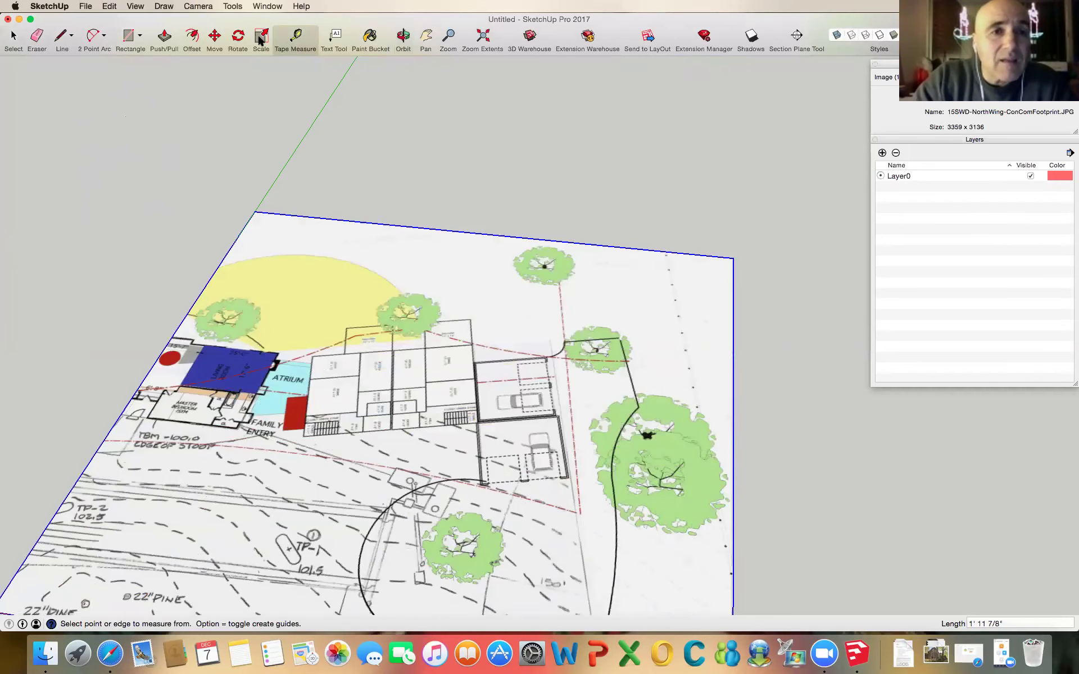
{"action": "key", "text": "s"}
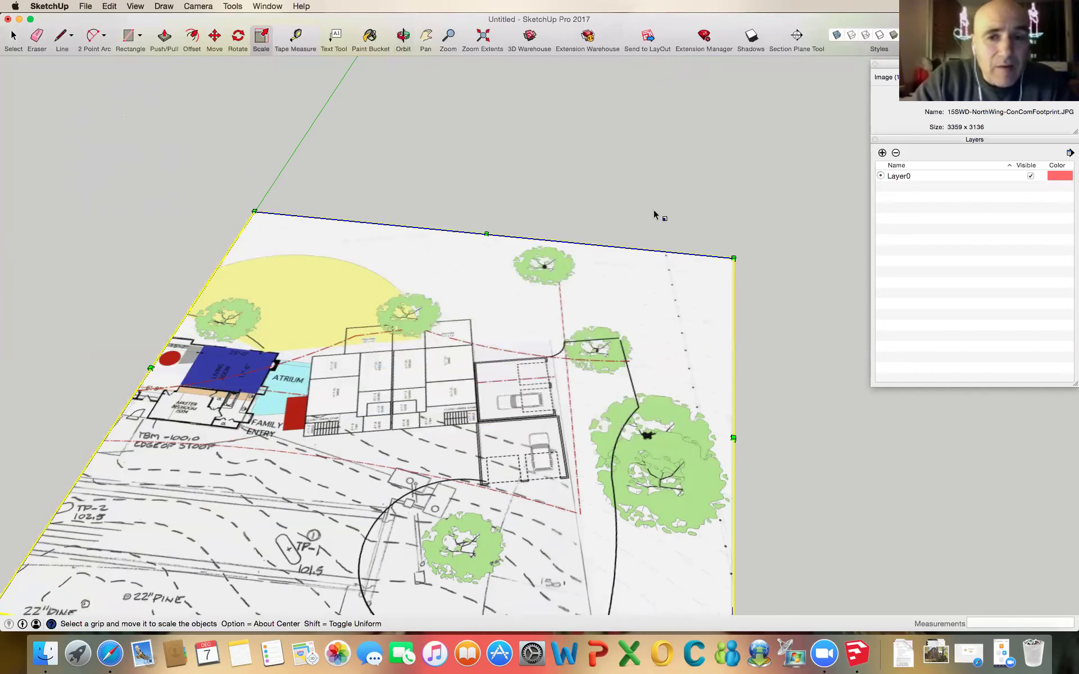
{"action": "left_click", "coordinate": [733, 257]}
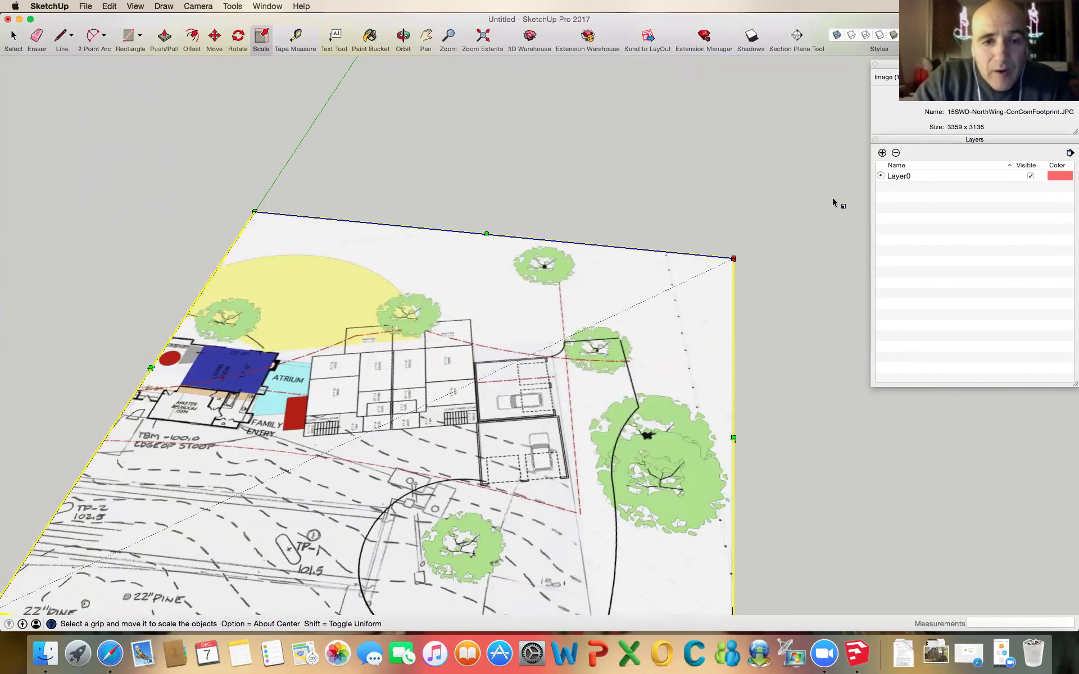
{"action": "type", "text": "1.2"}
{"action": "key", "text": "Return"}
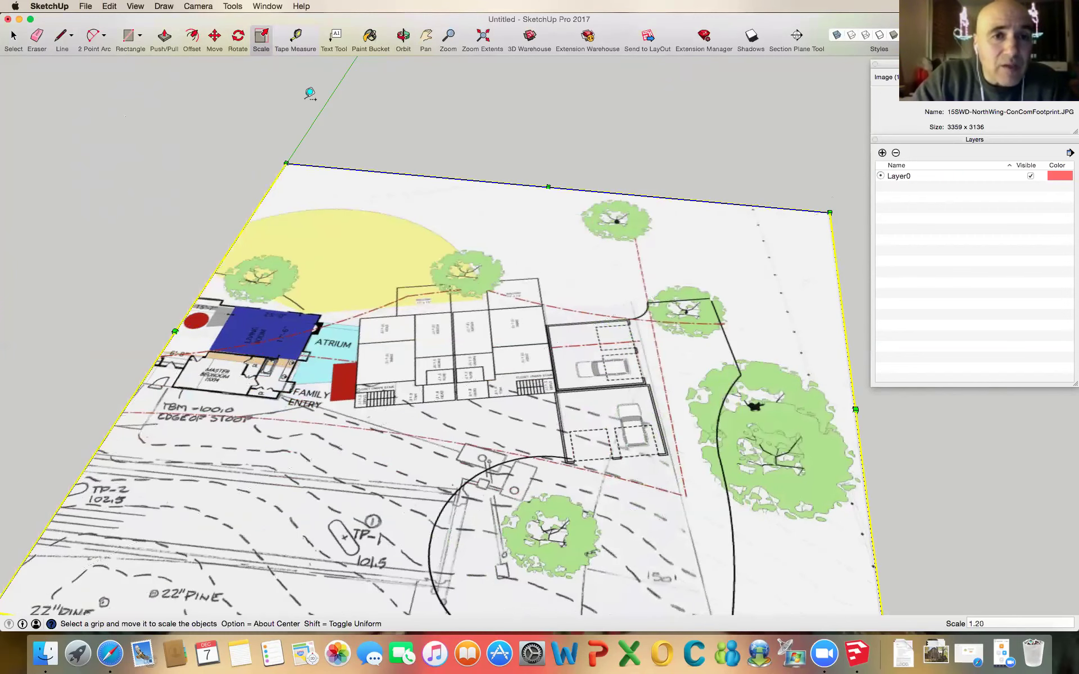
Re-measure the study's wall along the atrium on the enlarged image with the Tape Measure.
{"action": "key", "text": "t"}
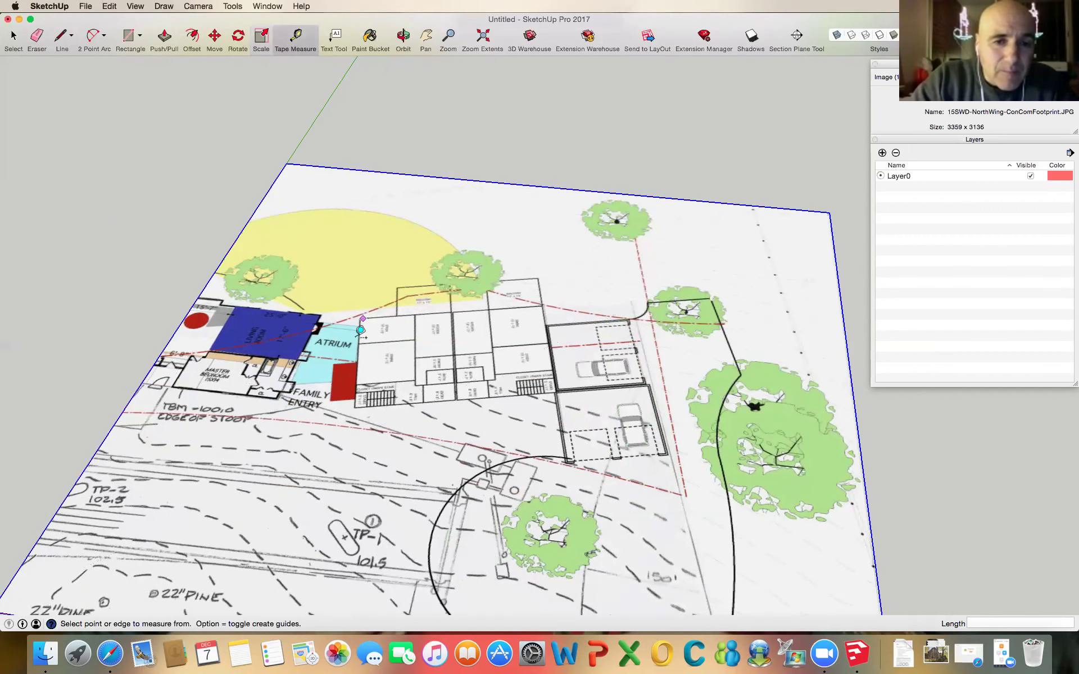
{"action": "left_click", "coordinate": [360, 318]}
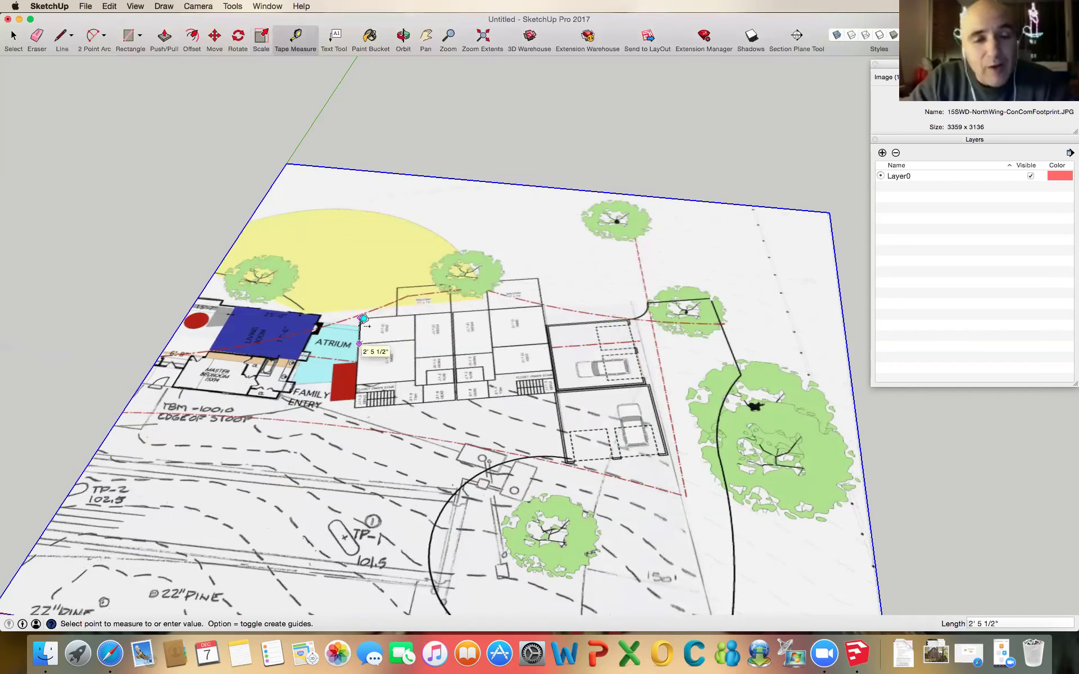
{"action": "left_click", "coordinate": [326, 340]}
Try to trace the red dash-dot line beside the garages, from the upper tree to its lower corner, about 23' 7" long.
{"action": "scroll", "coordinate": [329, 342], "scroll_direction": "down", "scroll_amount": 2}
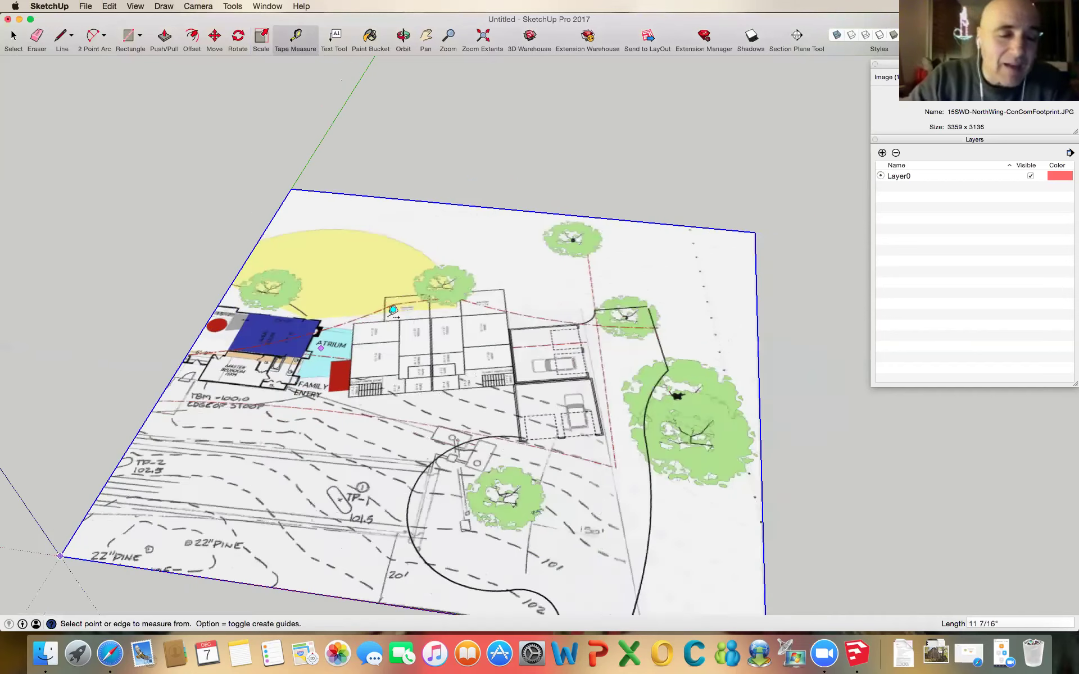
{"action": "scroll", "coordinate": [326, 341], "scroll_direction": "down", "scroll_amount": 2}
{"action": "scroll", "coordinate": [298, 348], "scroll_direction": "up", "scroll_amount": 2}
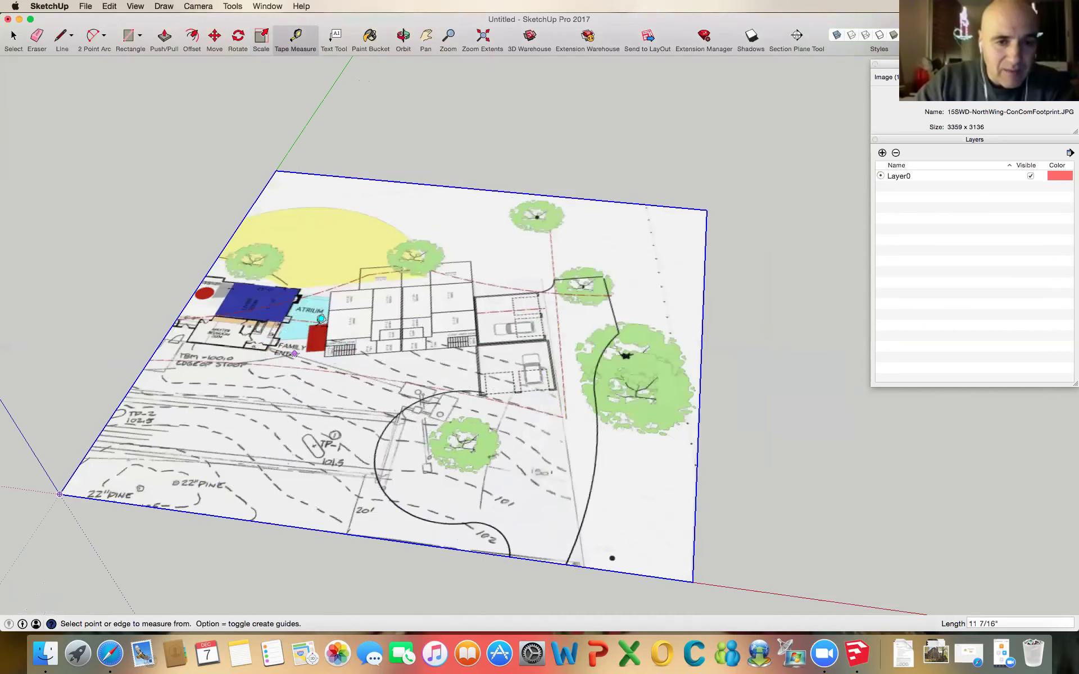
{"action": "scroll", "coordinate": [321, 318], "scroll_direction": "up", "scroll_amount": 1}
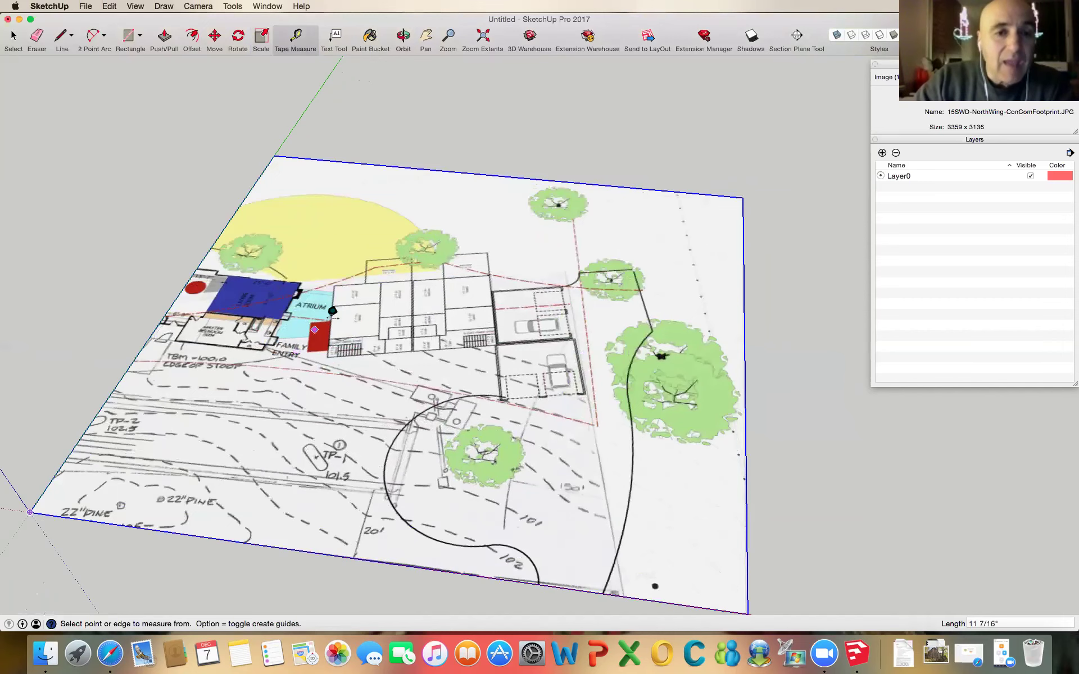
{"action": "scroll", "coordinate": [334, 318], "scroll_direction": "up", "scroll_amount": 1}
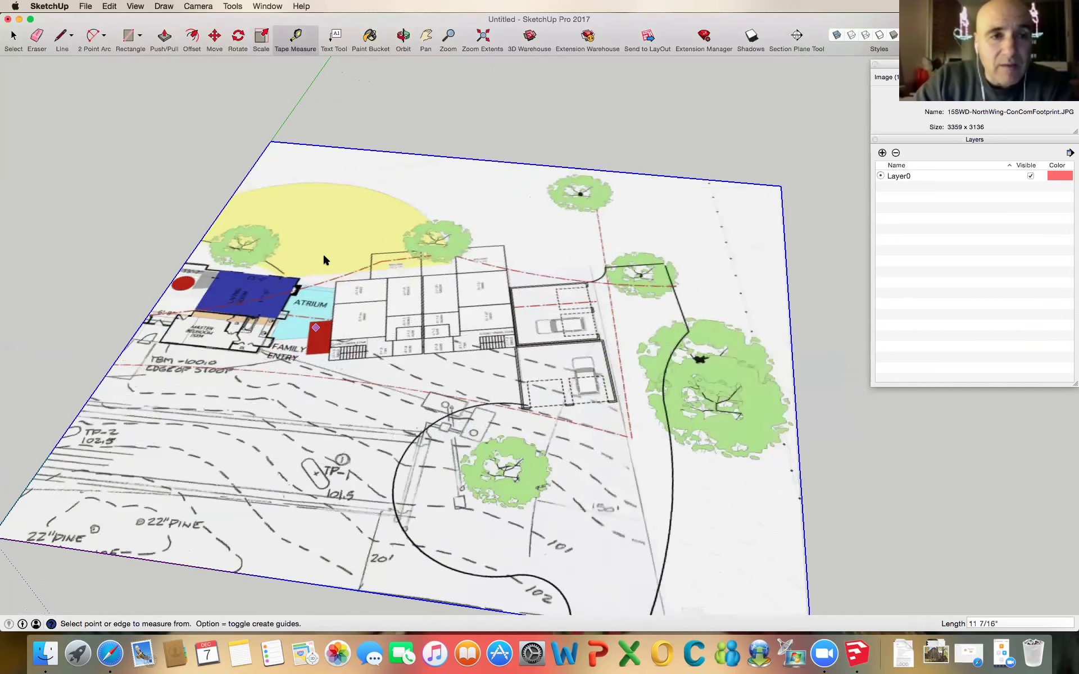
{"action": "scroll", "coordinate": [309, 236], "scroll_direction": "up", "scroll_amount": 2}
{"action": "scroll", "coordinate": [429, 337], "scroll_direction": "up", "scroll_amount": 1}
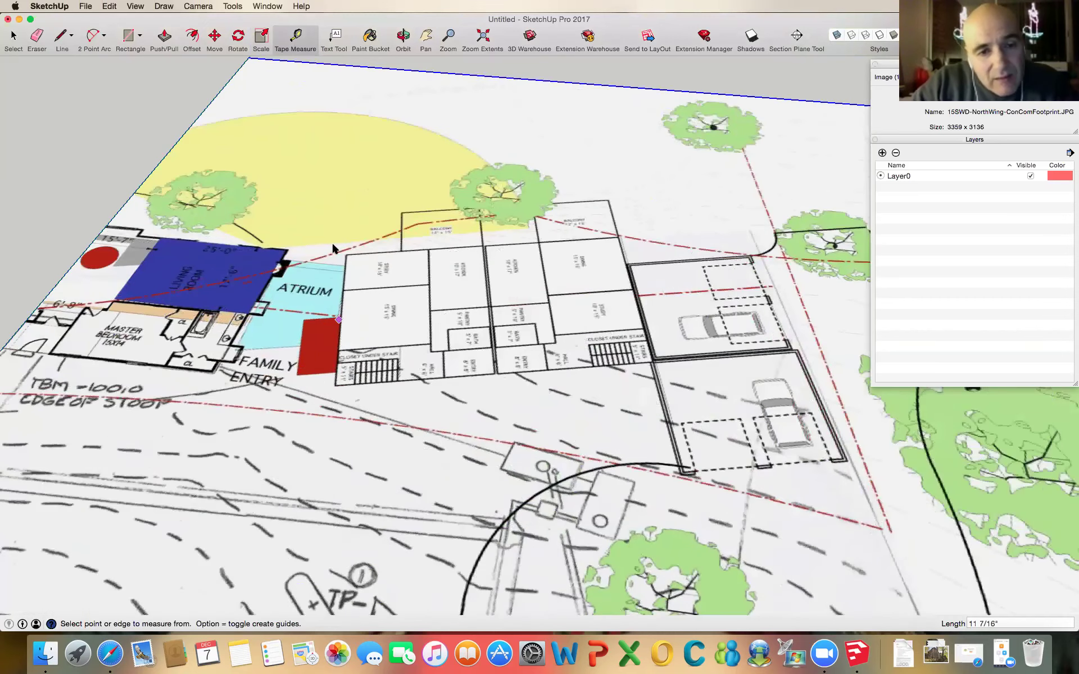
{"action": "key", "text": "l"}
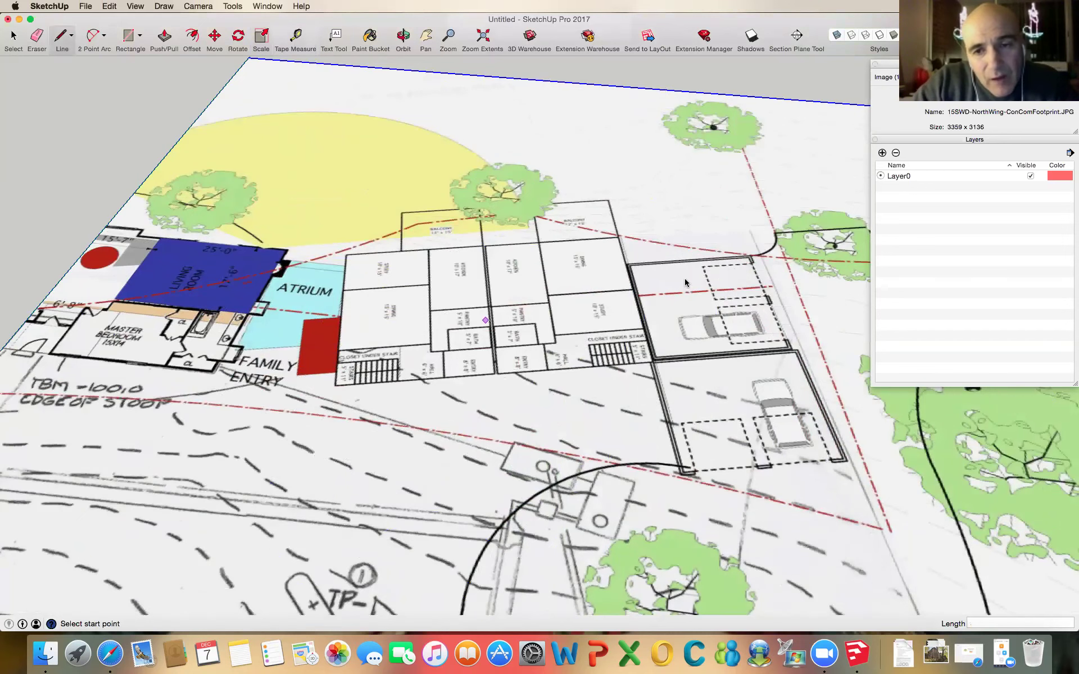
{"action": "scroll", "coordinate": [679, 192], "scroll_direction": "down", "scroll_amount": 1}
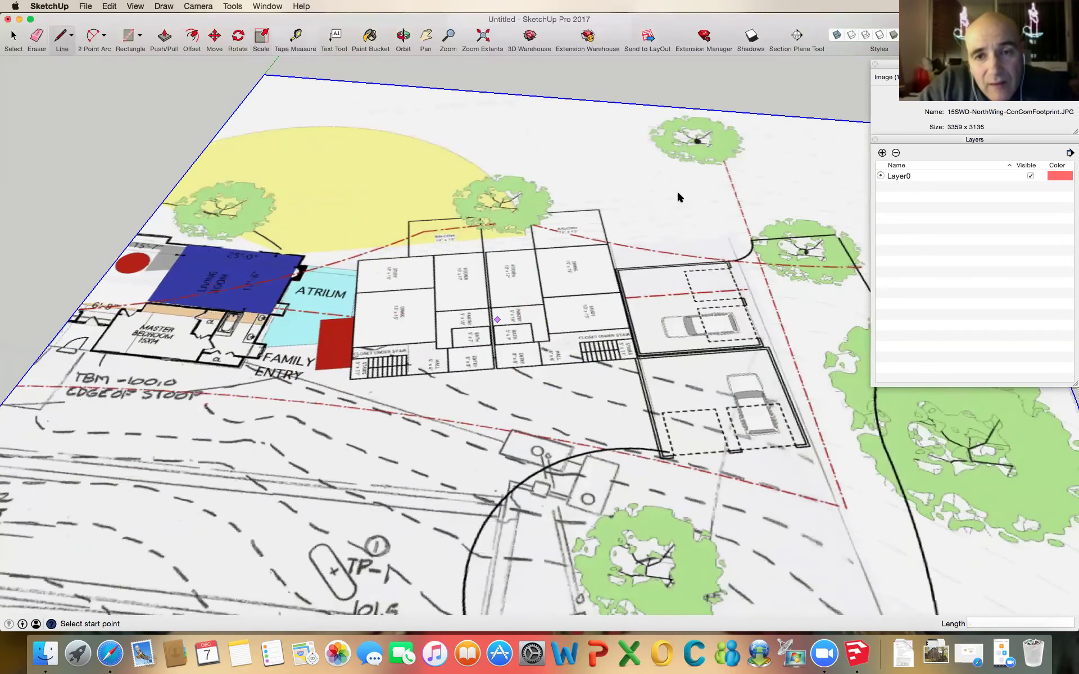
{"action": "scroll", "coordinate": [697, 329], "scroll_direction": "down", "scroll_amount": 2}
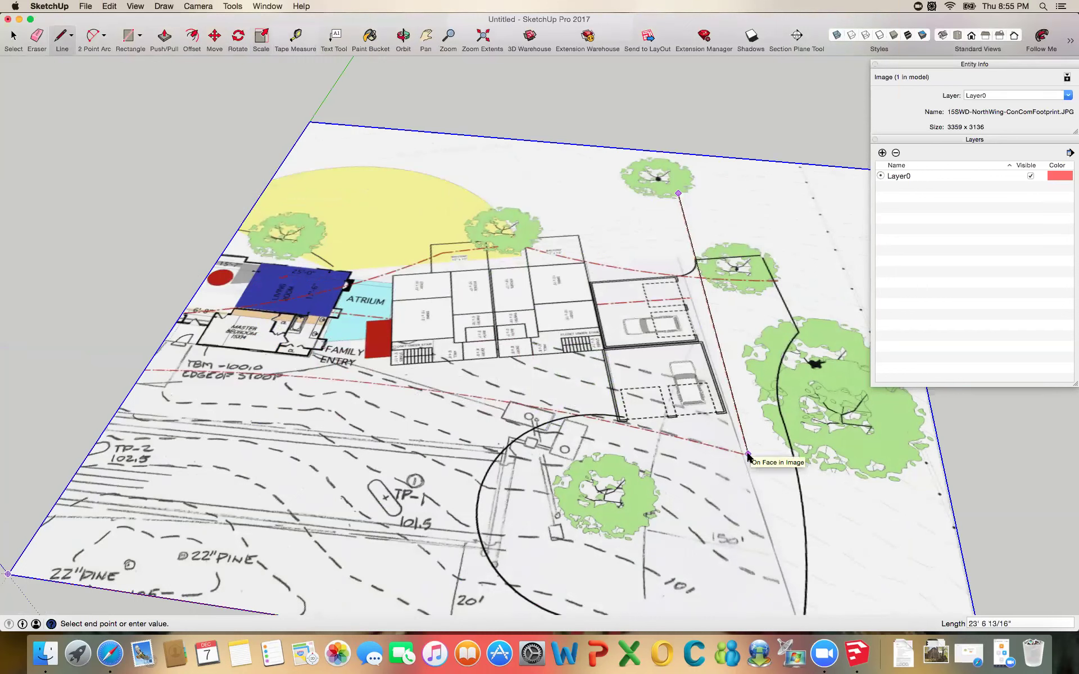
{"action": "left_click", "coordinate": [748, 454]}
{"action": "key", "text": "Escape"}
{"action": "key", "text": "super+z"}
Trace the thin property line beside the garages with a Line, from near the upper garage down toward the image's lower edge.
{"action": "left_click", "coordinate": [758, 540]}
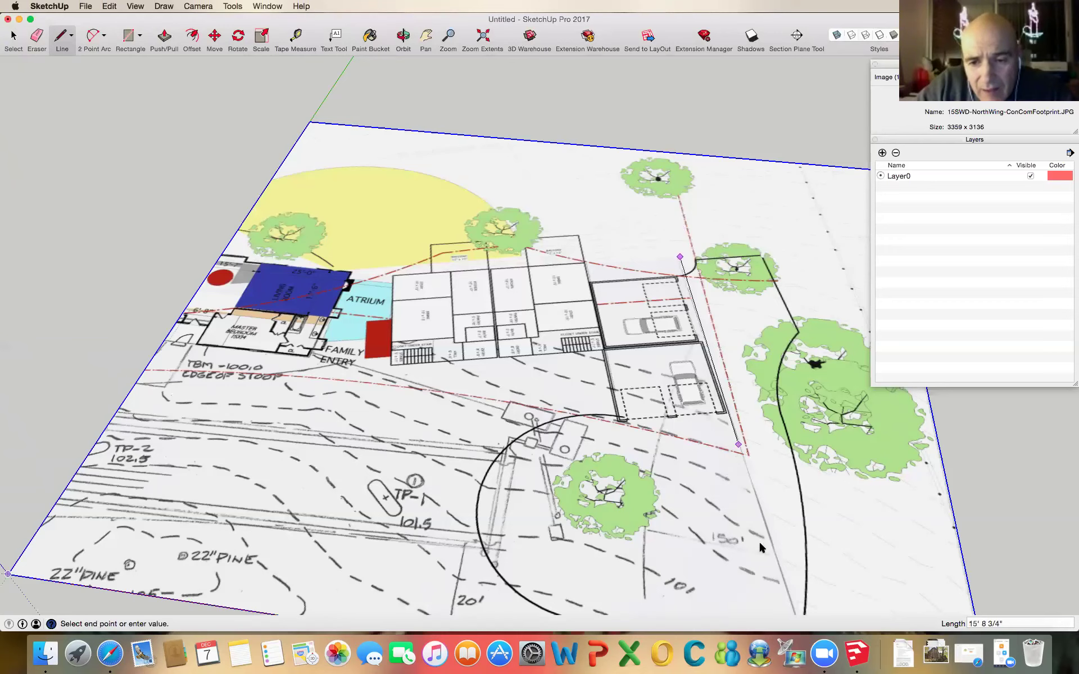
{"action": "left_click", "coordinate": [794, 611]}
{"action": "key", "text": "Escape"}
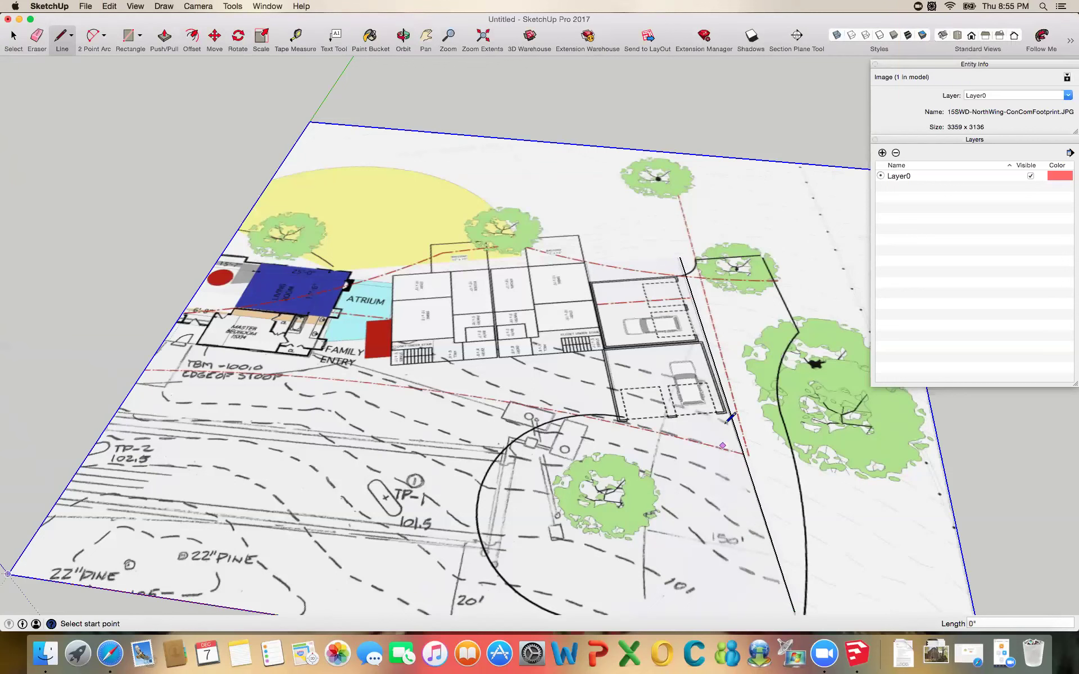
Trace the two dashed contours crossing the lower garage with connected line segments, ending each near the townhouse units.
{"action": "left_click", "coordinate": [706, 413]}
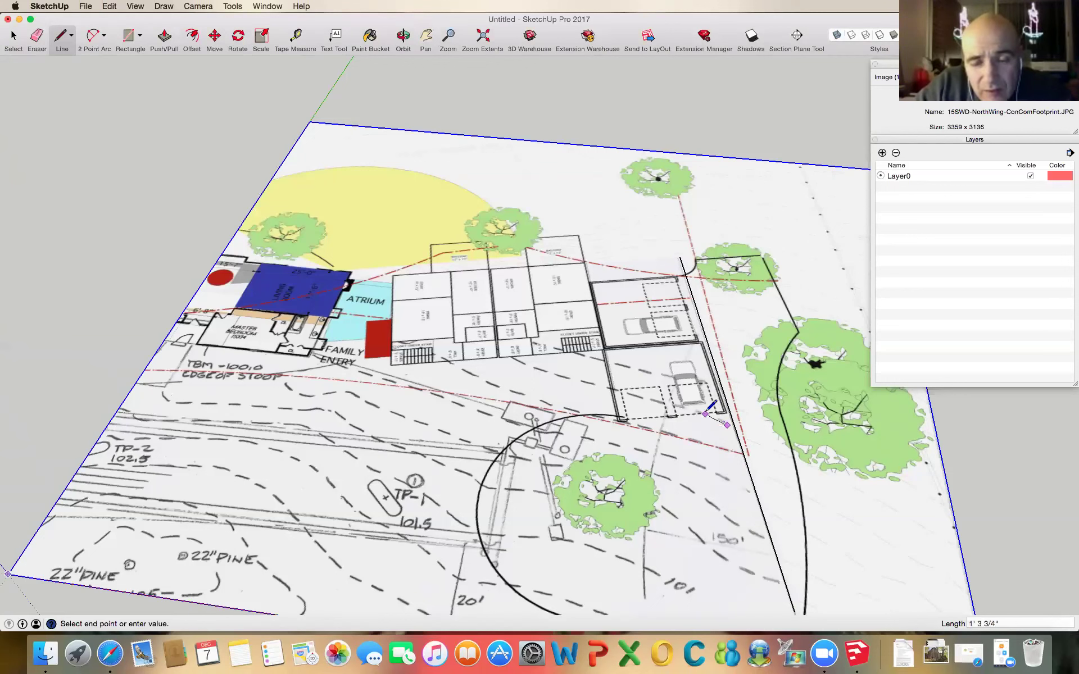
{"action": "left_click", "coordinate": [676, 409]}
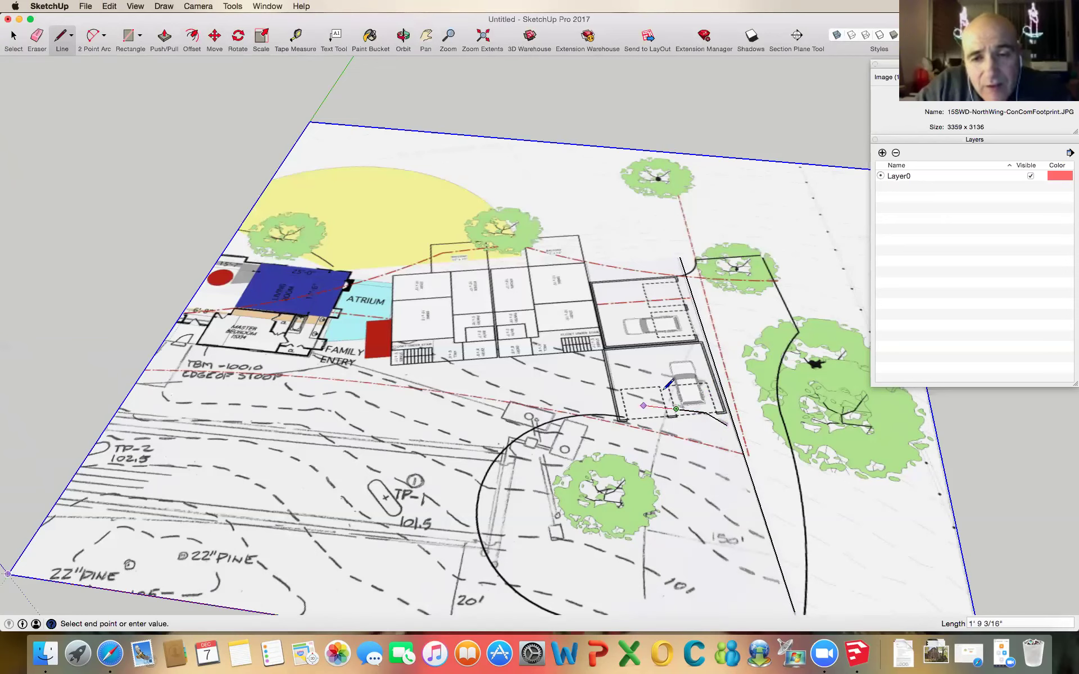
{"action": "scroll", "coordinate": [661, 395], "scroll_direction": "up", "scroll_amount": 2}
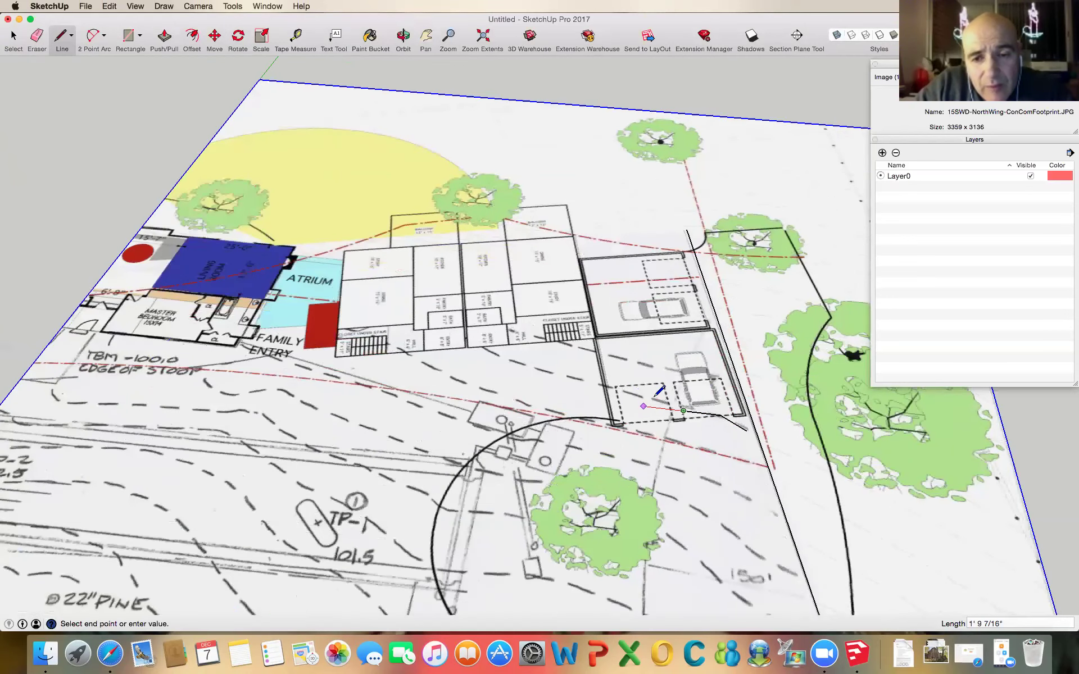
{"action": "scroll", "coordinate": [641, 389], "scroll_direction": "up", "scroll_amount": 2}
{"action": "left_click", "coordinate": [623, 387]}
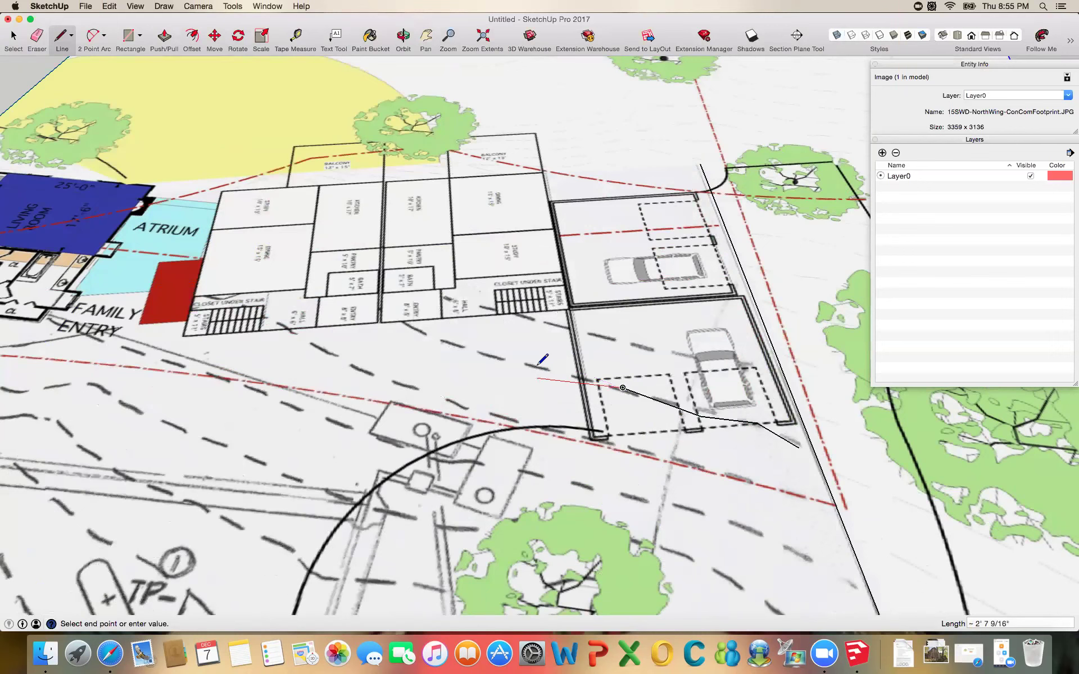
{"action": "left_click", "coordinate": [496, 353]}
{"action": "left_click", "coordinate": [411, 330]}
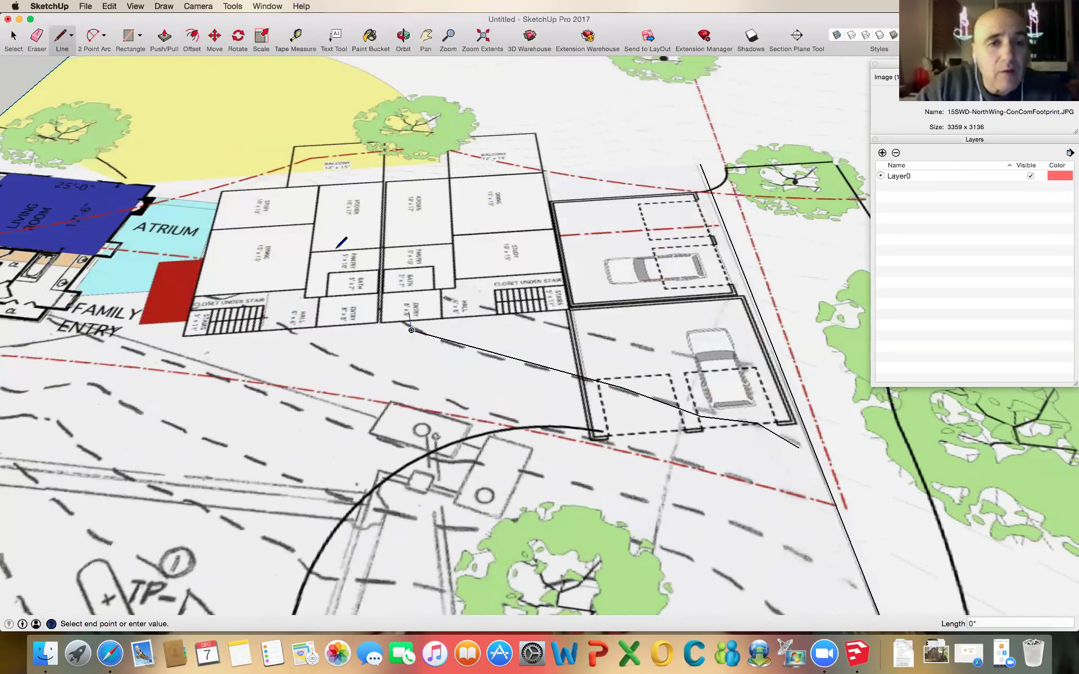
{"action": "key", "text": "Escape"}
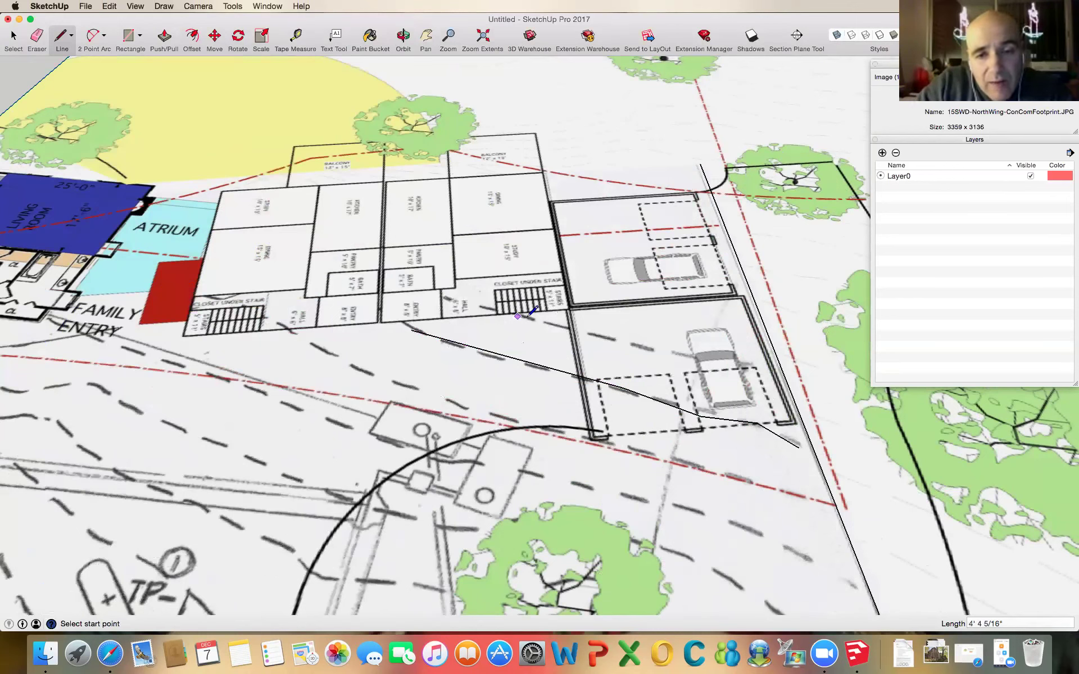
{"action": "left_click", "coordinate": [609, 338]}
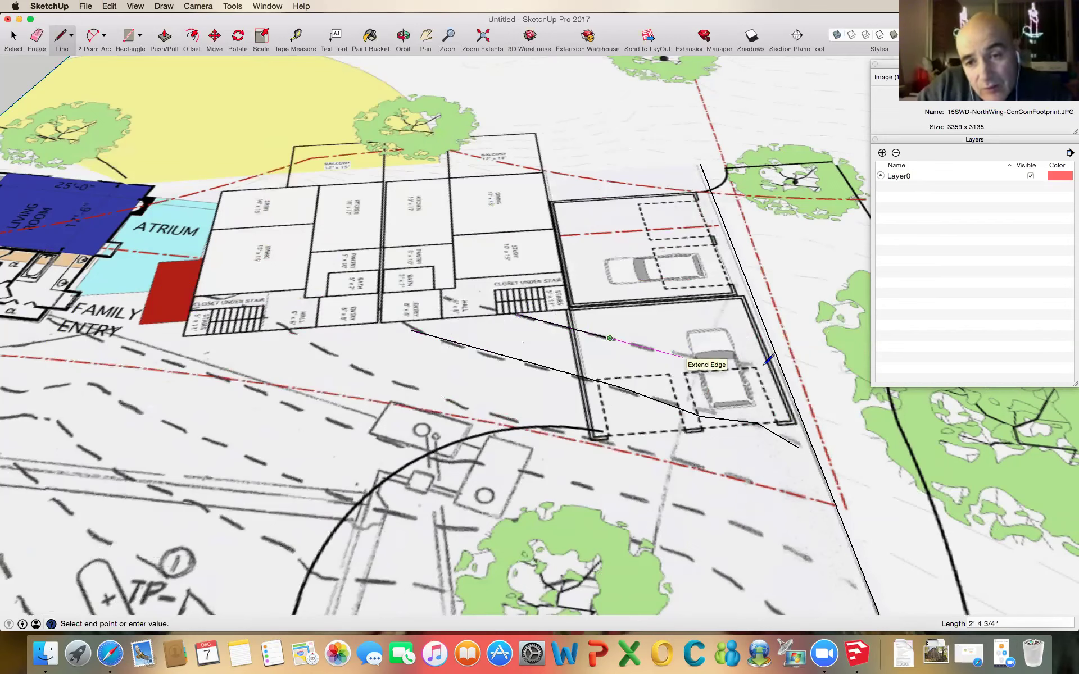
{"action": "left_click", "coordinate": [763, 365]}
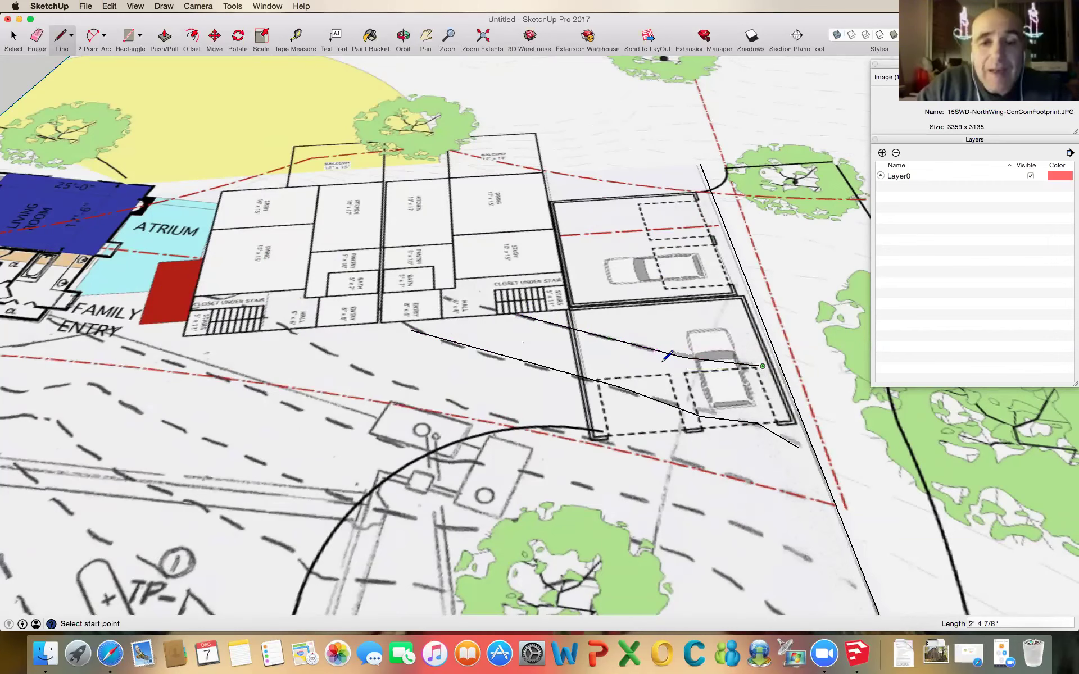
Move the footprint image about 50' away from the traced property and contour lines.
{"action": "scroll", "coordinate": [495, 320], "scroll_direction": "down", "scroll_amount": 2}
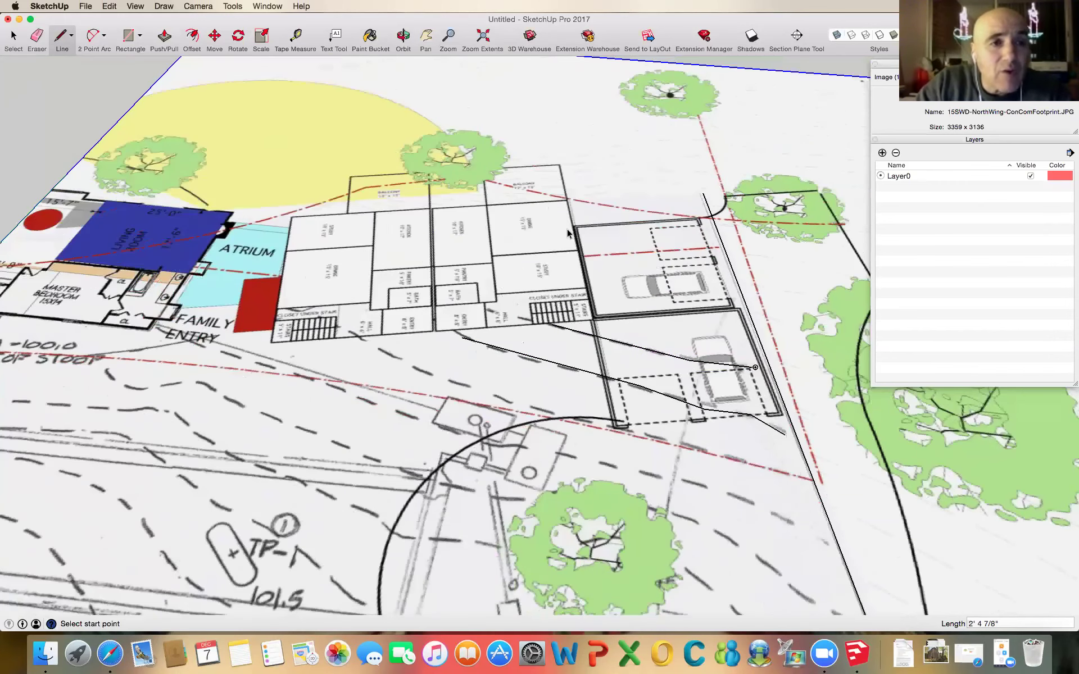
{"action": "key", "text": "shift+z"}
{"action": "middle_click_drag", "start_coordinate": [369, 77], "coordinate": [236, 72]}
{"action": "key", "text": "space"}
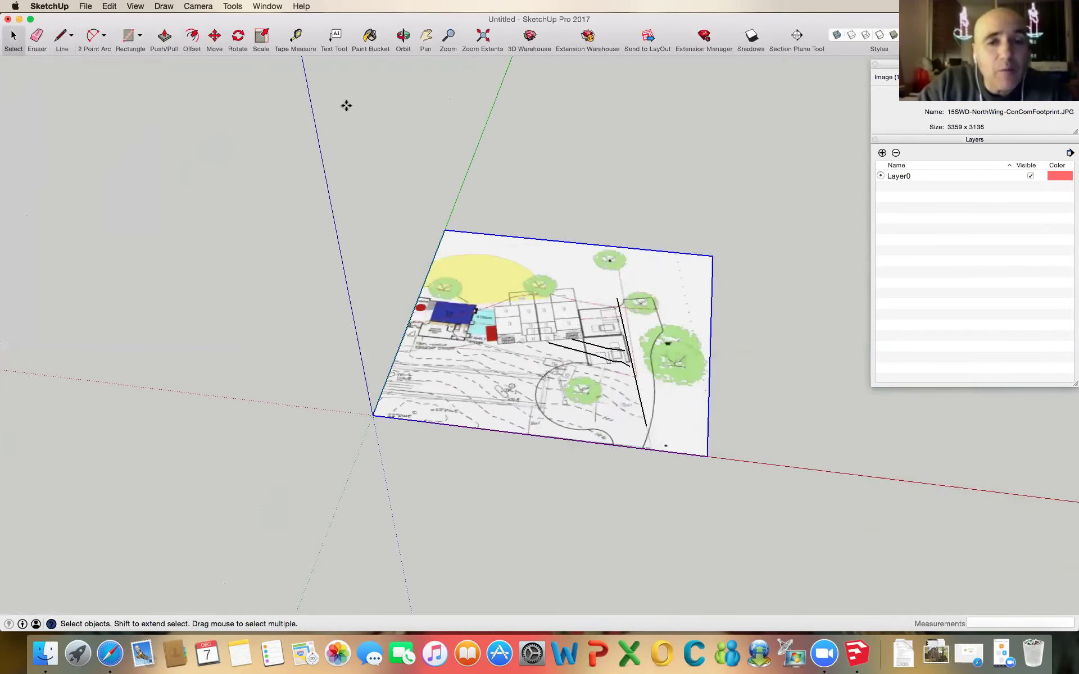
{"action": "key", "text": "m"}
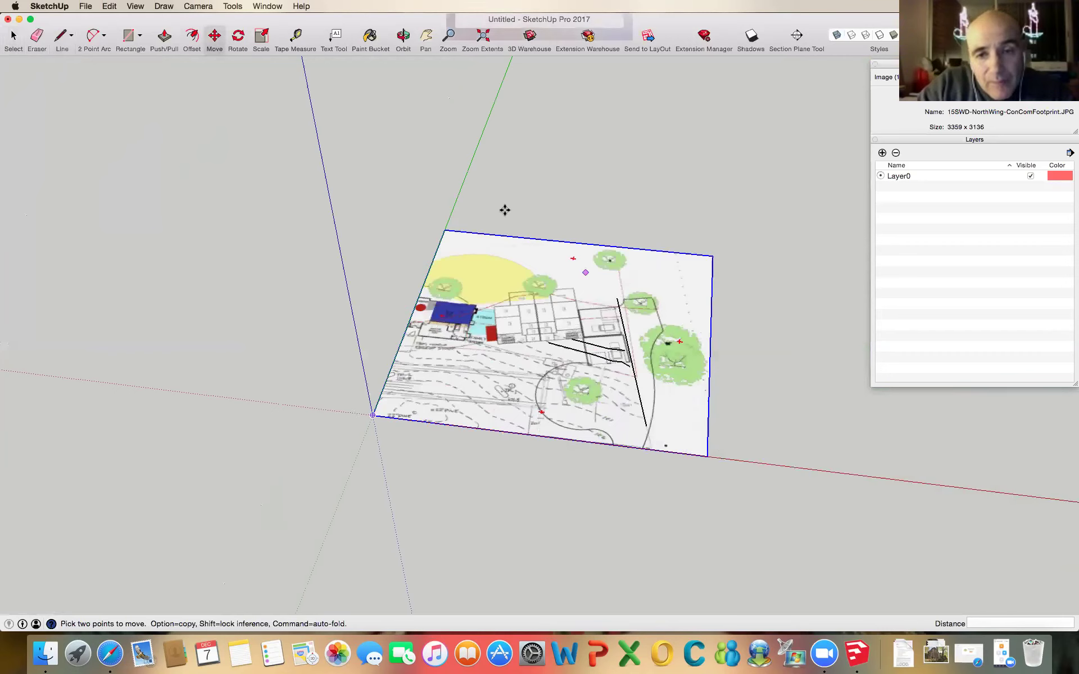
{"action": "left_click", "coordinate": [526, 225]}
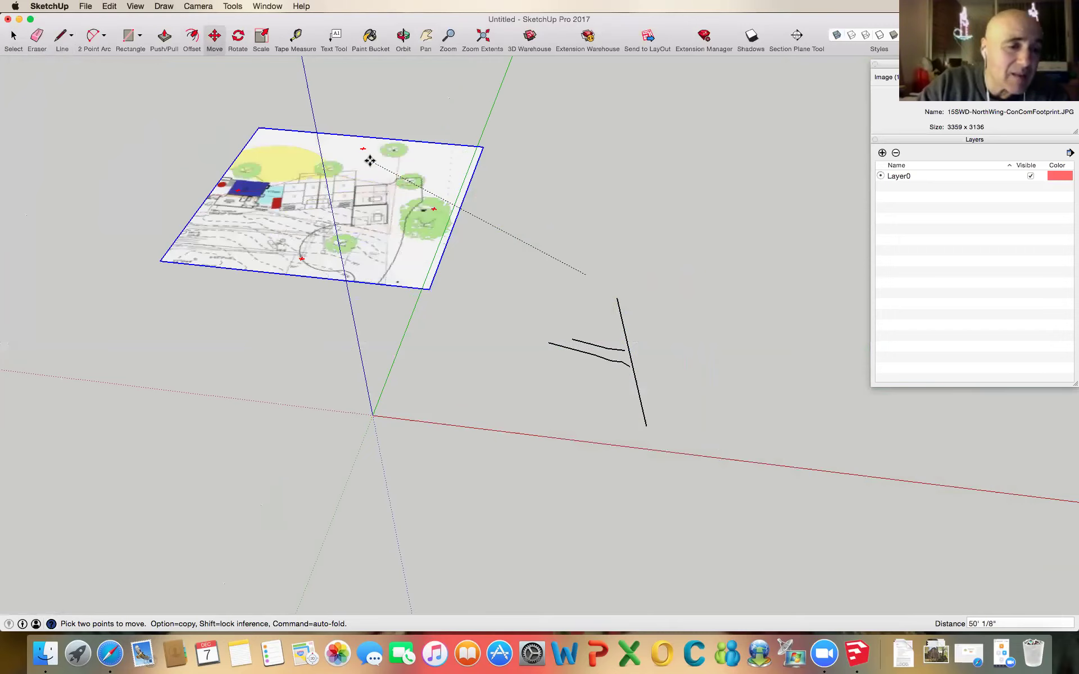
{"action": "left_click", "coordinate": [370, 162]}
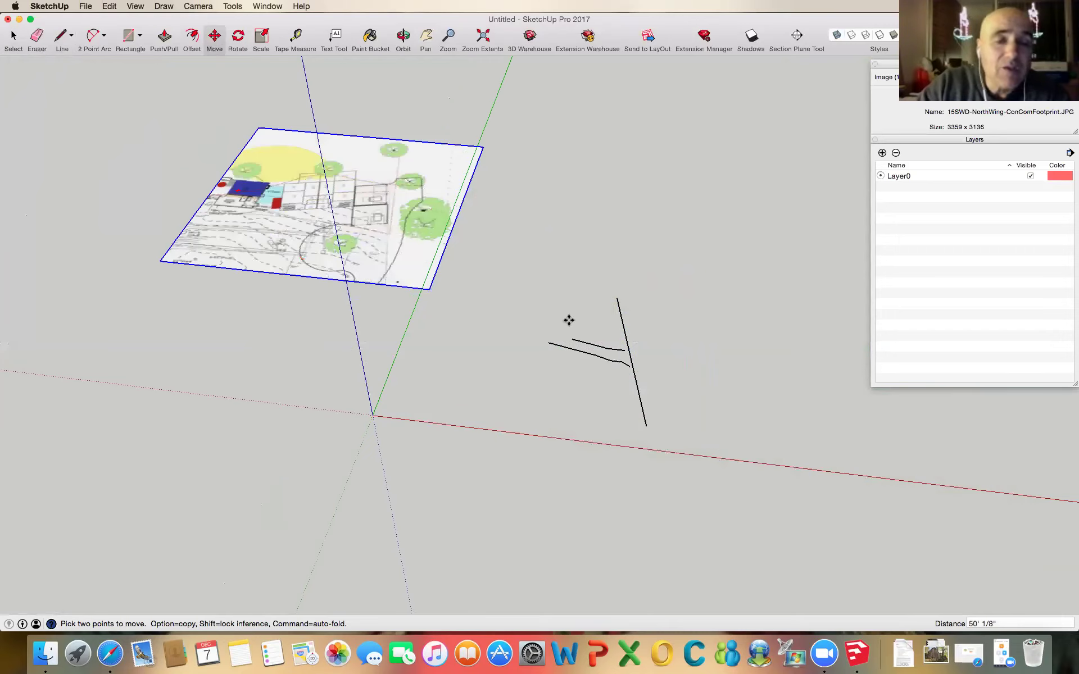
Draw a rectangle on the ground plane from the origin, about 6' 2" by 5' 8".
{"action": "left_click", "coordinate": [140, 35]}
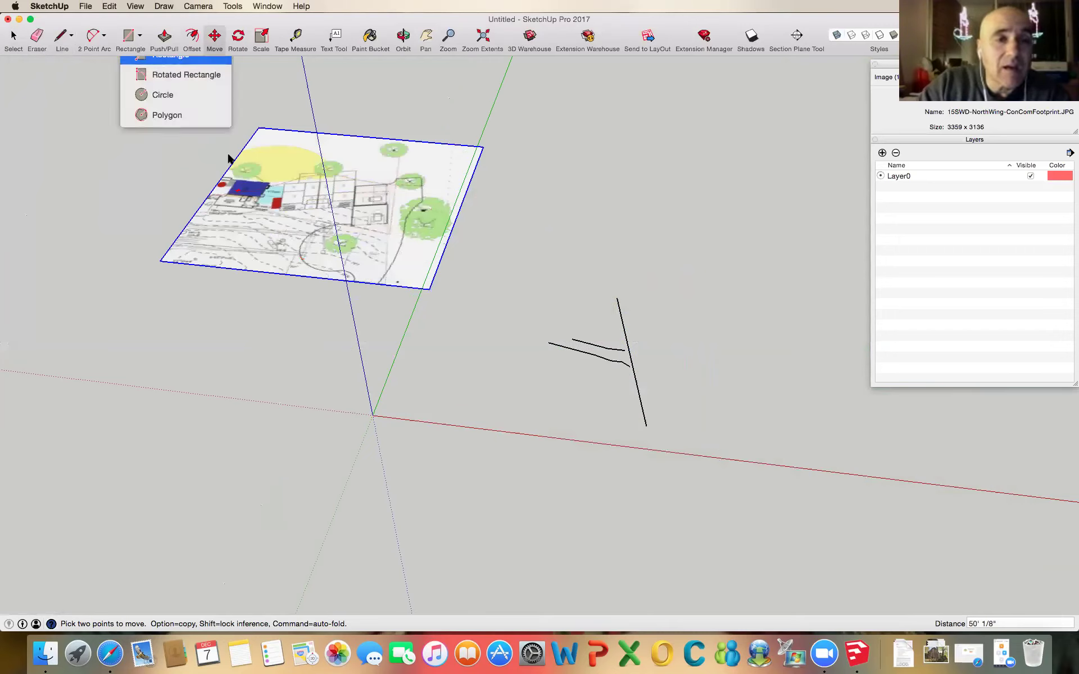
{"action": "left_click", "coordinate": [174, 54]}
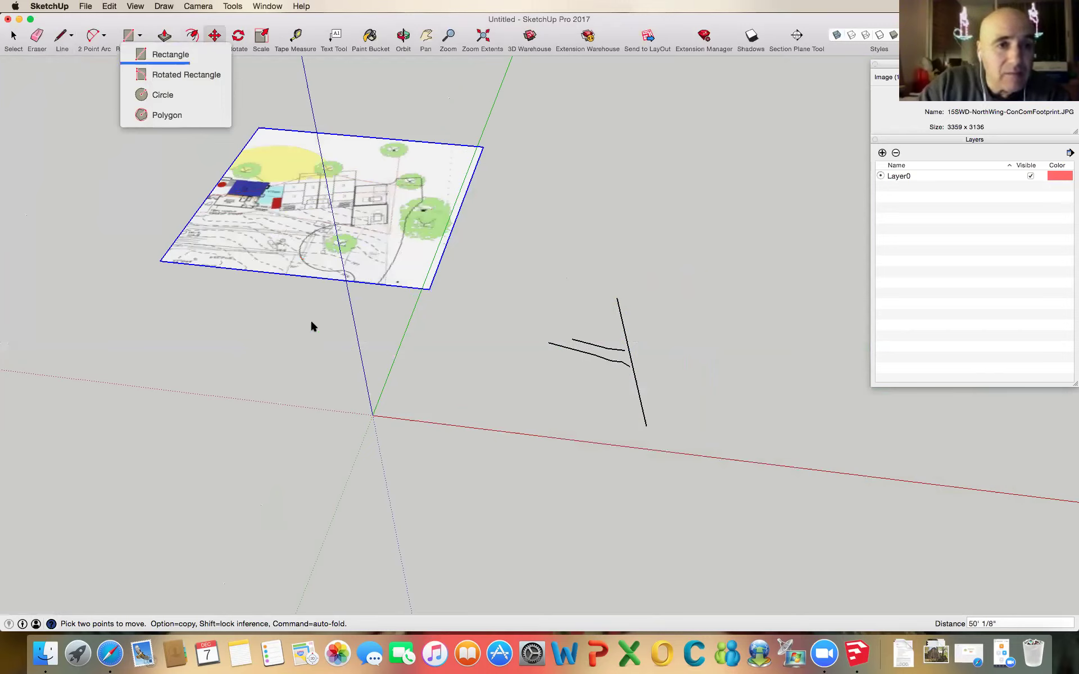
{"action": "left_click", "coordinate": [374, 415]}
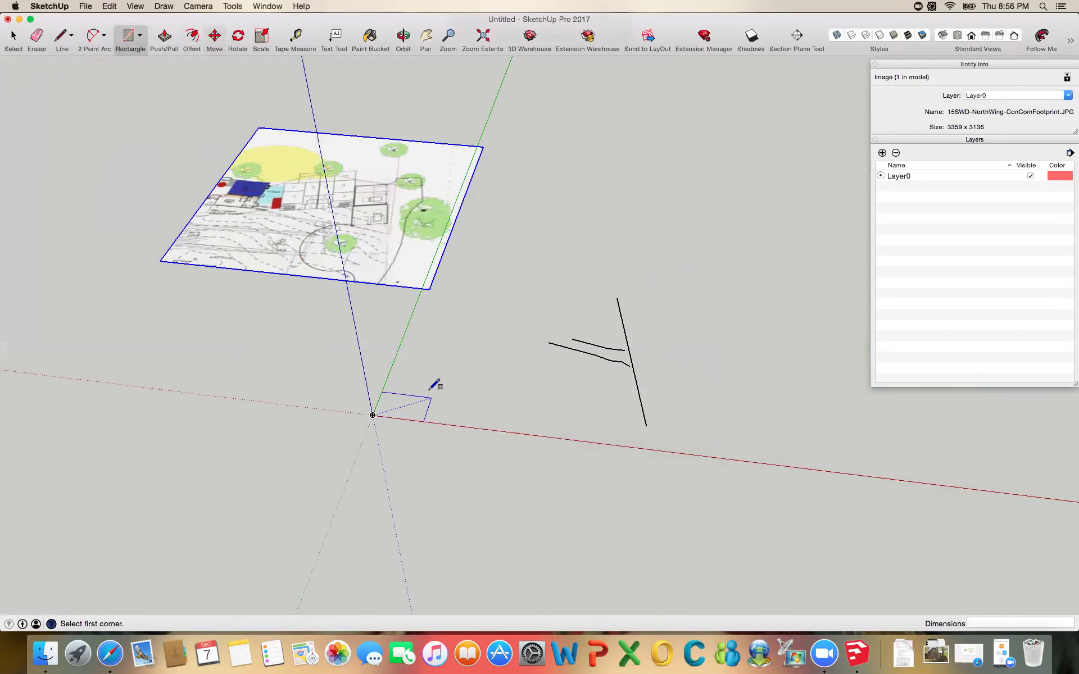
{"action": "left_click", "coordinate": [429, 389]}
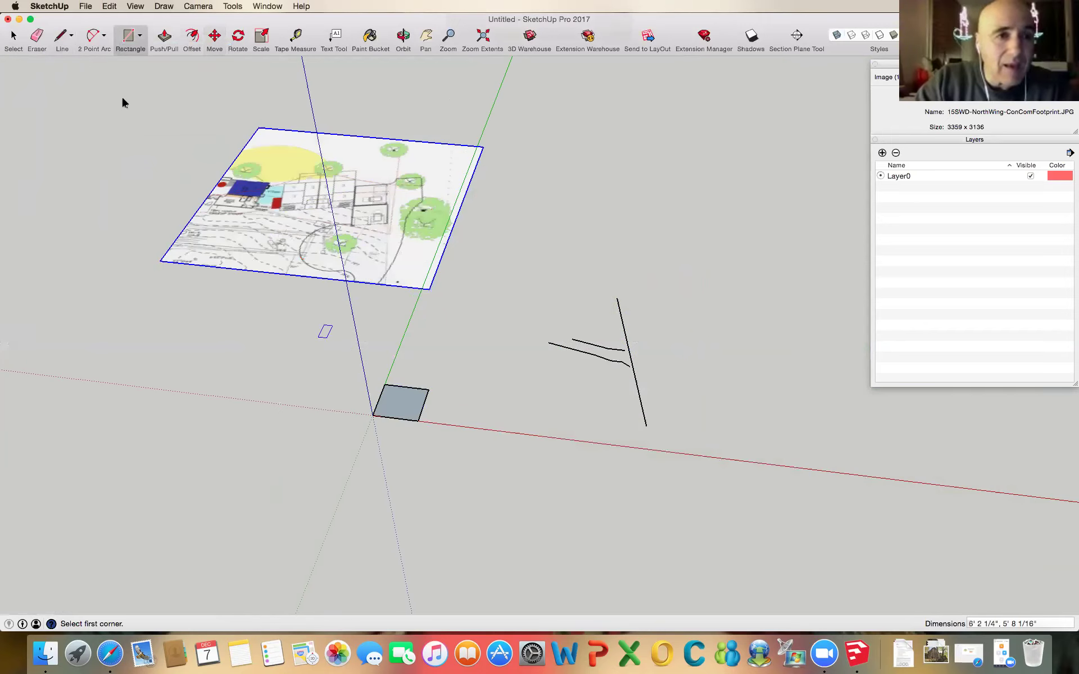
Select the whole rectangle at the origin, face and edges, and make it a group.
{"action": "left_click", "coordinate": [20, 42]}
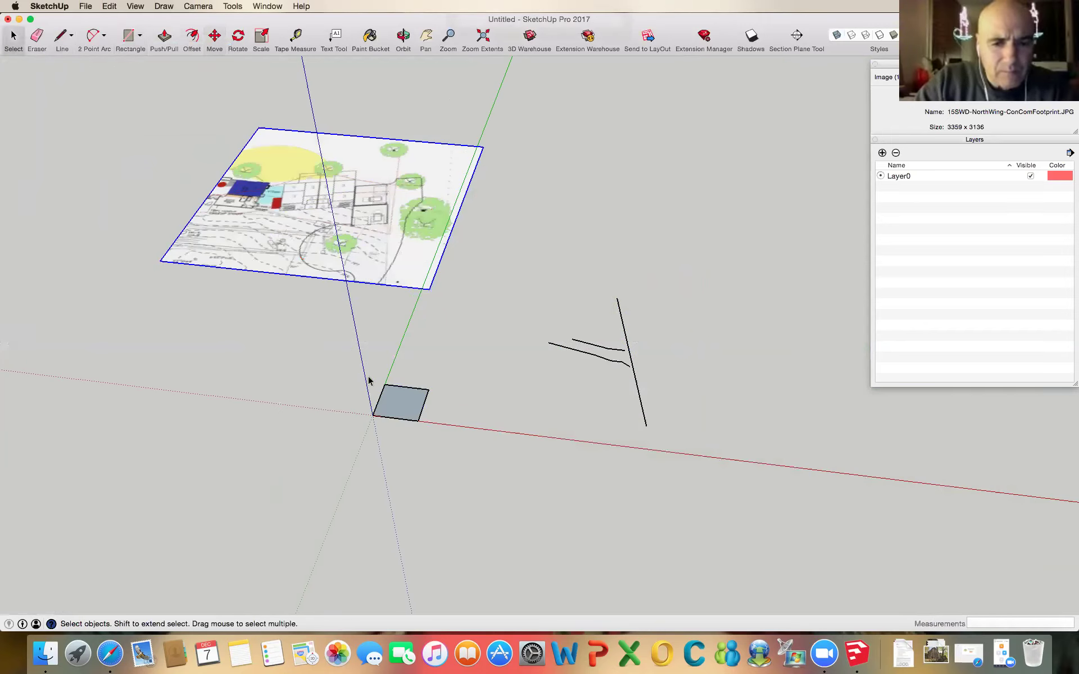
{"action": "left_click_drag", "start_coordinate": [368, 376], "coordinate": [445, 455]}
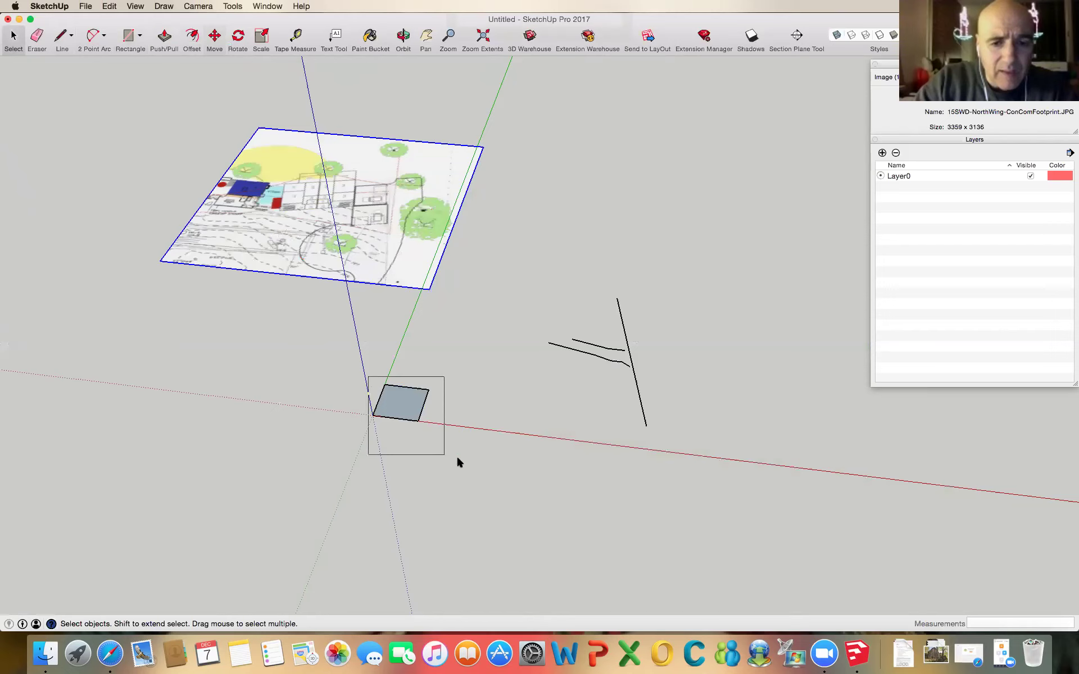
{"action": "left_click_drag", "start_coordinate": [461, 500], "coordinate": [462, 494]}
{"action": "right_click", "coordinate": [415, 403]}
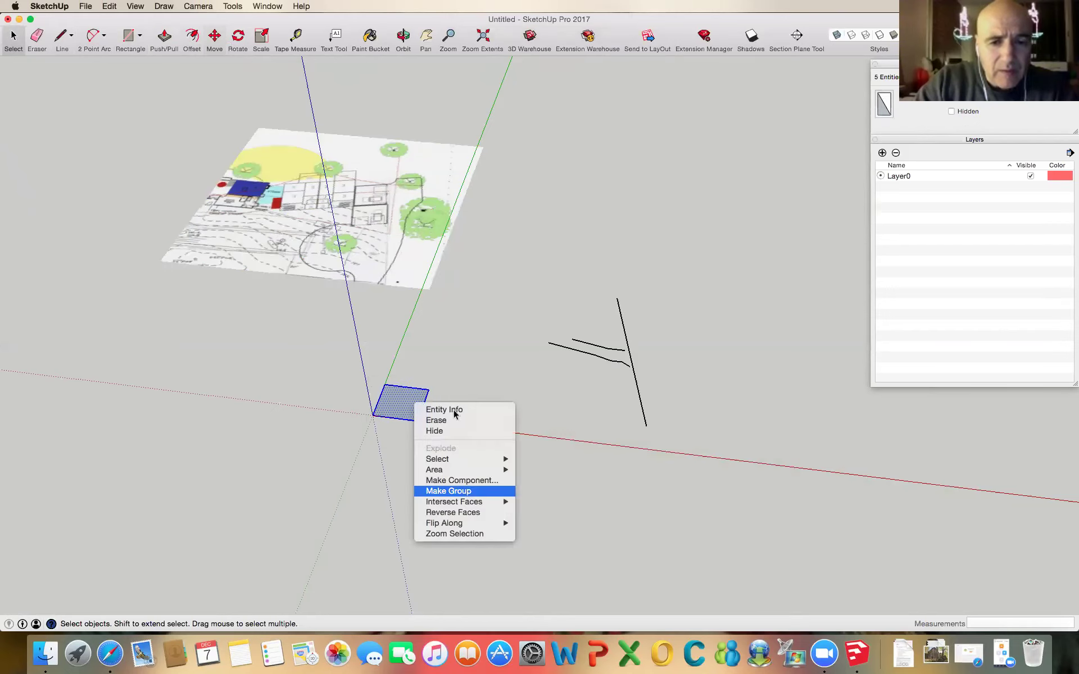
{"action": "key", "text": "Return"}
Move the rectangle group from the origin toward the traced contour lines.
{"action": "key", "text": "m"}
{"action": "left_click", "coordinate": [416, 412]}
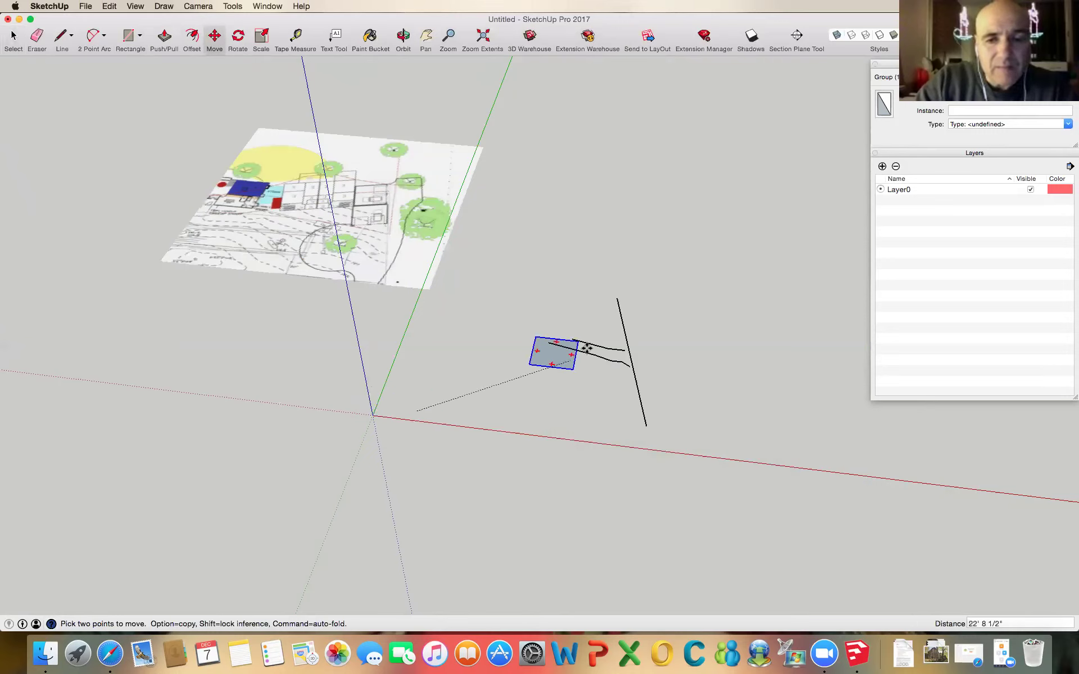